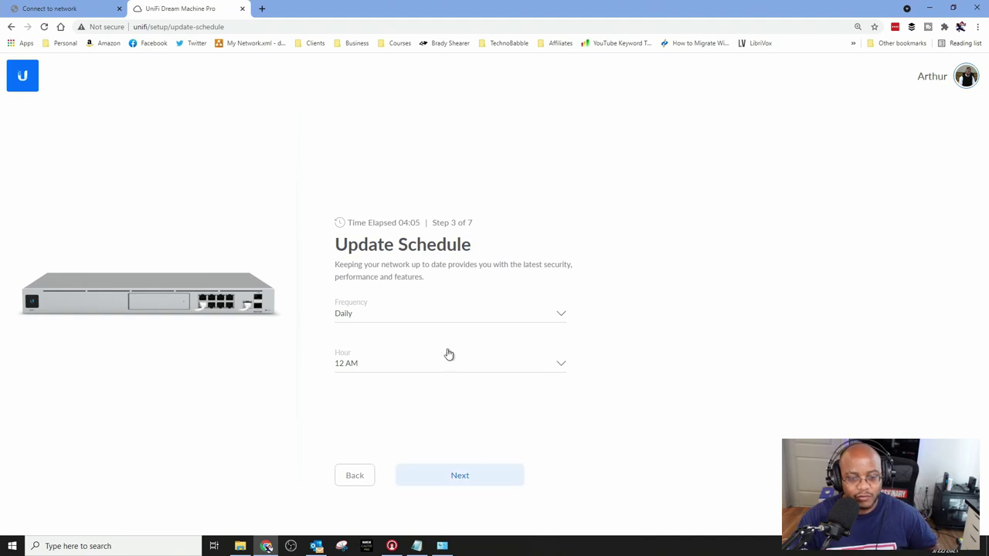
- Schedule automatic updates weekly on Monday at 3 AM and continue to the Configuration step
click(438, 314)
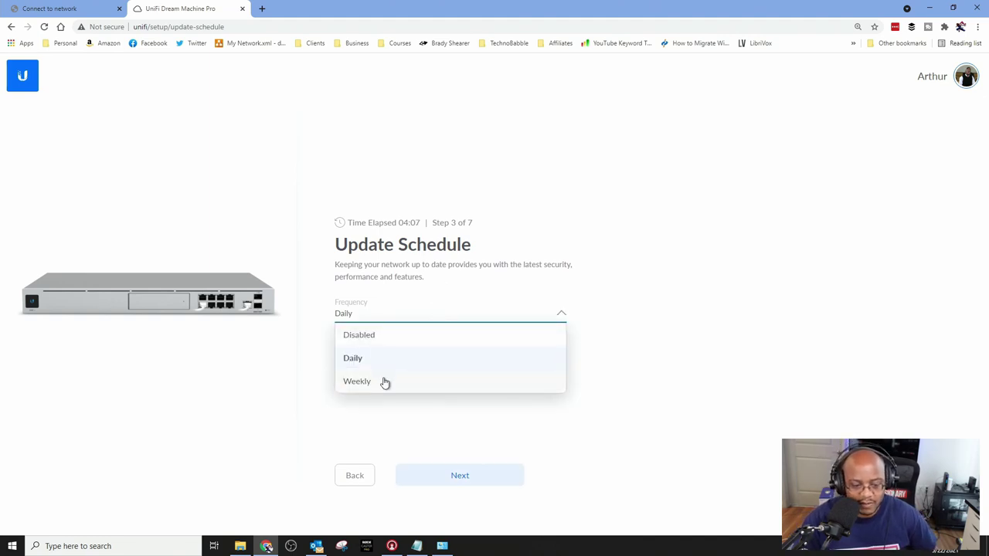
click(386, 384)
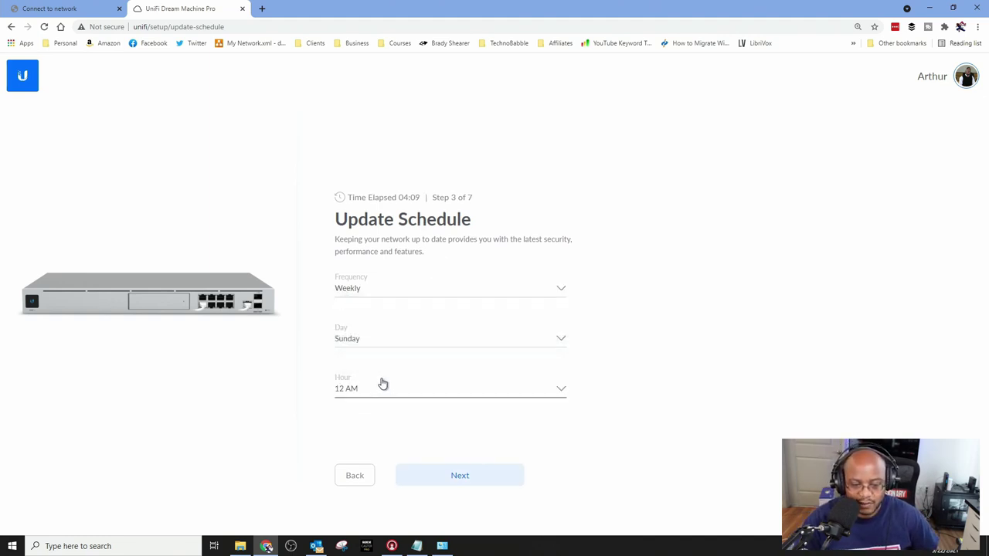
click(368, 347)
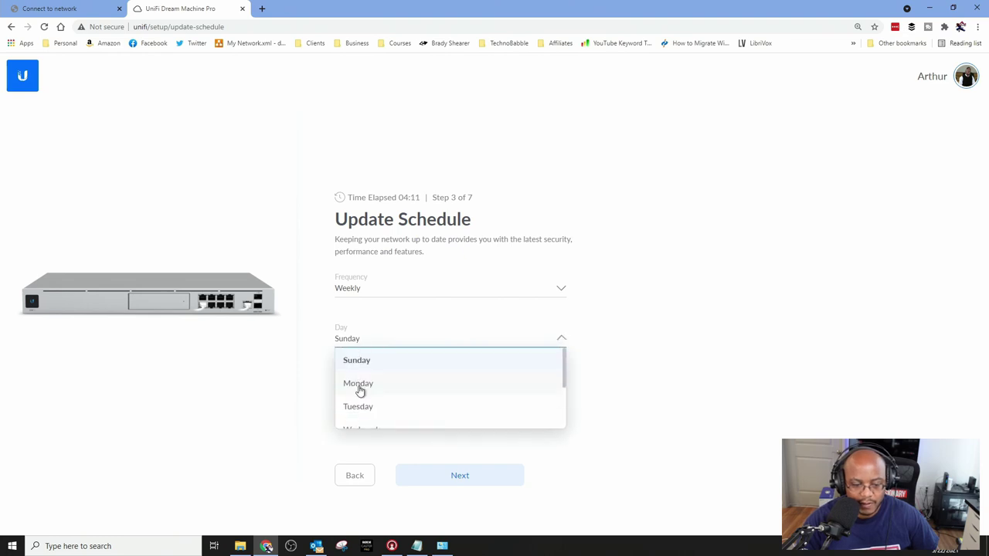
click(359, 388)
click(358, 390)
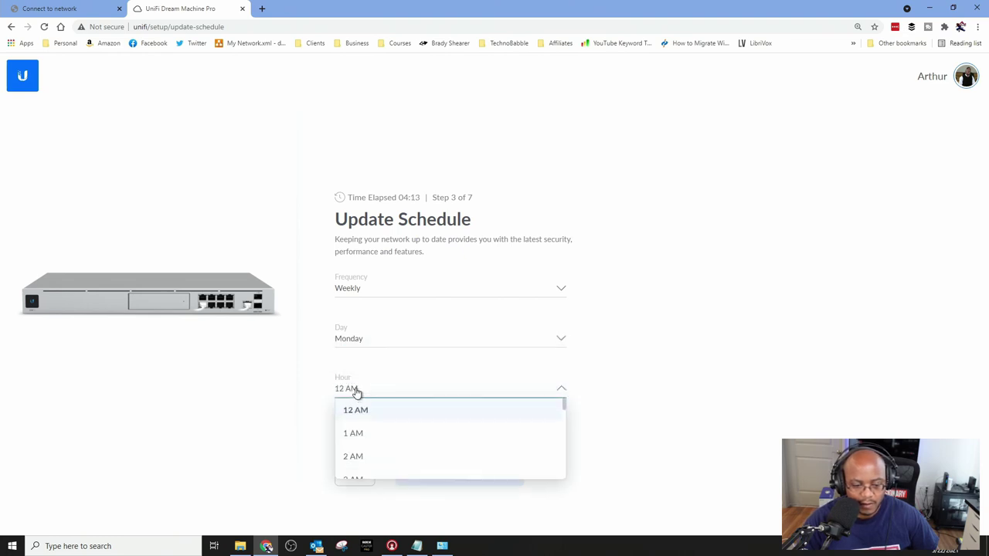
scroll(368, 439, down, 2)
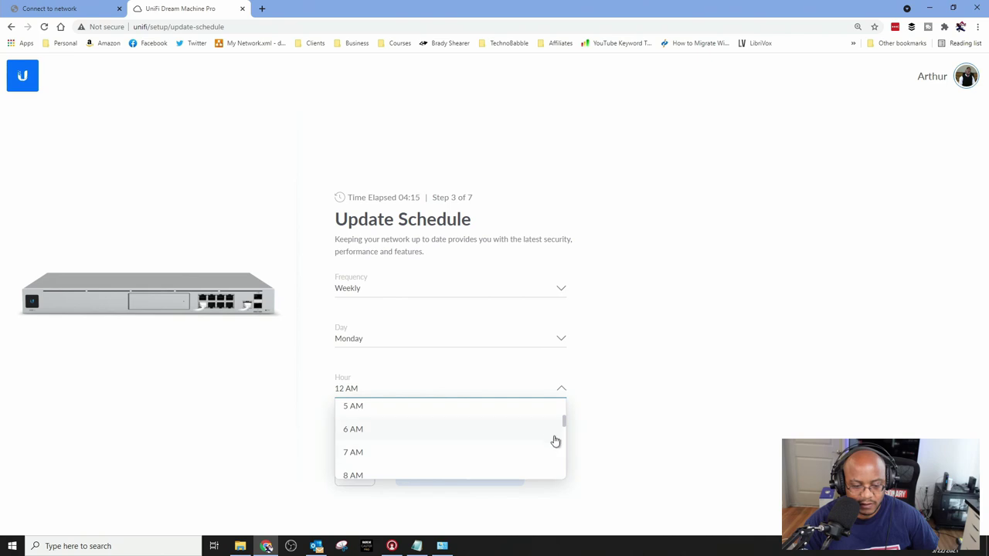
scroll(389, 455, up, 2)
click(355, 478)
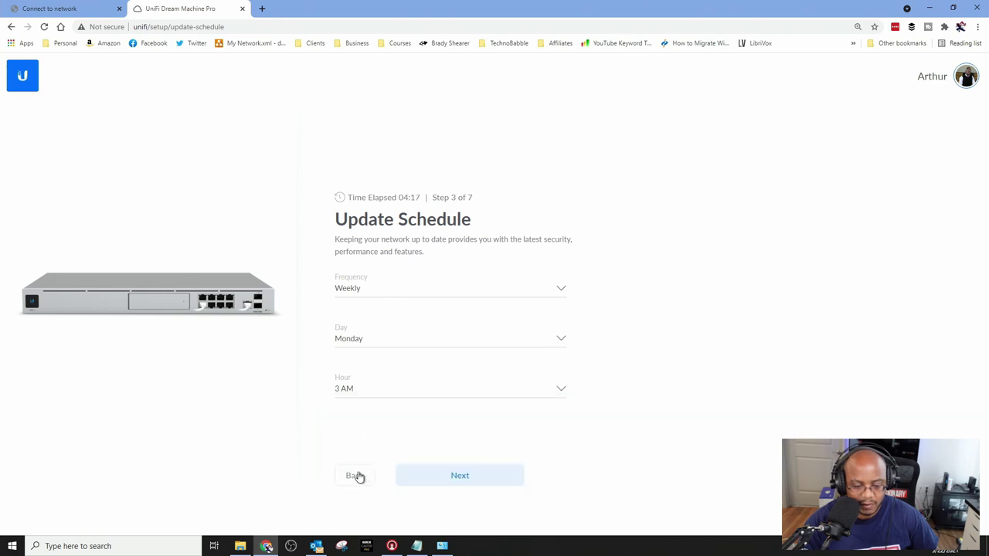
click(475, 481)
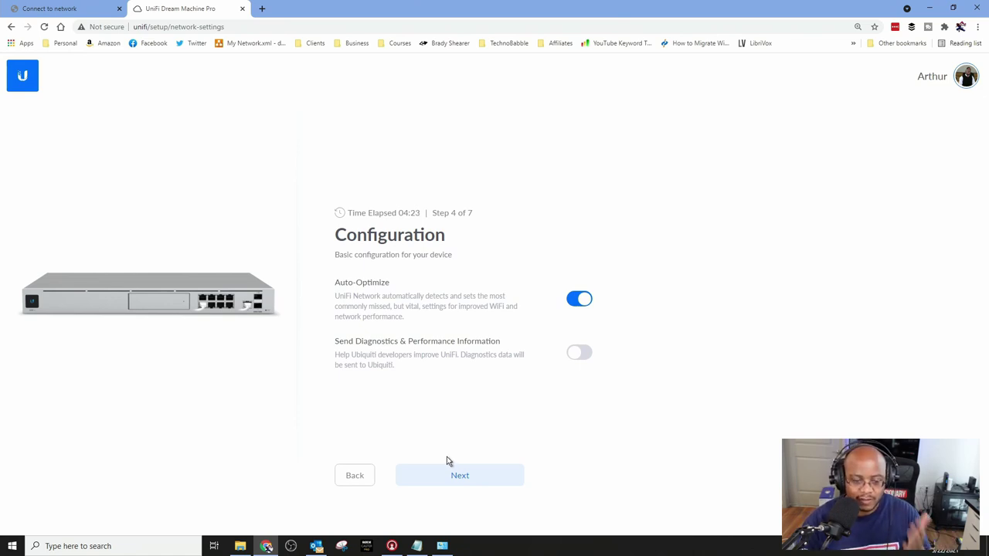
- Keep default configuration, run the speed test, and accept the 484/33 Mbps results
click(472, 479)
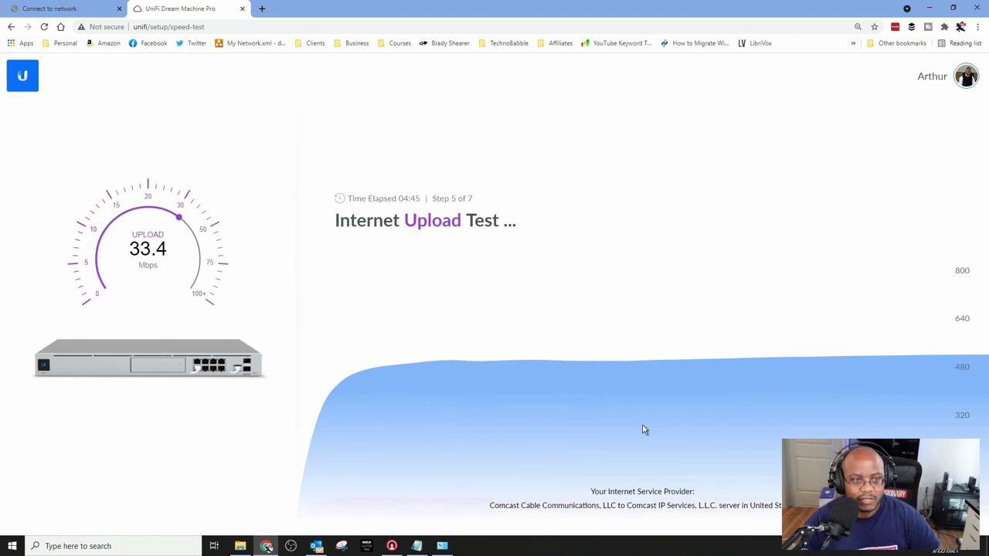
click(118, 9)
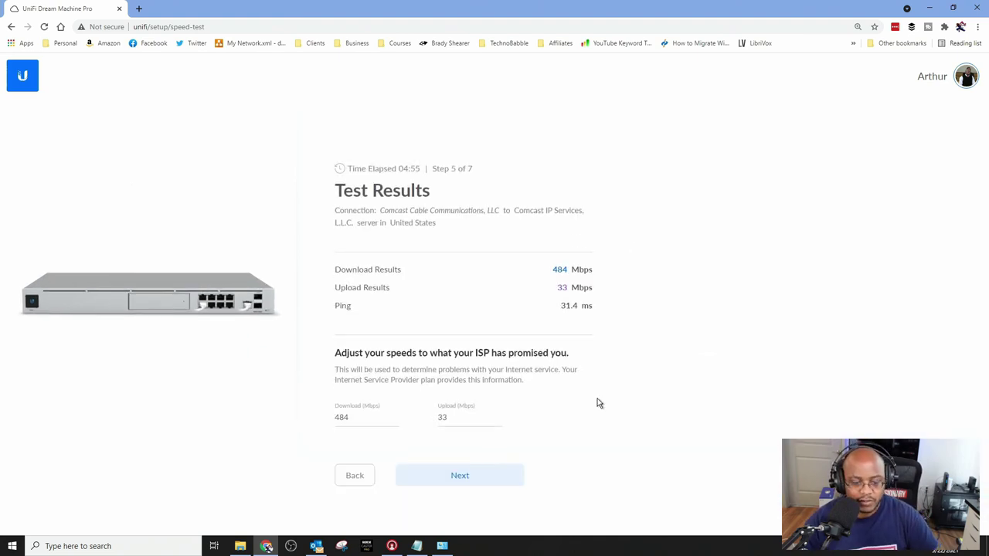
click(473, 478)
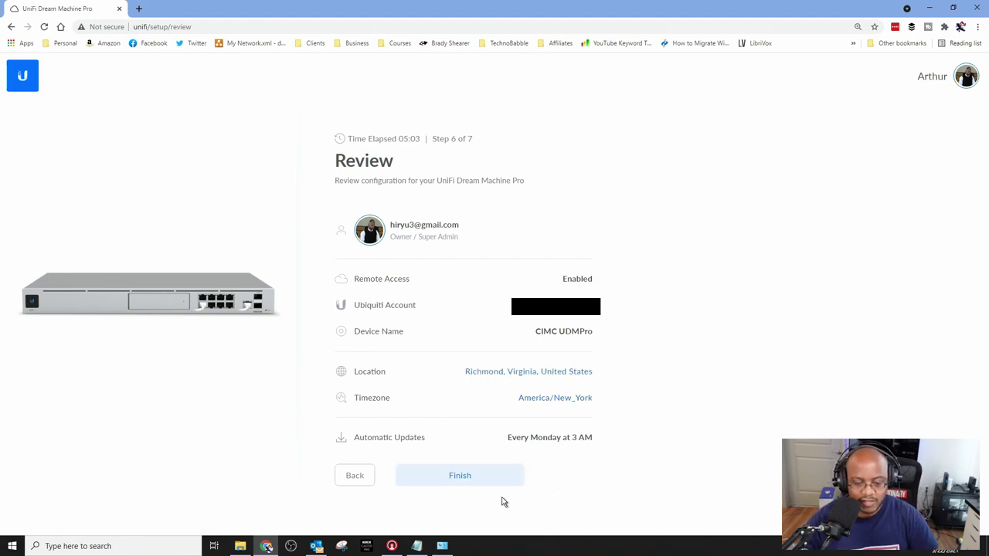
- Finish setup from the Review page so the CIMC UDMPro console configures itself
click(481, 485)
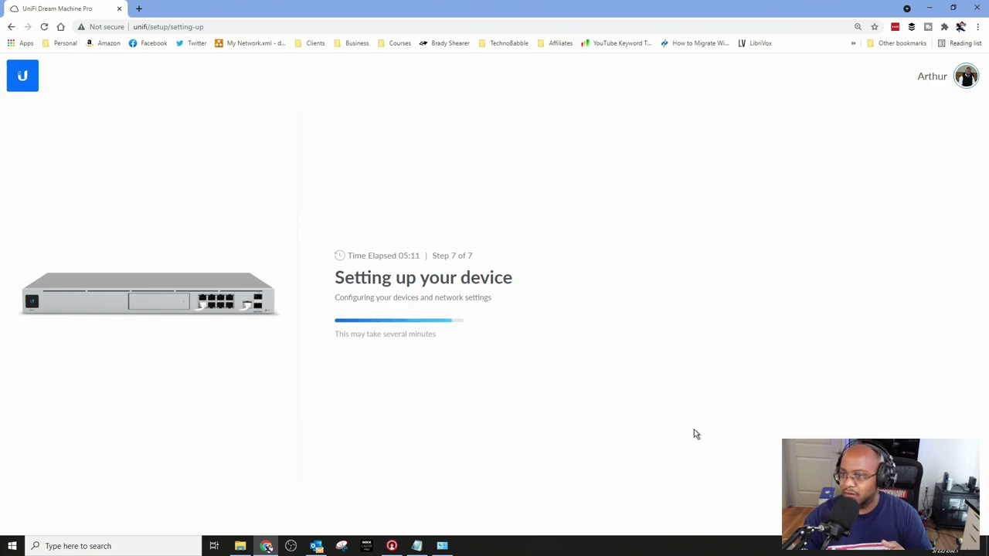
click(139, 8)
key(ctrl+w)
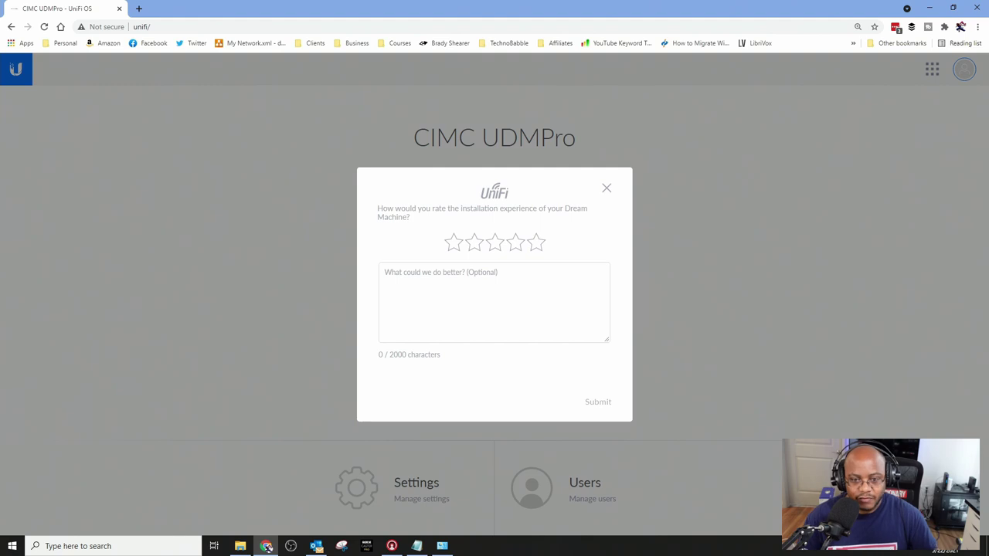
- Dismiss the rating prompt and show the Network app's Devices list
click(607, 190)
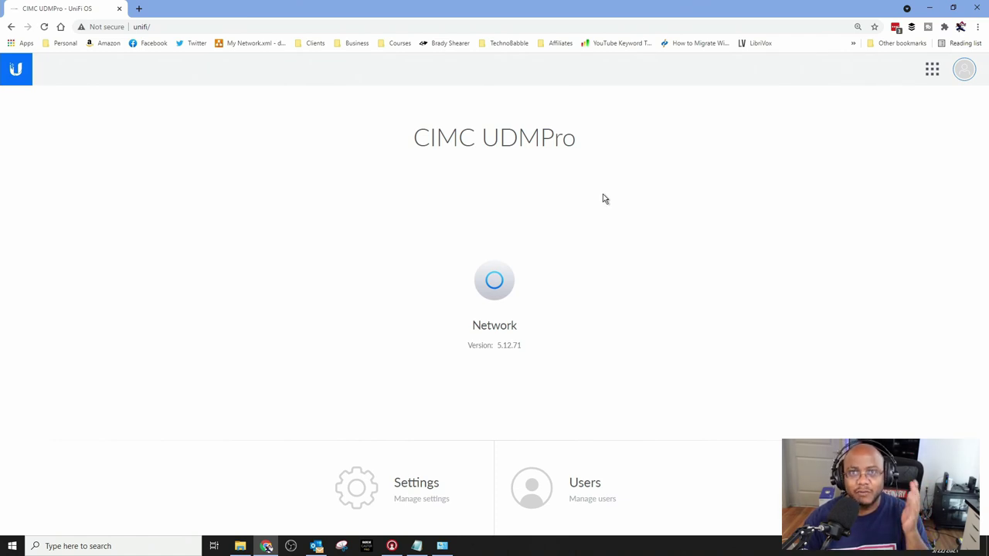
click(498, 298)
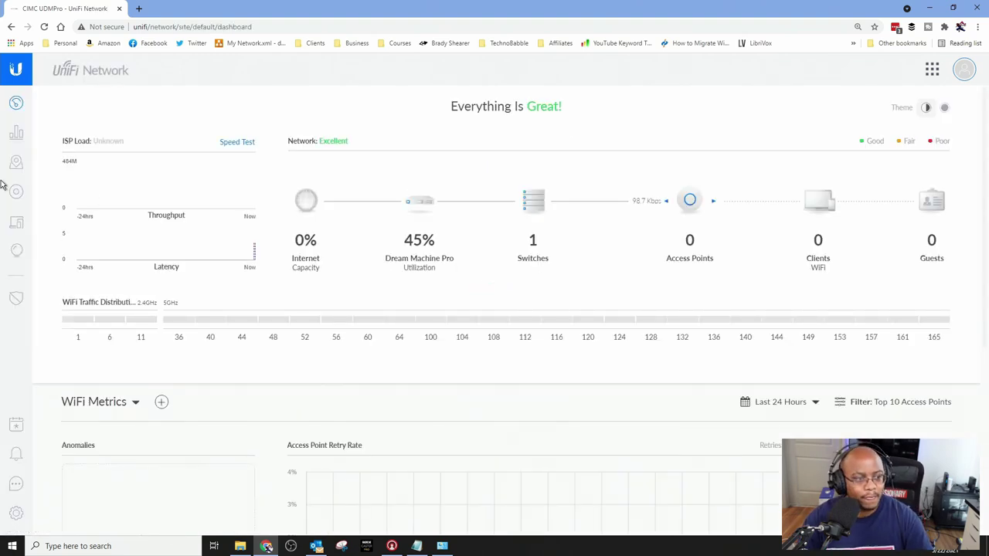
click(20, 194)
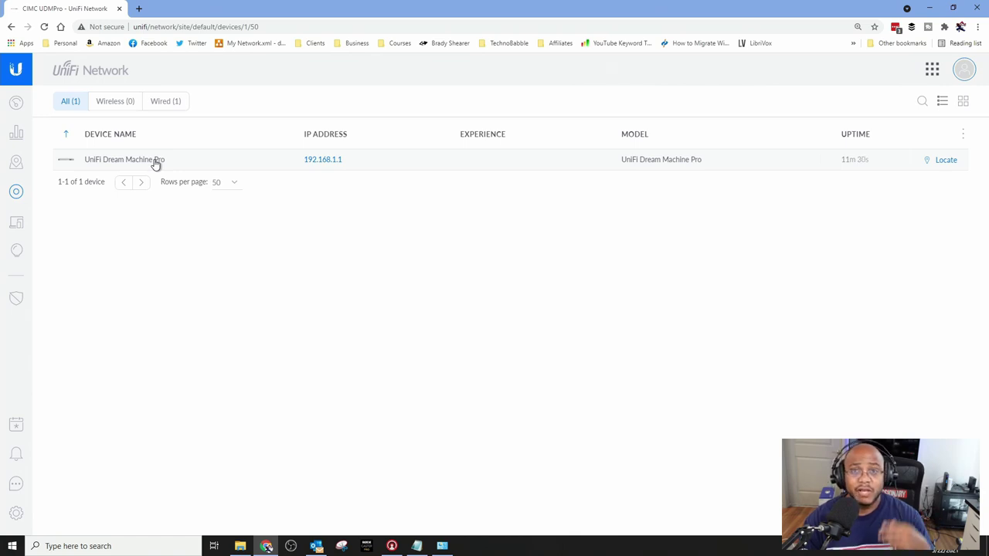
- Set the Dream Machine Pro's port 11 link speed to 1 Gbps FDX and apply it
click(155, 163)
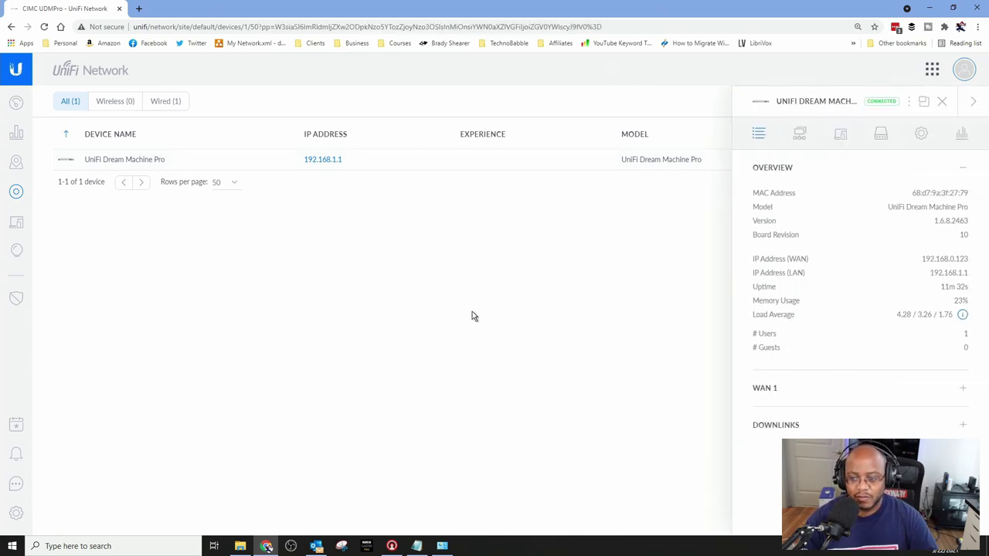
click(880, 136)
mouse_move(910, 198)
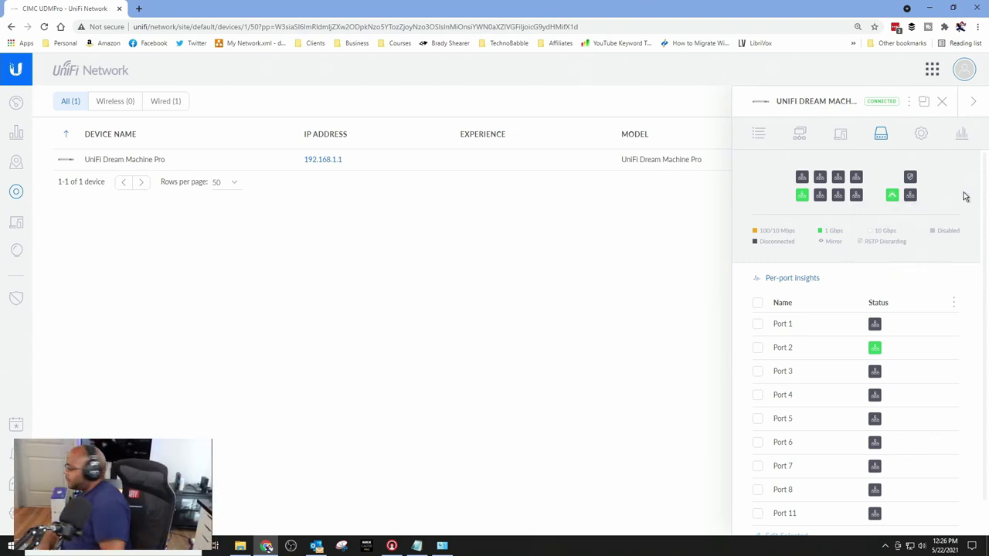
click(906, 198)
scroll(889, 424, down, 1)
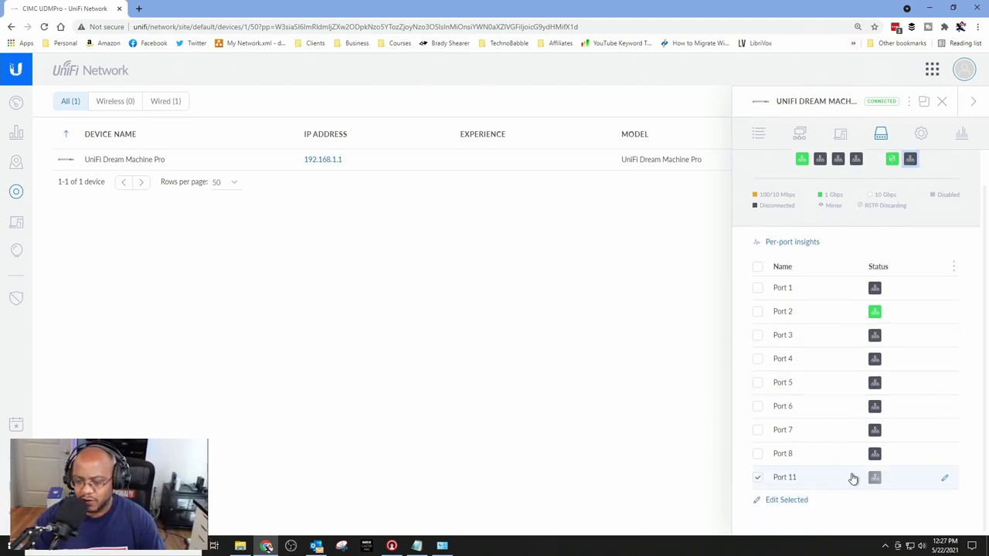
click(946, 481)
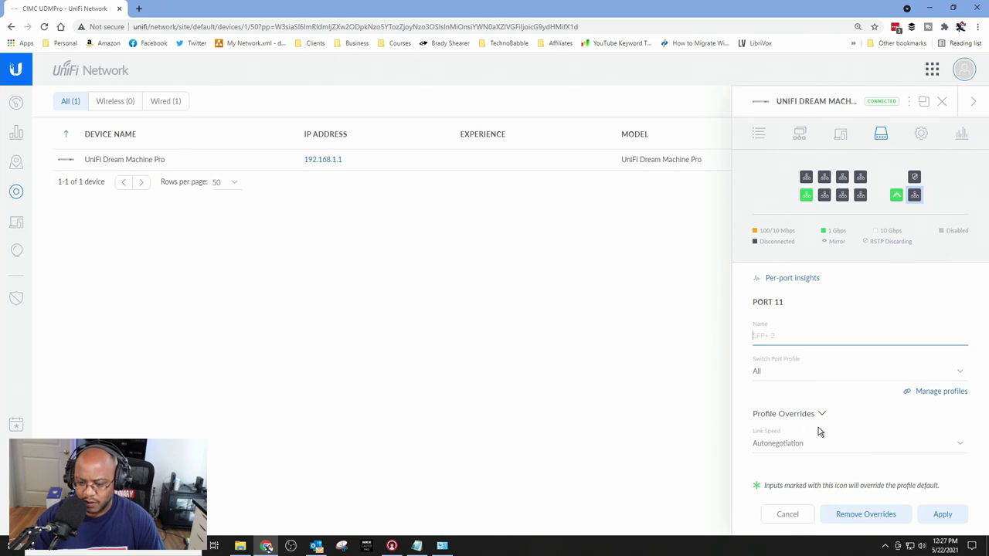
click(794, 443)
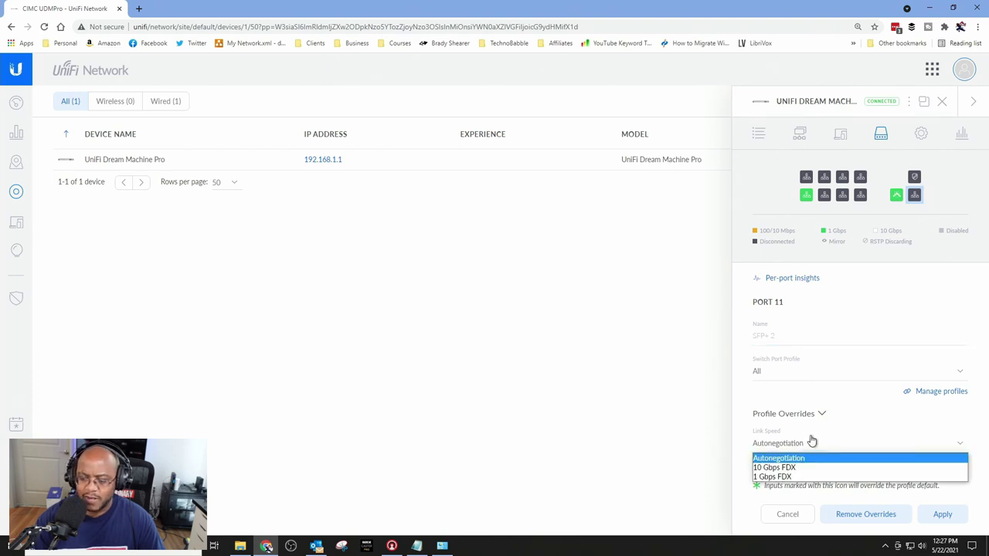
click(782, 477)
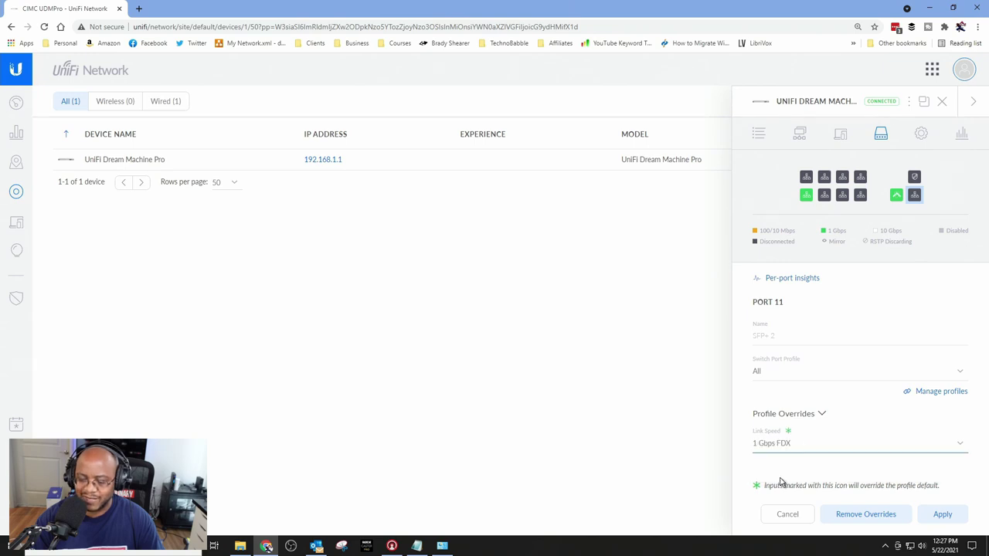
click(941, 514)
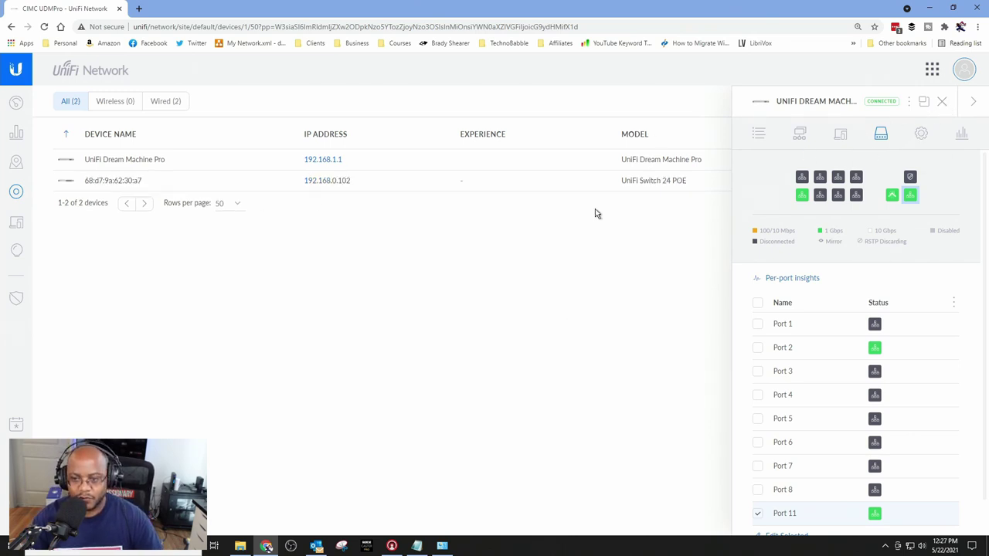
- Adopt the UniFi Switch 24 POE and the two UniFi AP-nanoHD access points
click(942, 103)
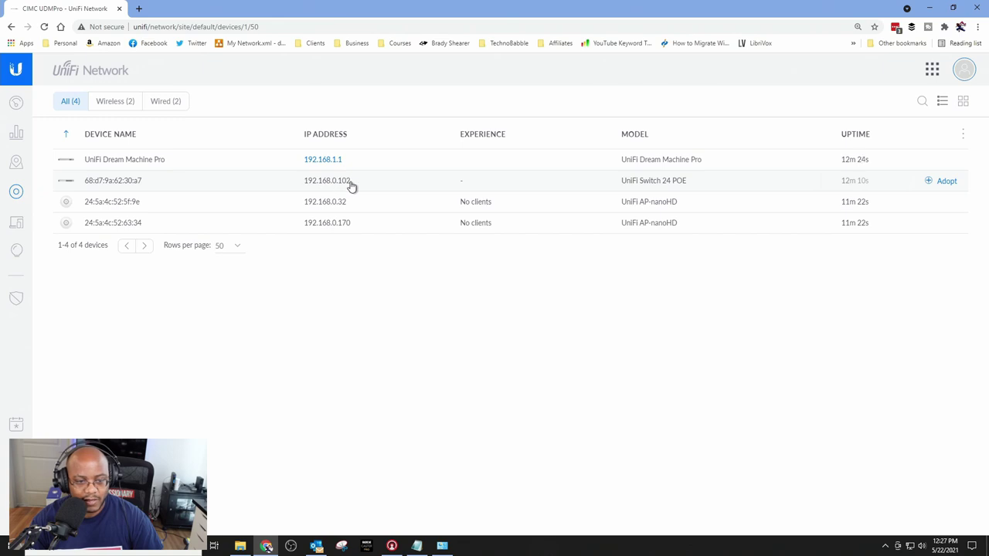
click(938, 184)
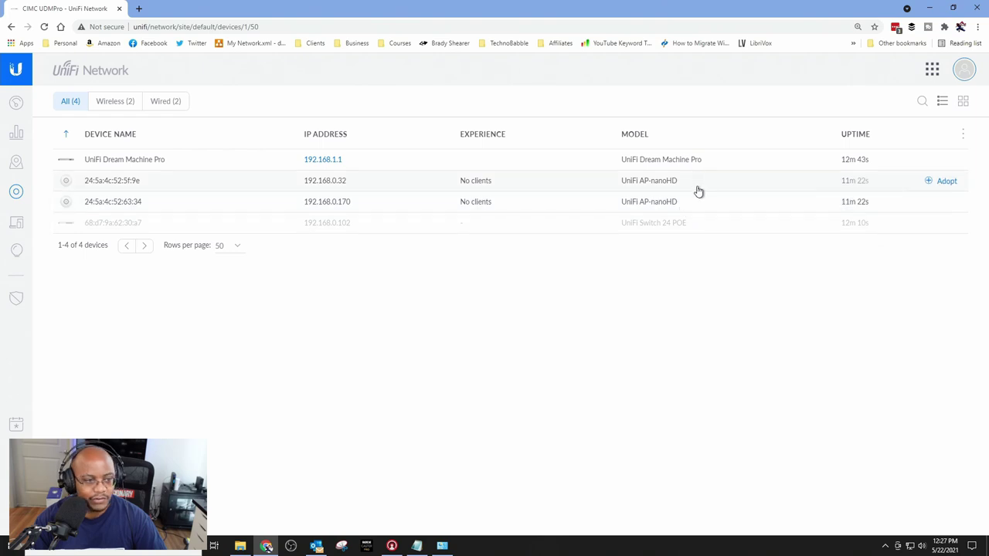
click(944, 182)
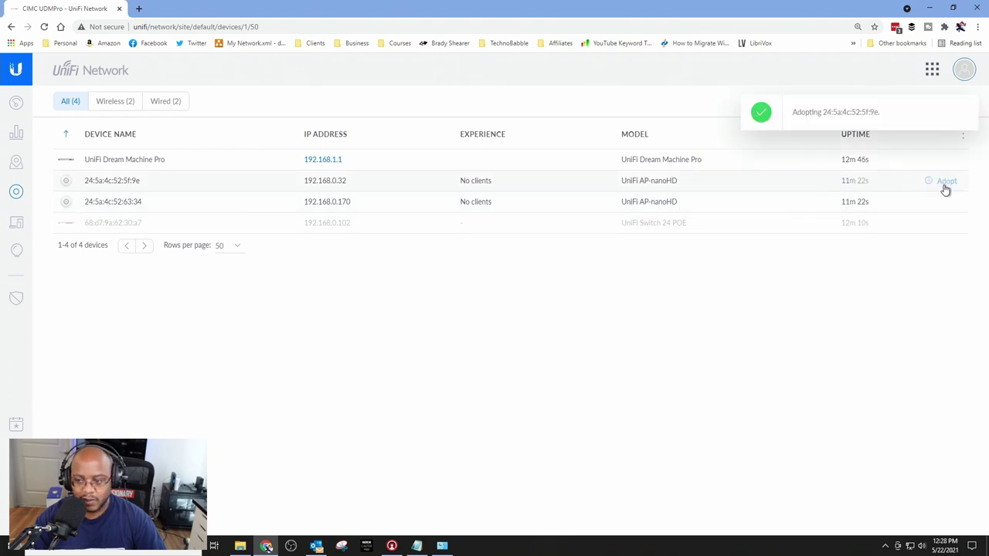
click(942, 203)
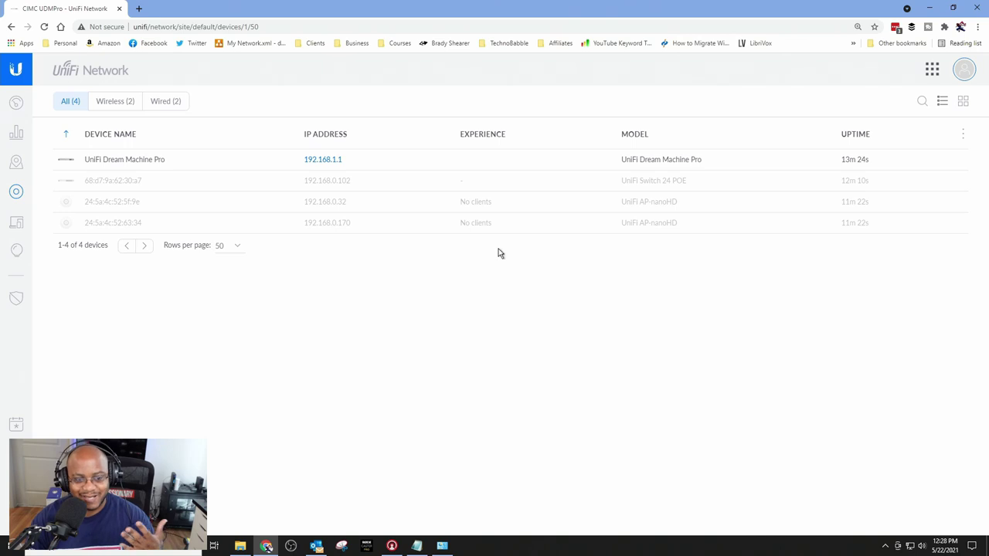
click(17, 226)
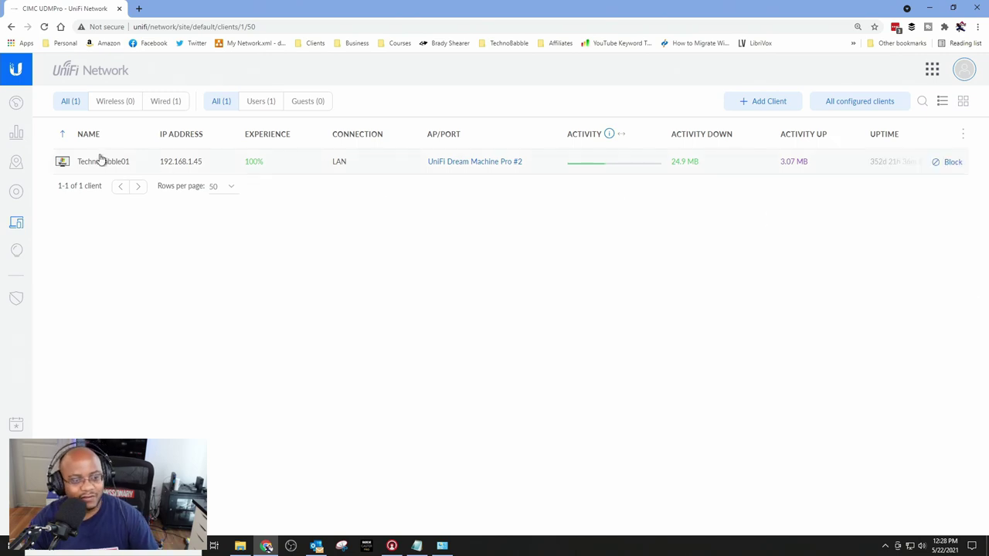
click(16, 190)
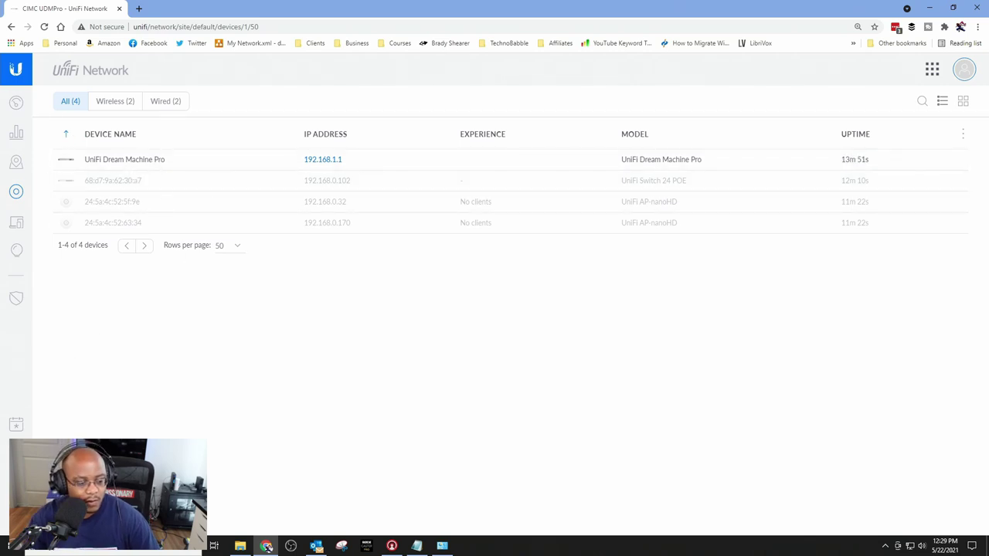
- Replace the site name Default with CIMC in the site settings
click(16, 452)
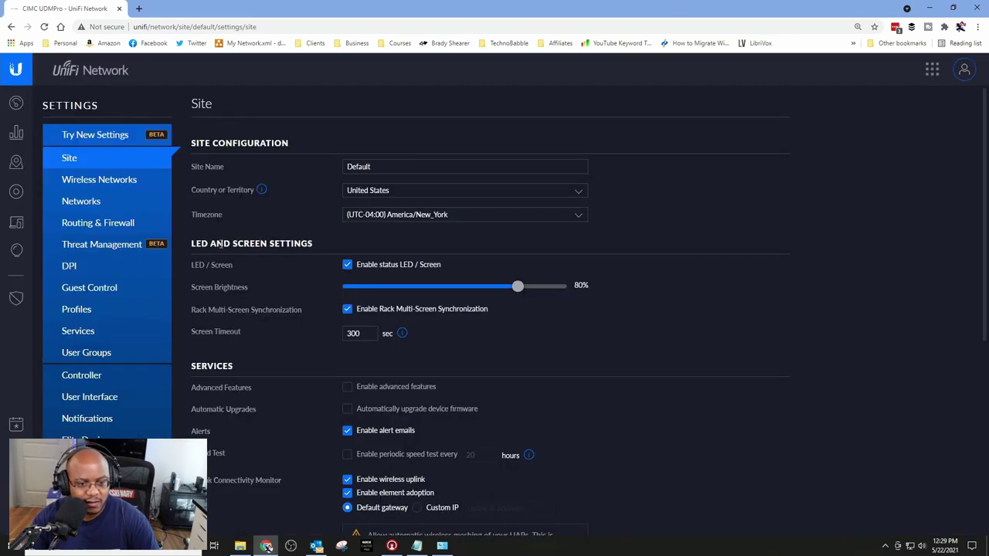
drag(382, 166, 326, 161)
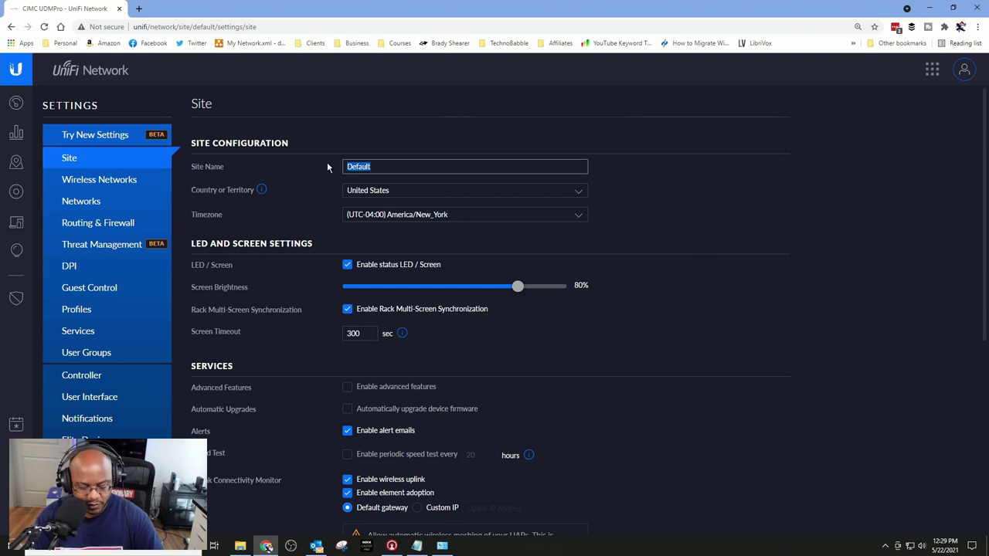
text(Com)
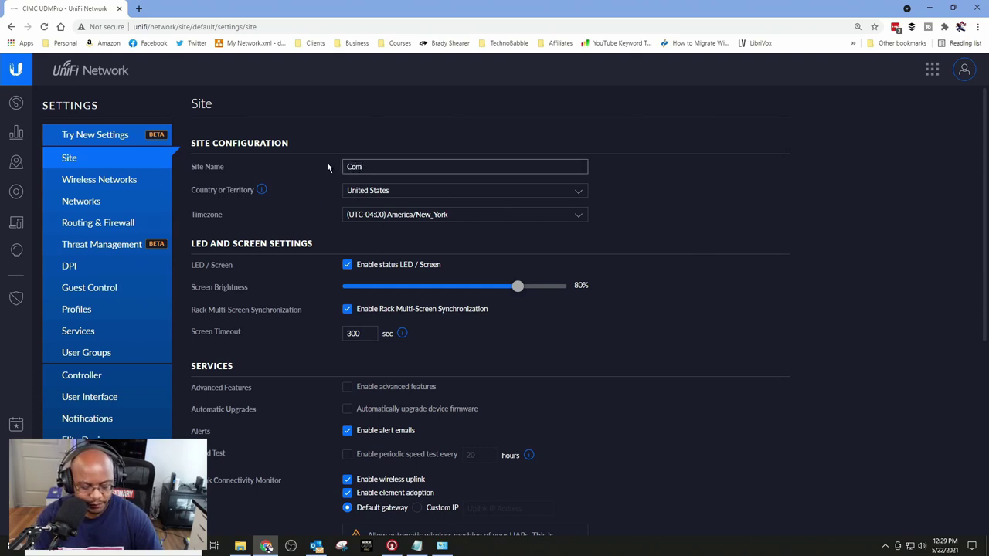
text(munity Ind)
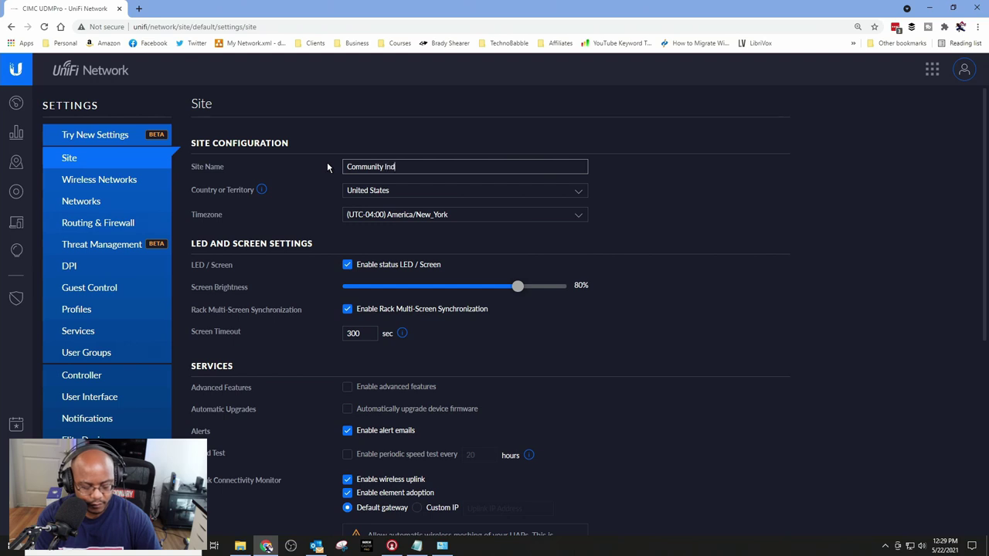
text(ependent Mission)
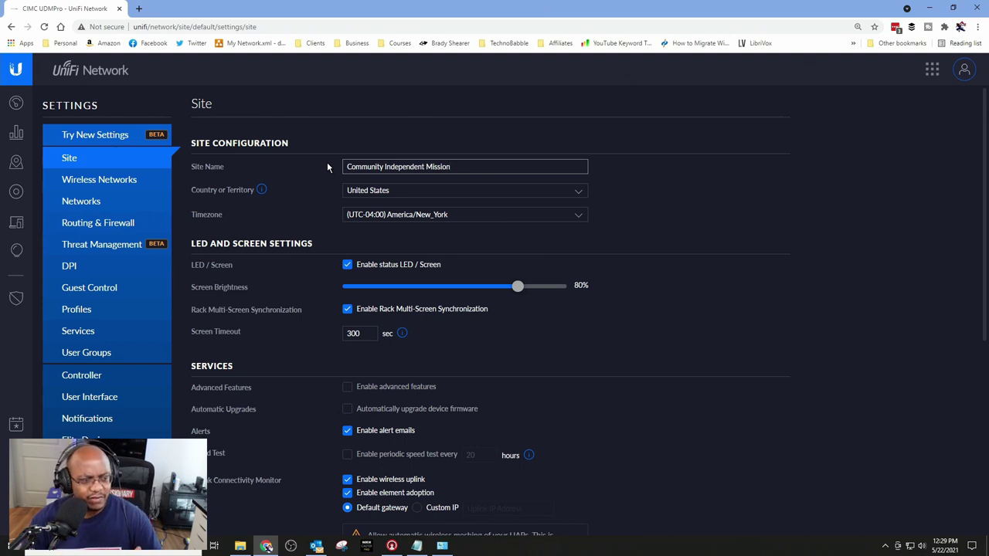
key(BackSpace)
key(BackSpace)
key(BackSpace)
key(BackSpace)
key(BackSpace)
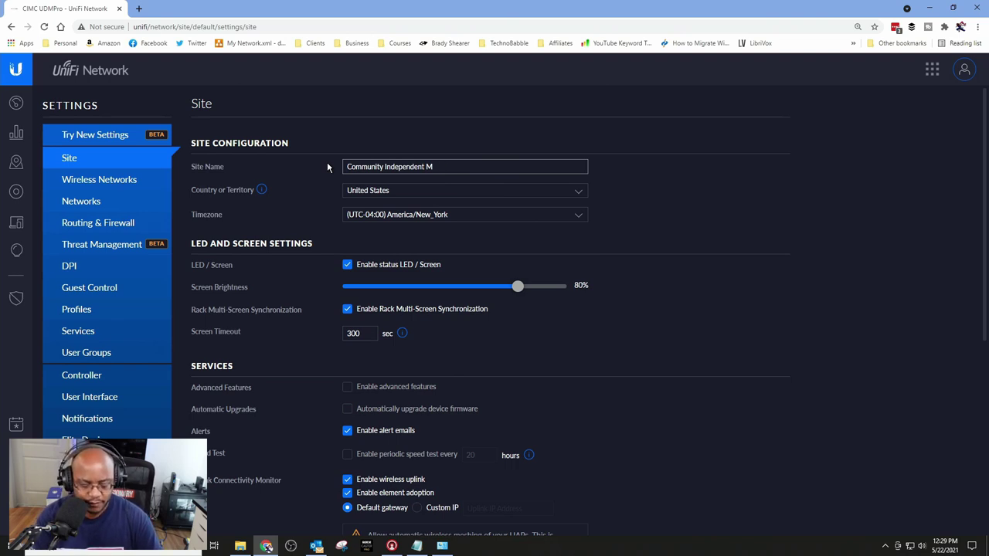
key(BackSpace)
key(BackSpace)
key(BackSpace)
key(BackSpace)
key(BackSpace)
key(BackSpace)
key(BackSpace)
key(BackSpace)
key(BackSpace)
key(BackSpace)
key(BackSpace)
key(BackSpace)
key(BackSpace)
key(BackSpace)
key(BackSpace)
key(BackSpace)
key(BackSpace)
key(BackSpace)
key(BackSpace)
key(BackSpace)
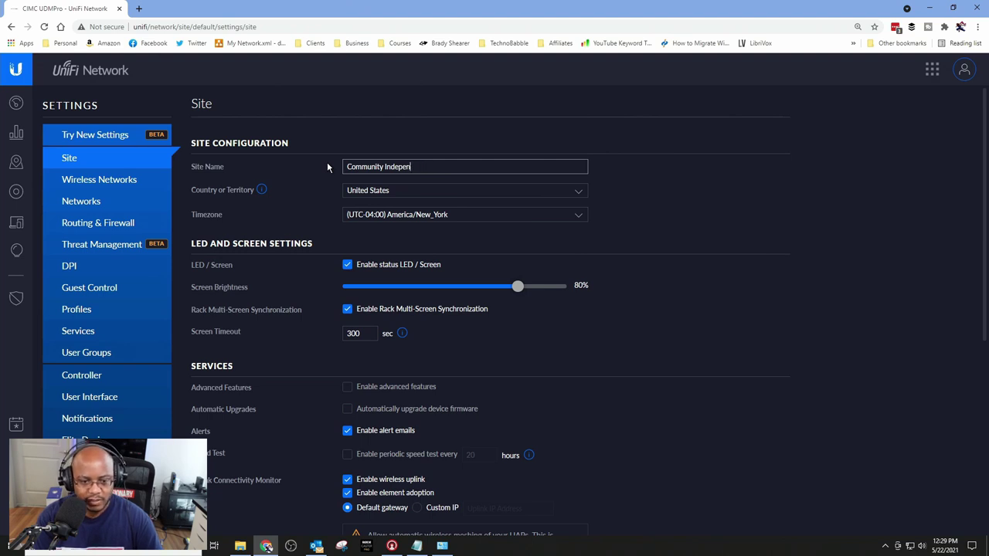
text(CIMC)
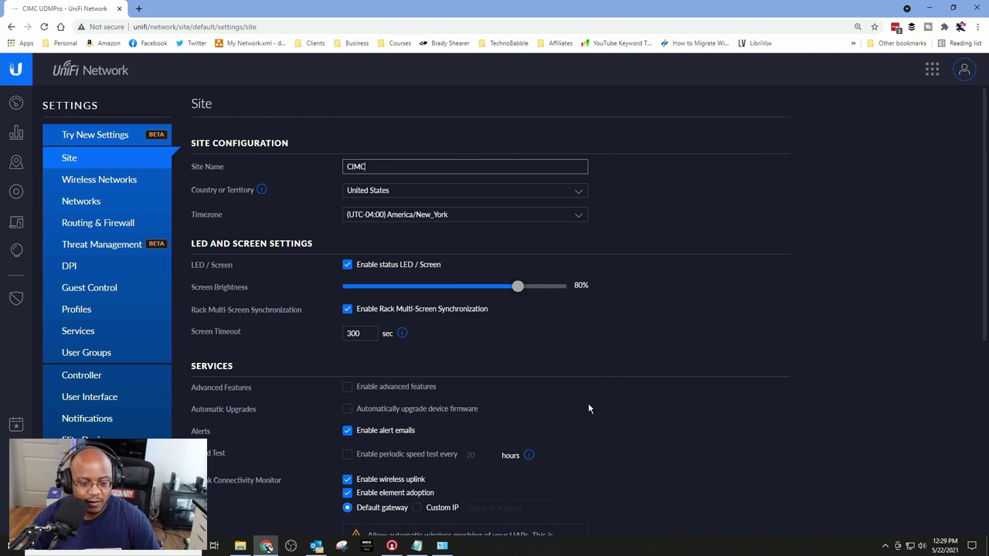
- Enable advanced features, apply the site changes, and go to Wireless Networks
click(347, 387)
scroll(636, 446, down, 5)
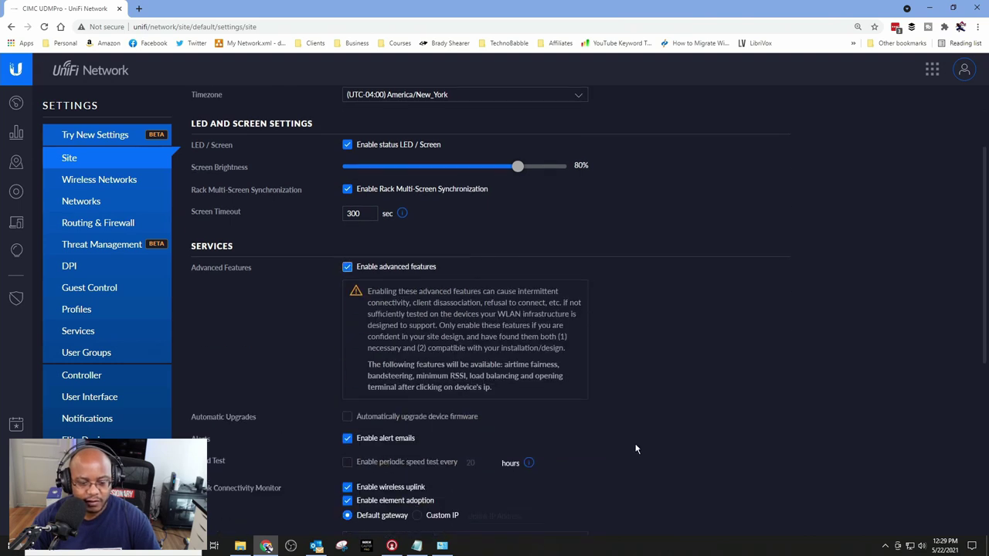
scroll(587, 434, down, 2)
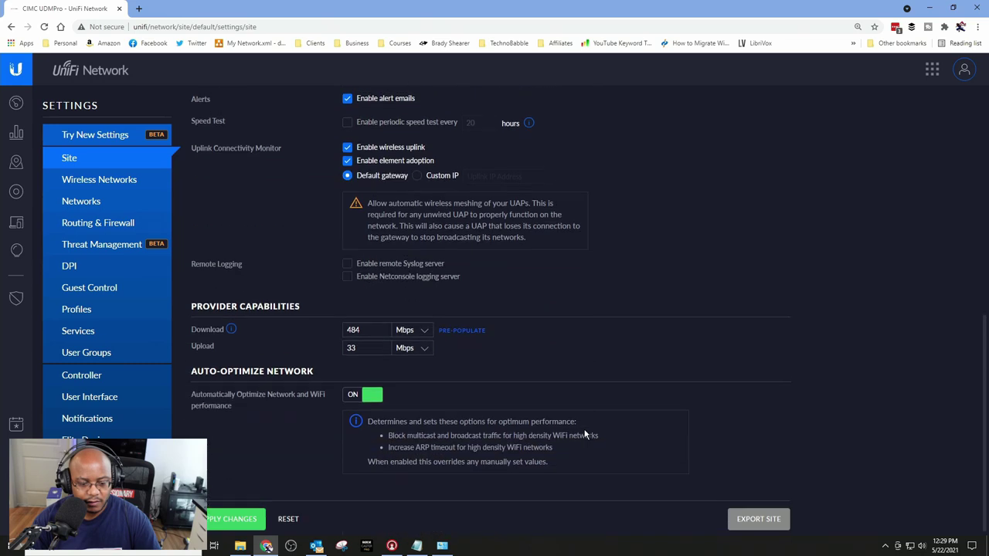
click(244, 516)
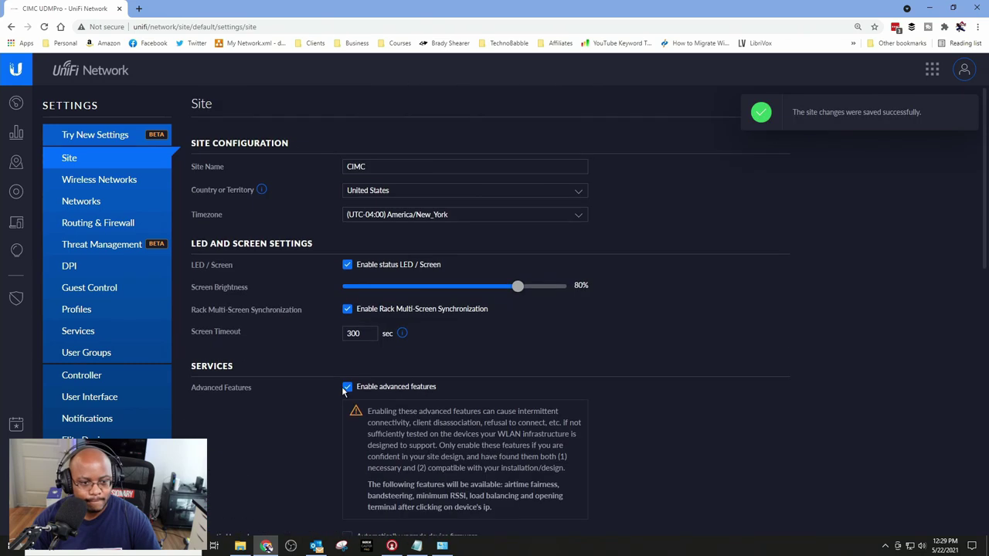
click(91, 186)
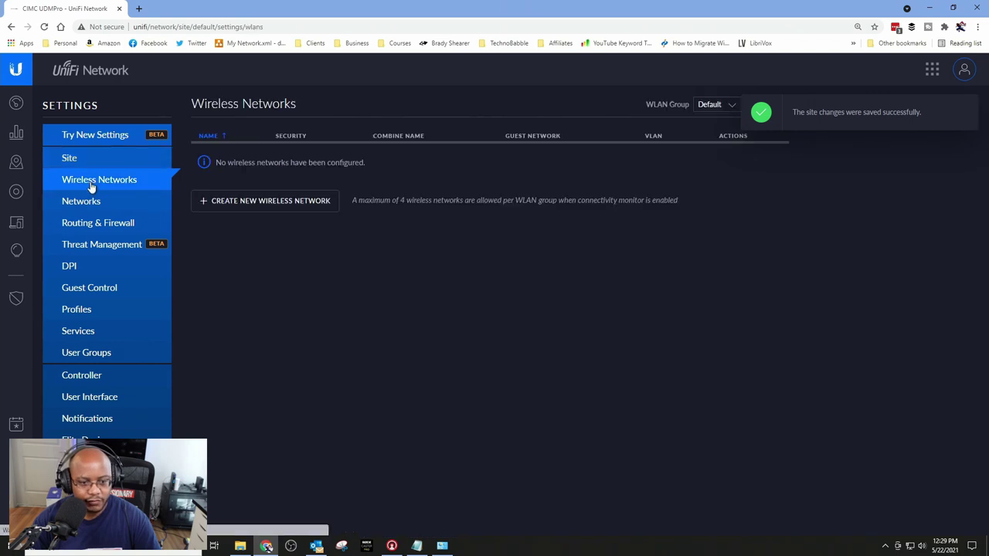
- Create the WPA Personal network 'CIMC-Security' with the pasted security key and save it
click(235, 205)
click(360, 159)
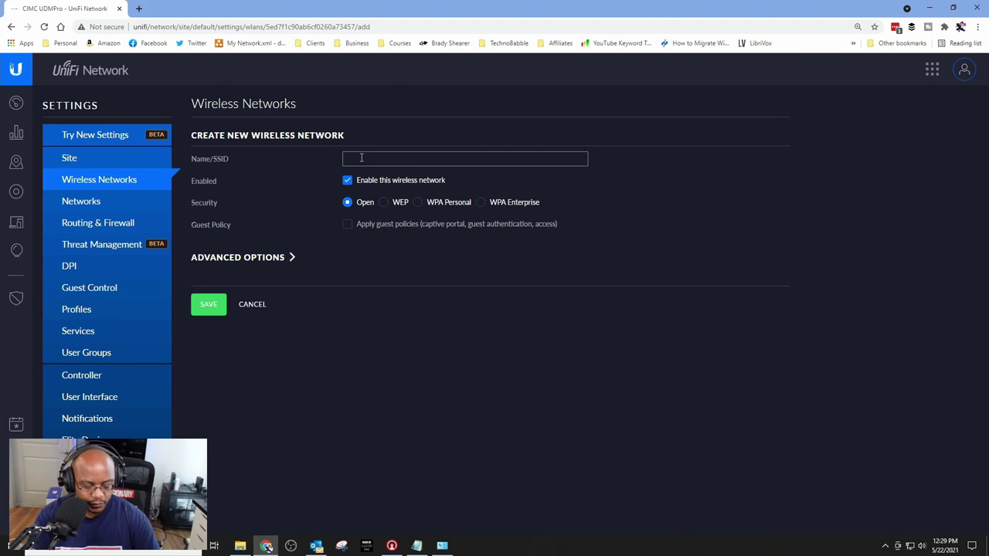
text(CIMC-Sec)
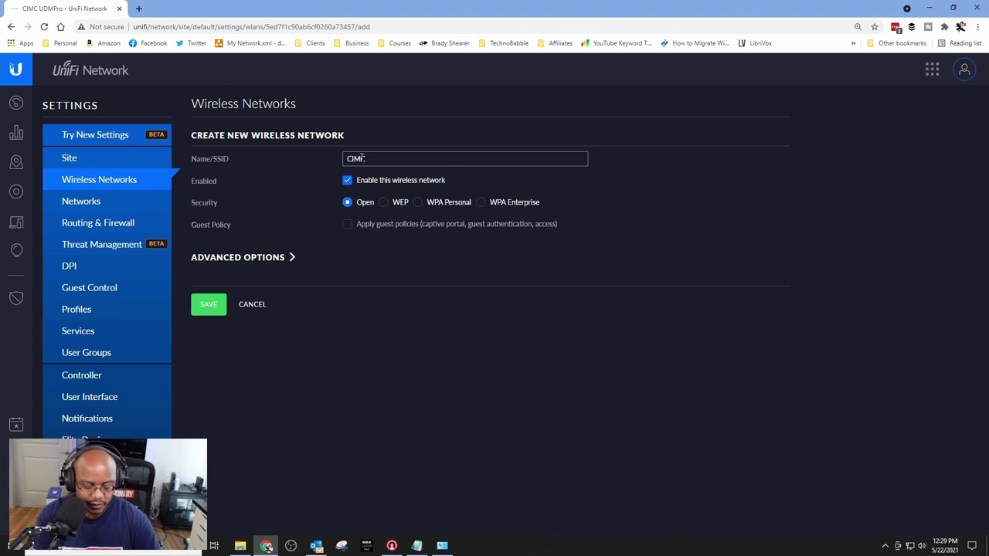
text(urity)
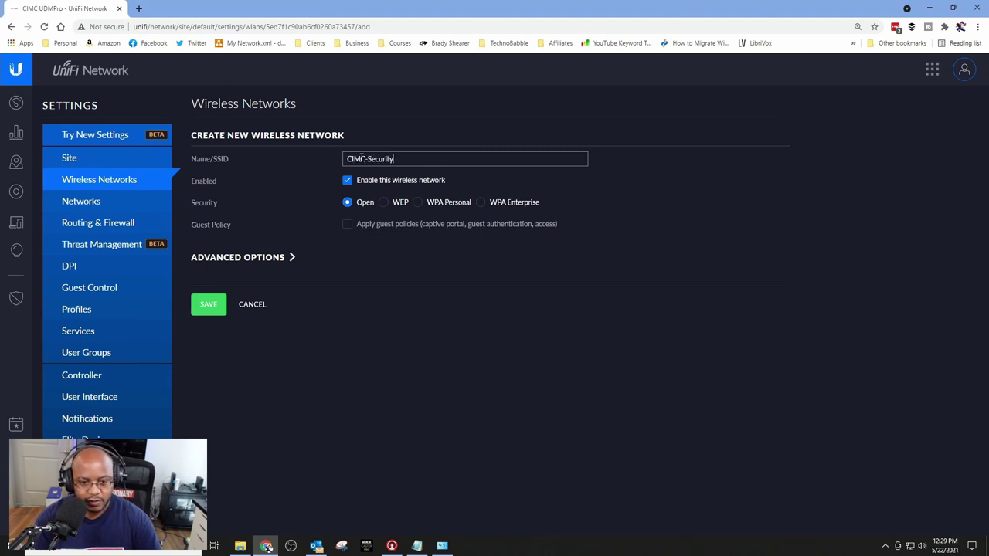
click(418, 203)
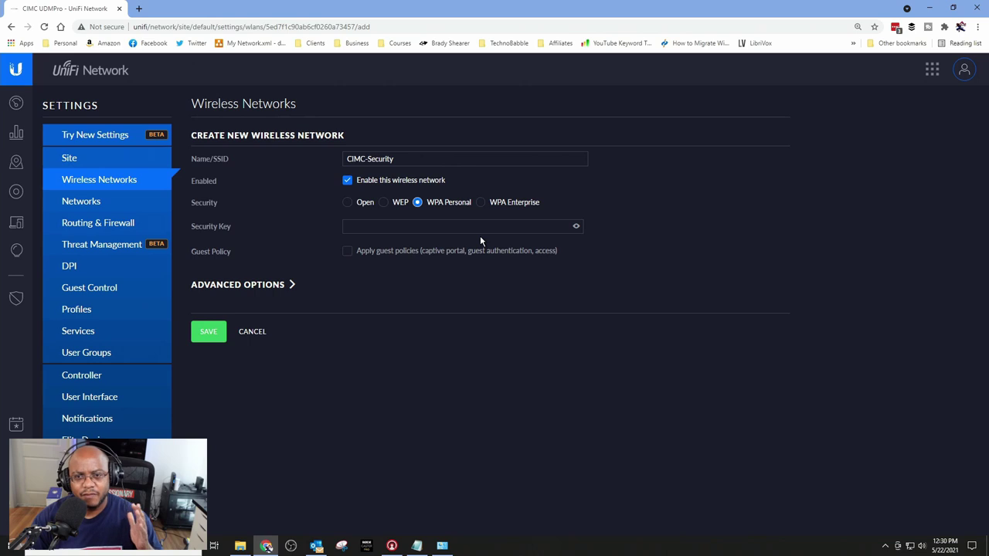
click(411, 230)
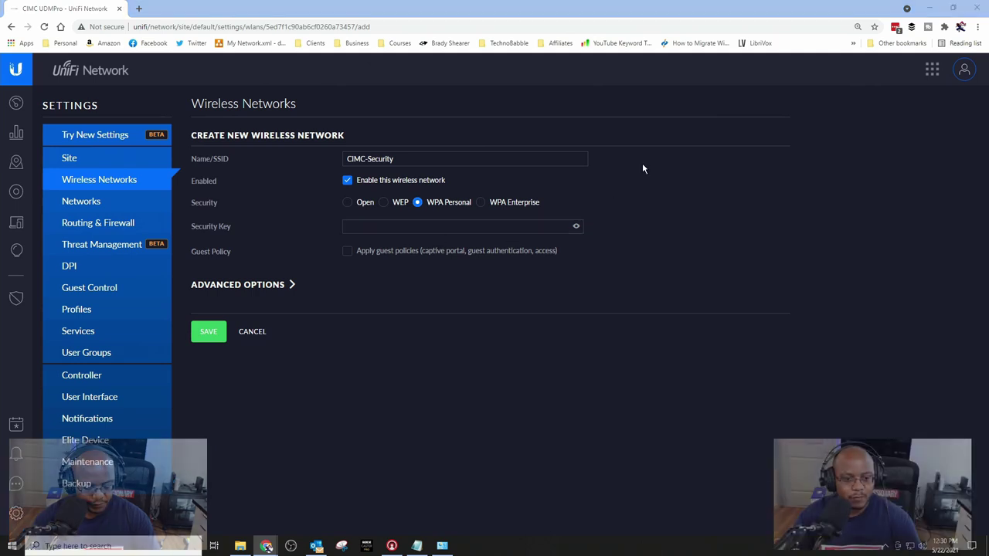
key(ctrl+v)
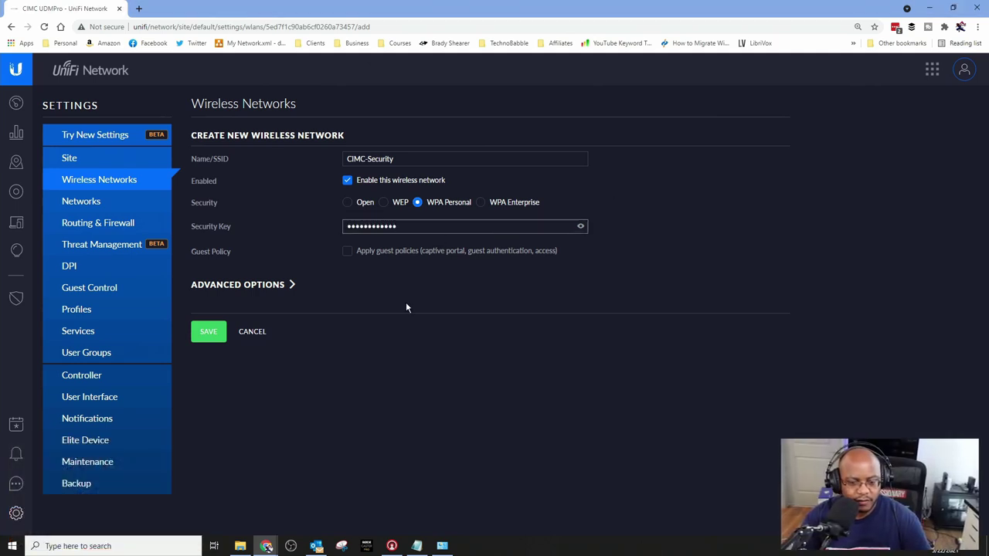
click(203, 333)
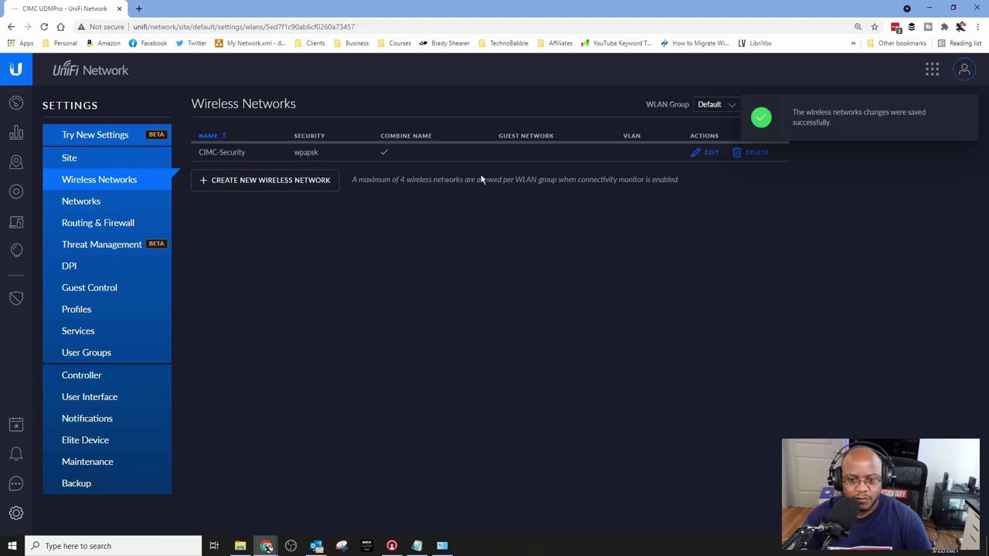
- Create the open network 'CIMC-Wireless' with guest policies applied and save it
click(246, 186)
click(374, 161)
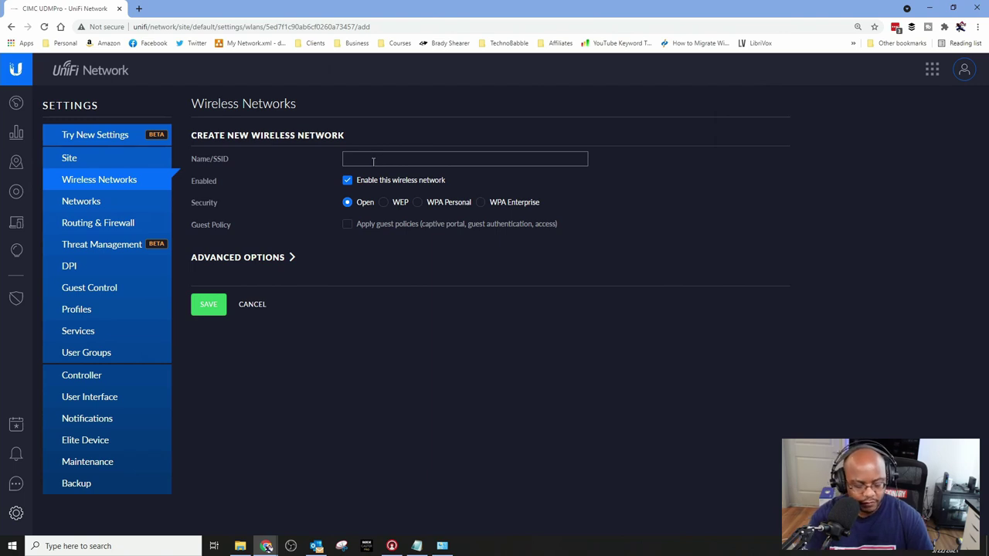
text(CIMC-Wireless)
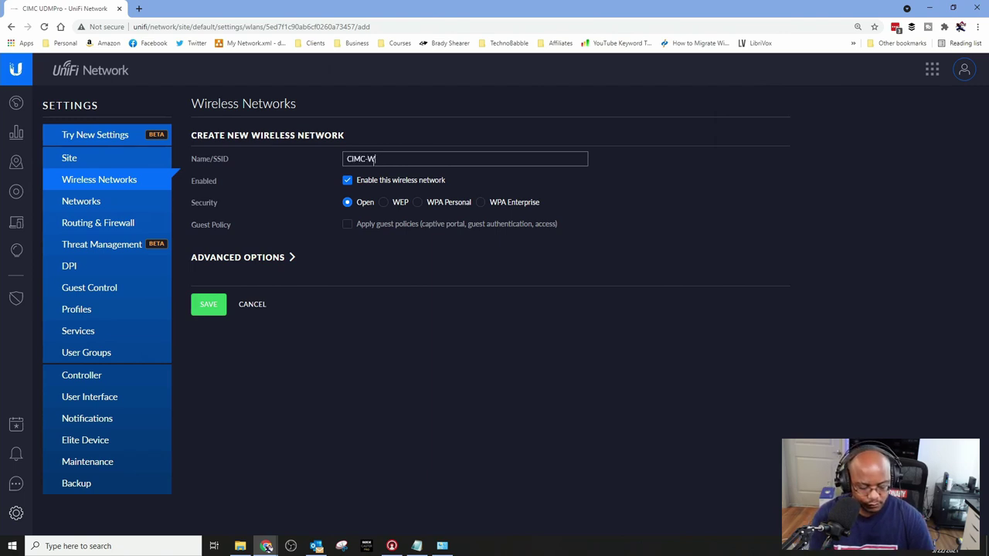
click(348, 225)
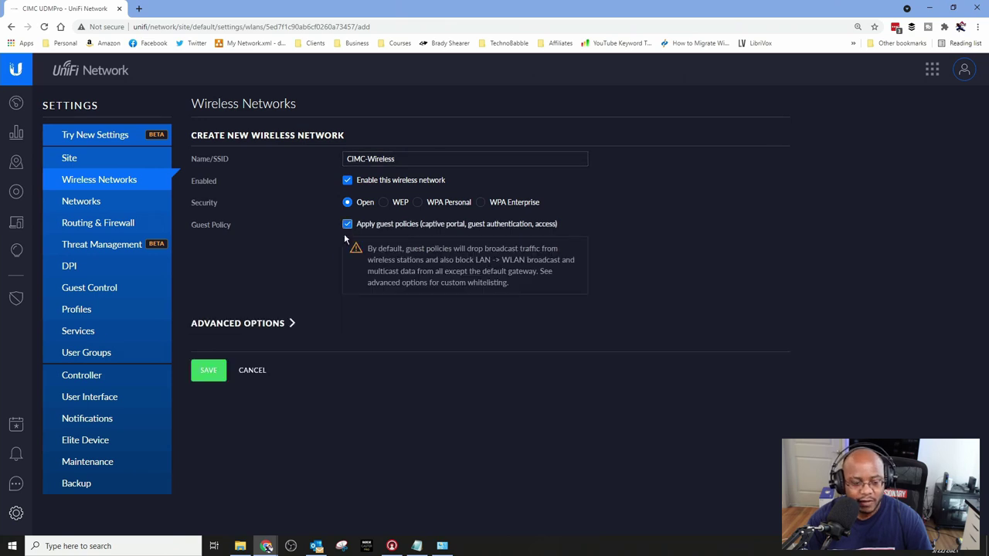
click(253, 325)
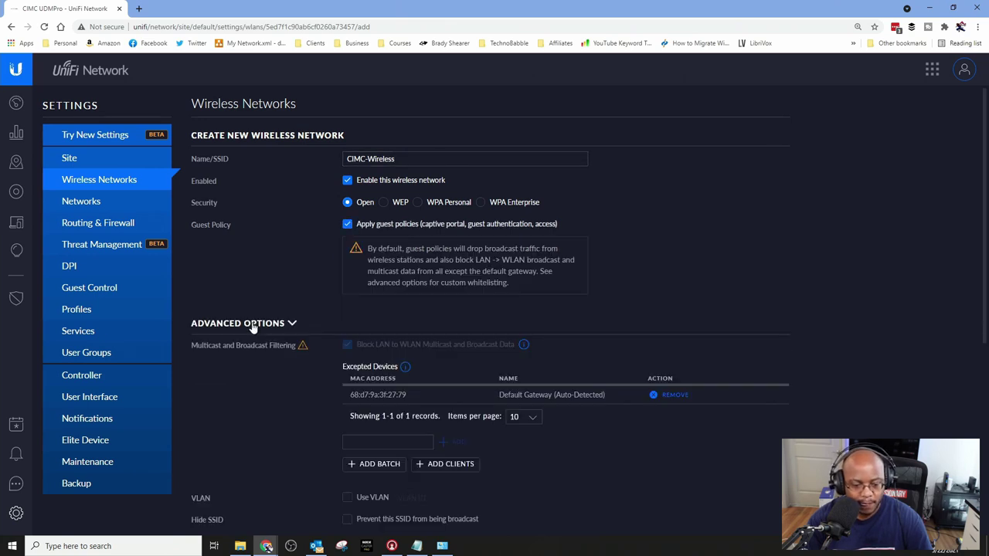
click(253, 325)
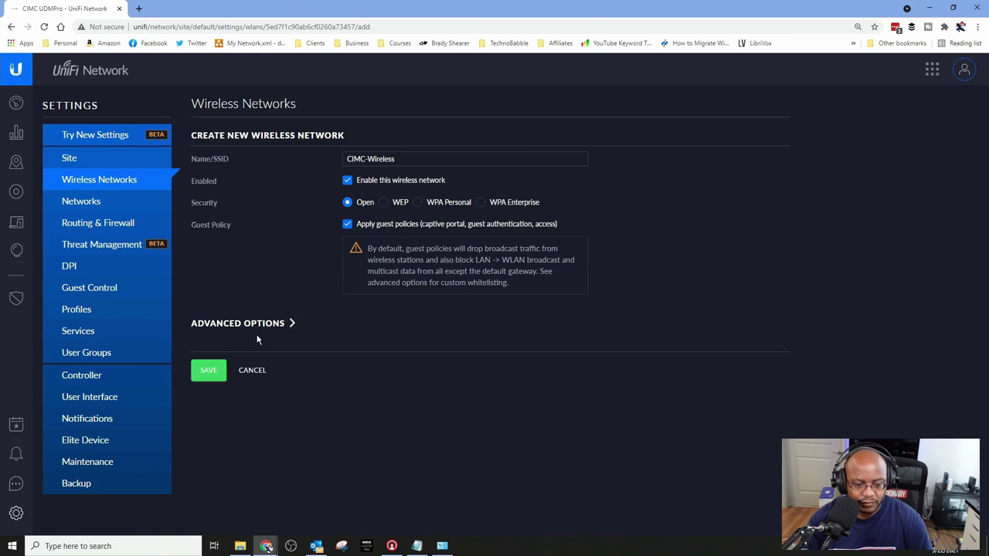
click(263, 329)
scroll(286, 322, down, 3)
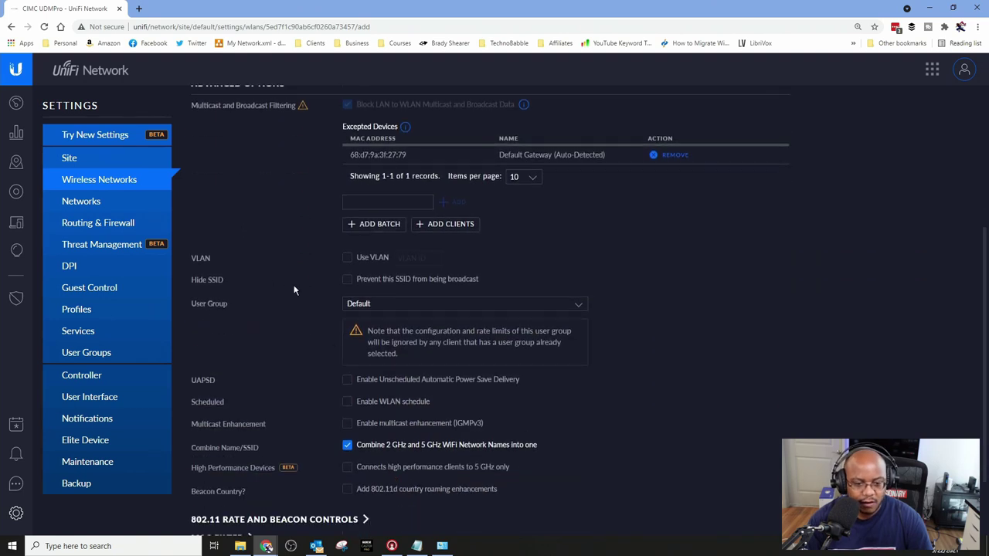
scroll(302, 311, up, 5)
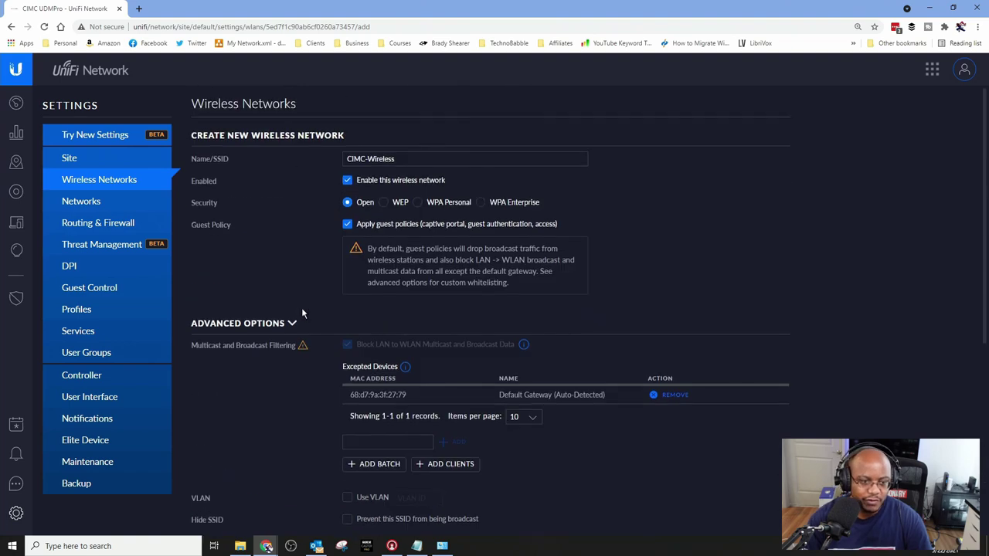
scroll(280, 322, down, 6)
click(210, 517)
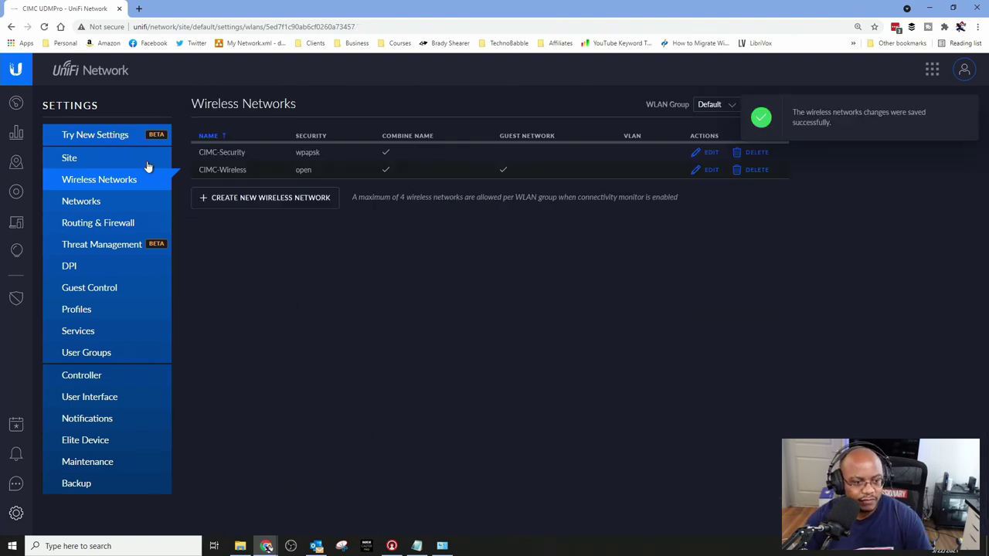
- Start a new Guest-purpose network named 'Guest' on VLAN 30
click(89, 205)
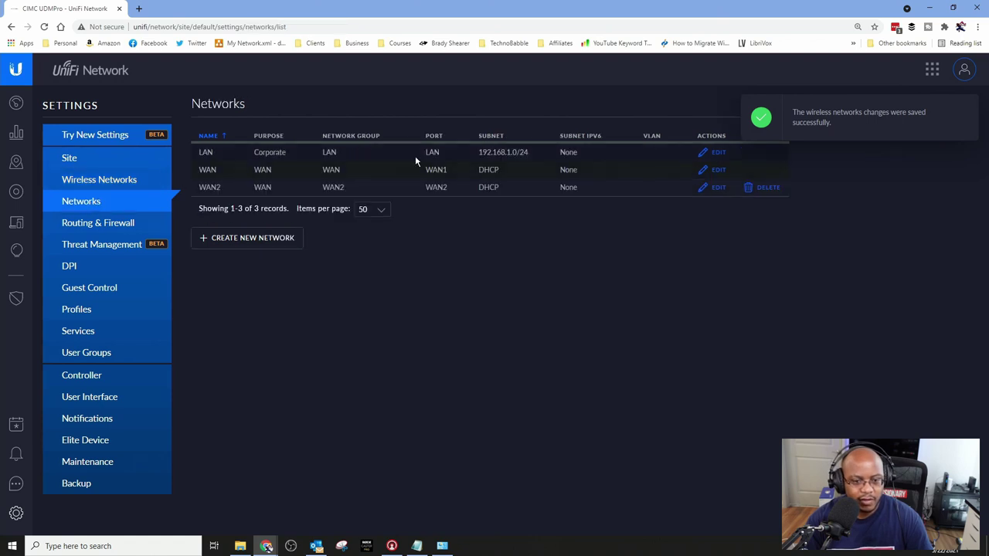
click(231, 239)
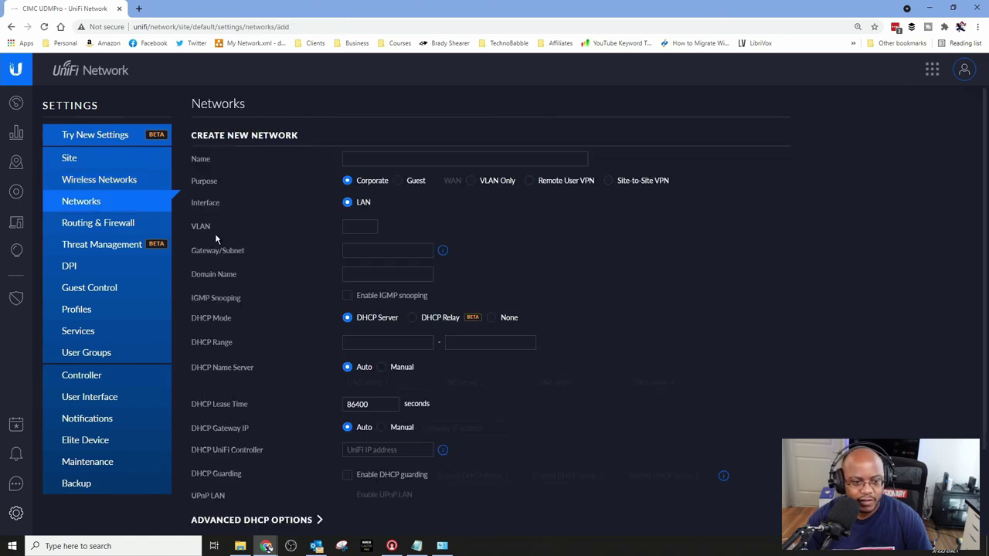
click(398, 182)
click(359, 160)
text(Guest)
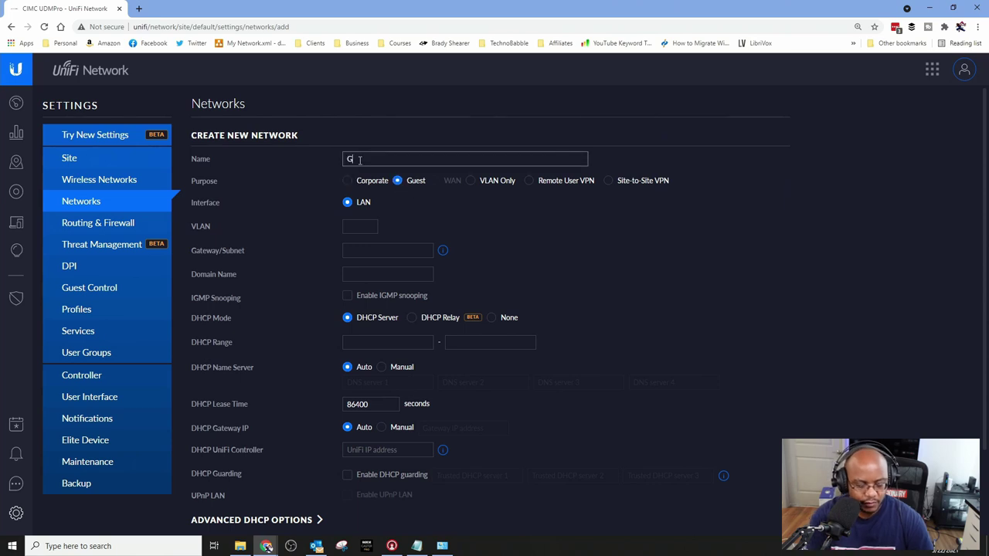
click(356, 226)
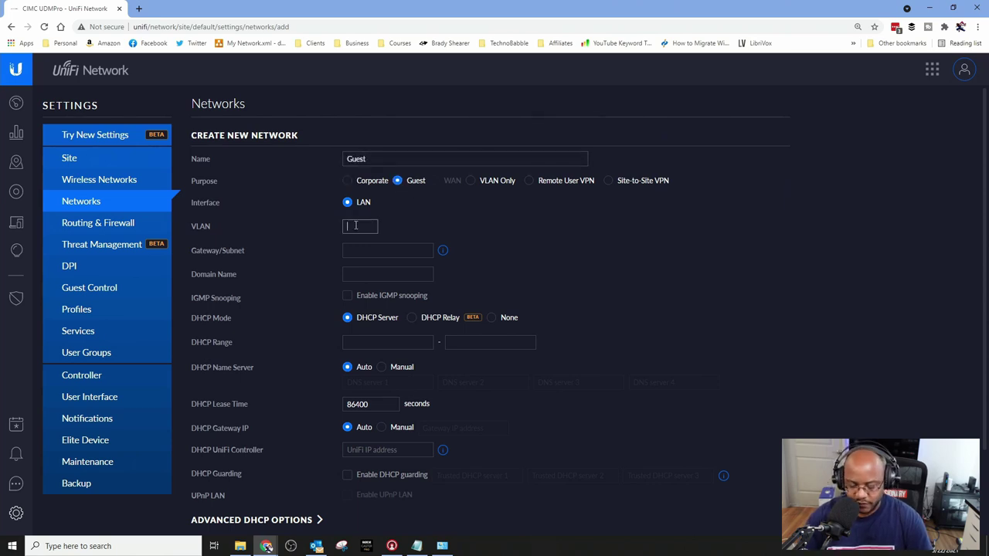
text(30)
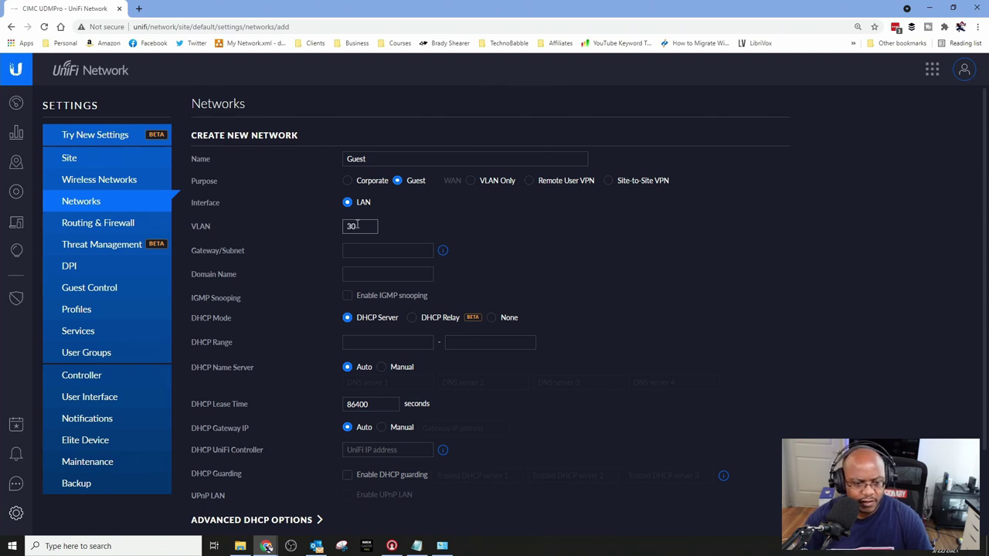
- Enter subnet 10.10.20.0/24, fill the DHCP range from it, and try saving
click(382, 249)
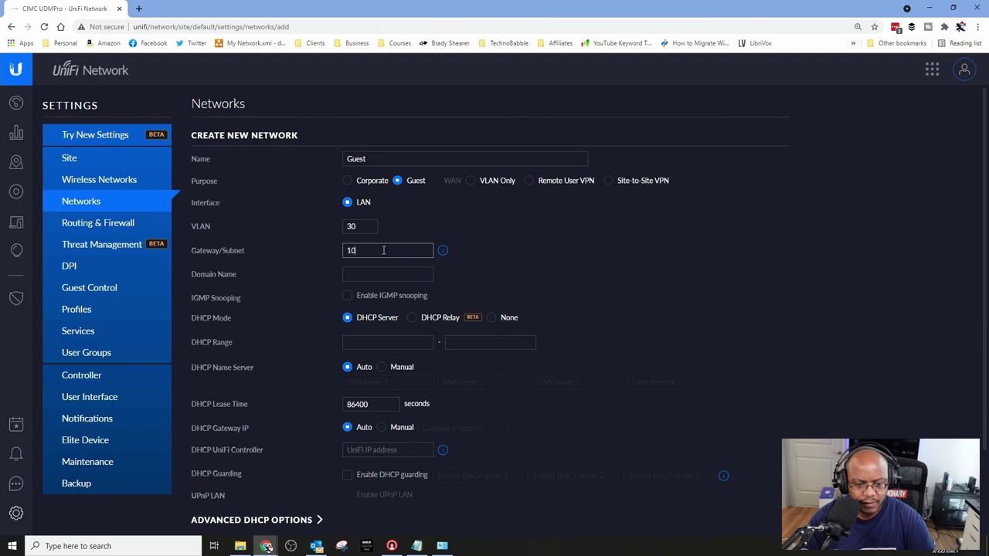
text(10)
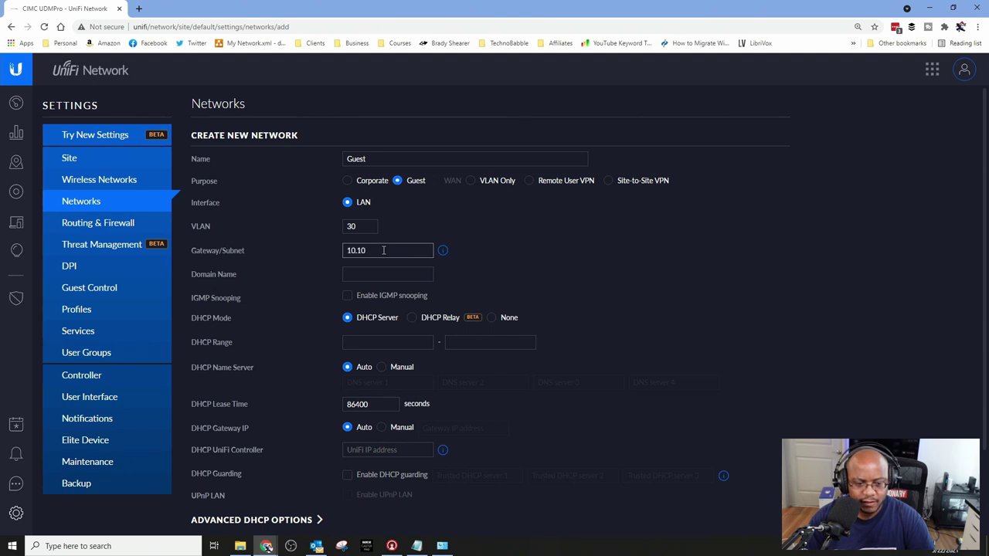
text(.20)
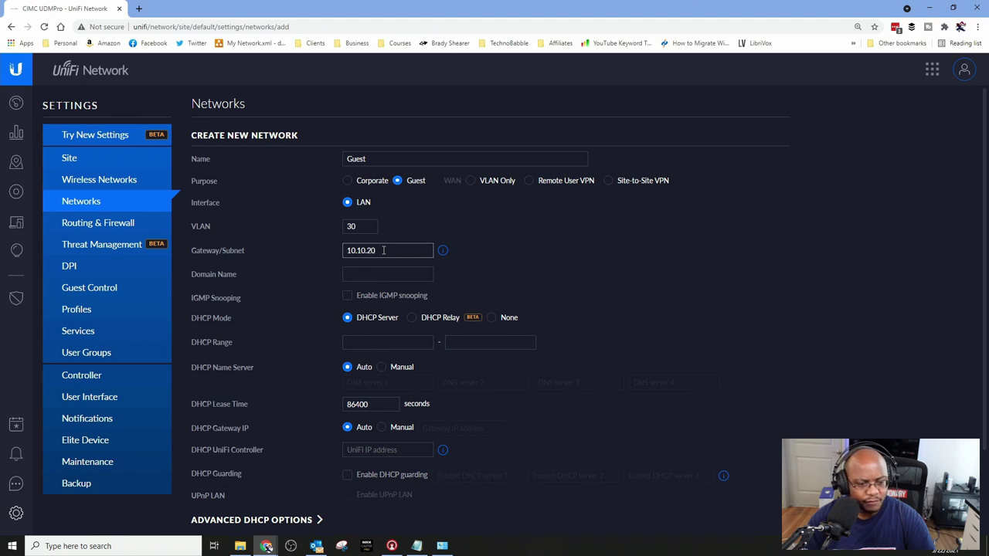
text(.)
text(0)
text(/24)
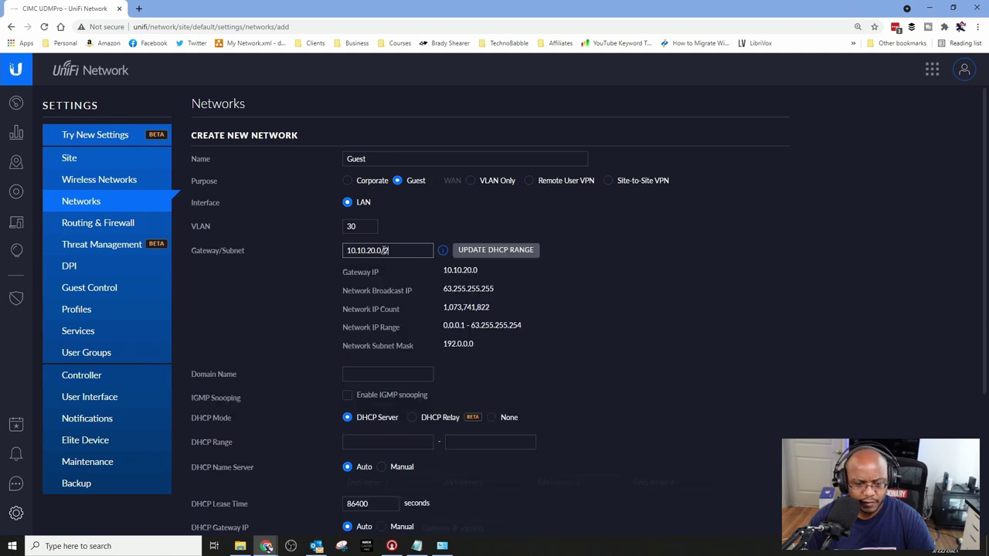
click(682, 322)
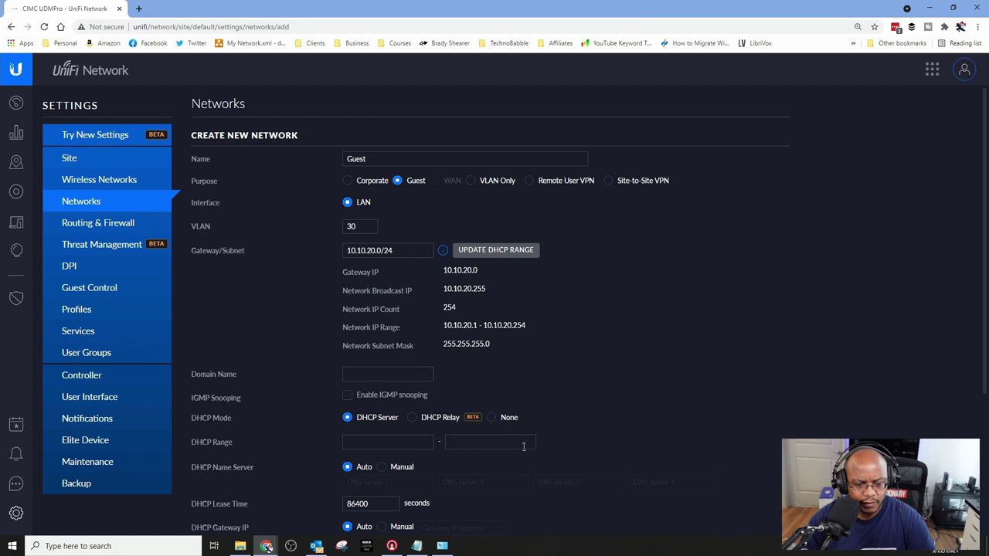
click(372, 441)
click(441, 458)
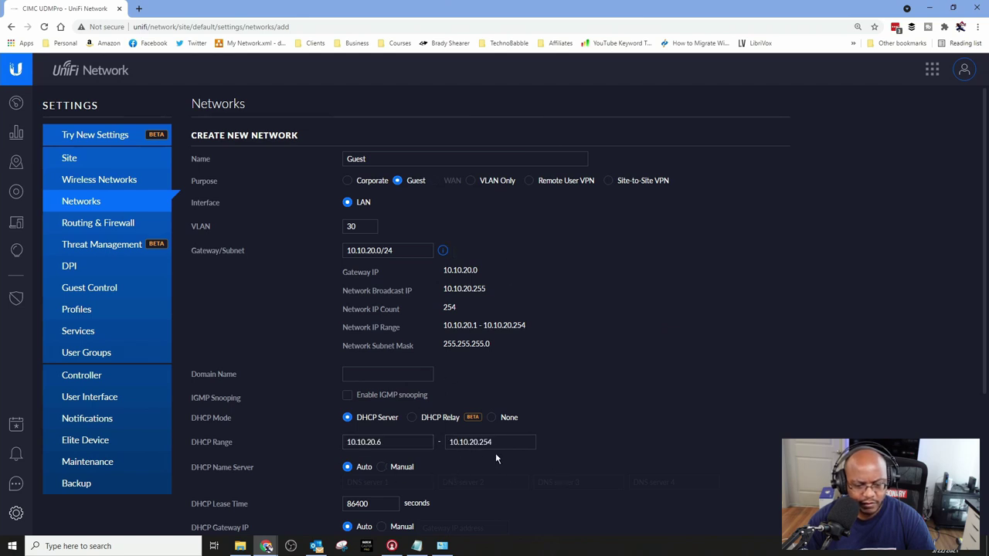
scroll(499, 458, down, 2)
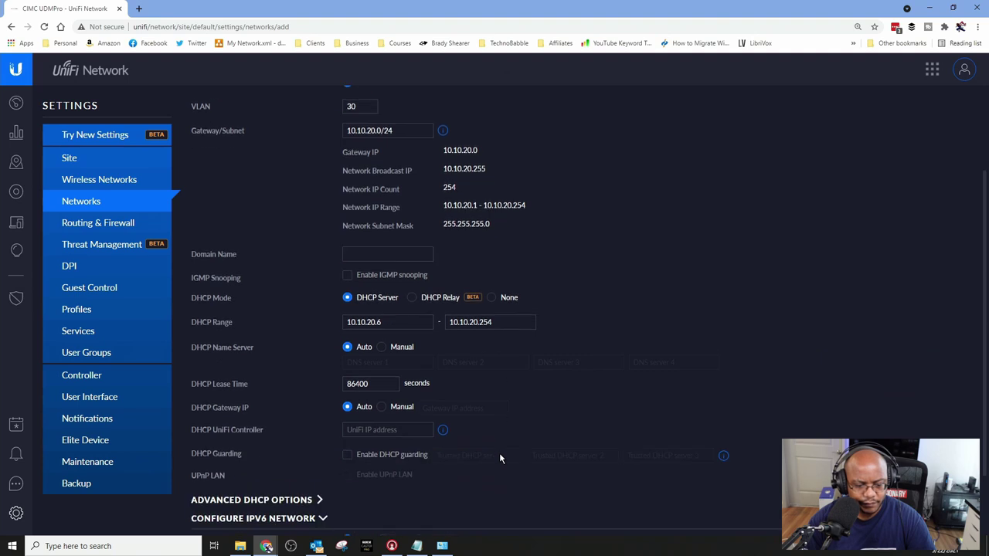
scroll(500, 458, down, 1)
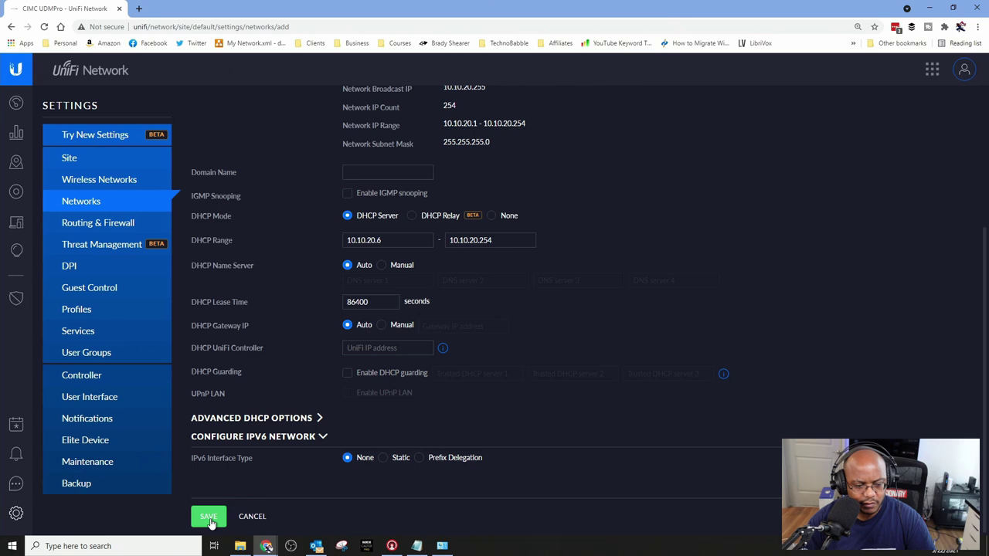
click(208, 518)
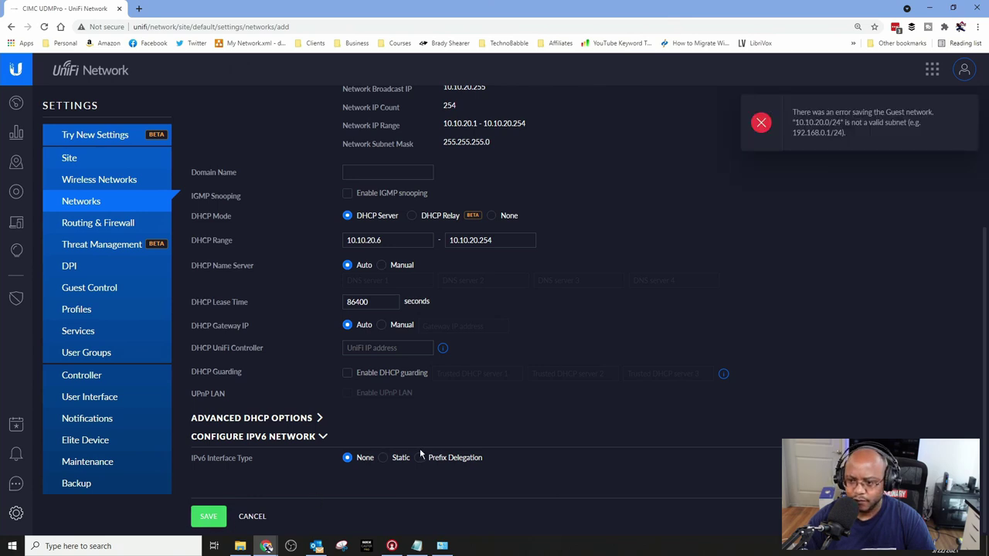
- Correct the gateway to 10.10.20.1/24 and save the Guest network
scroll(420, 449, up, 3)
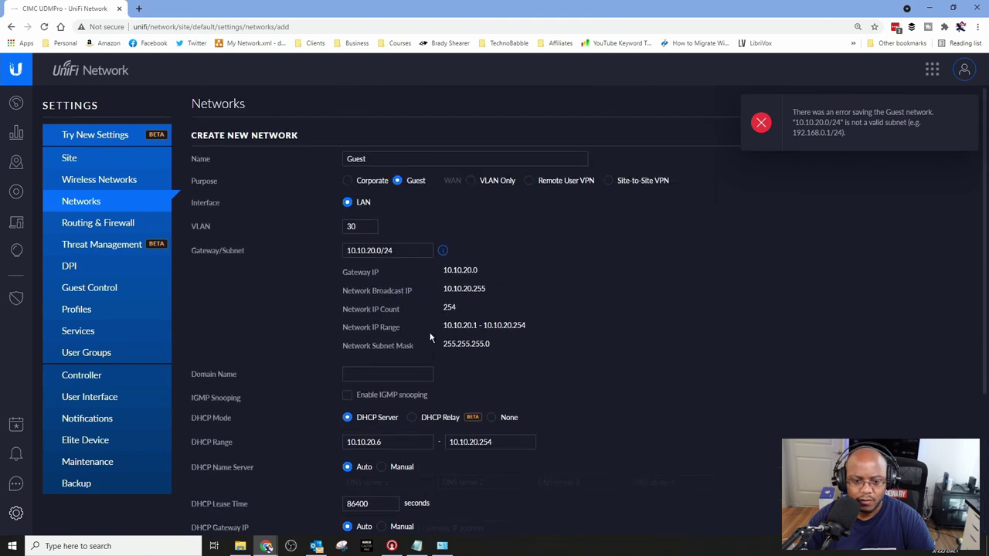
click(380, 249)
key(BackSpace)
text(1)
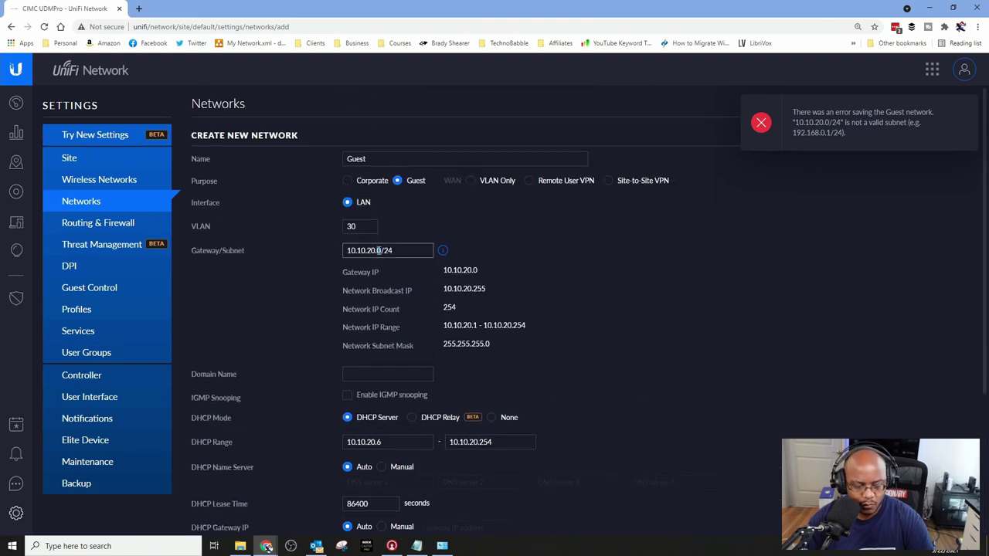
scroll(495, 411, down, 3)
click(209, 516)
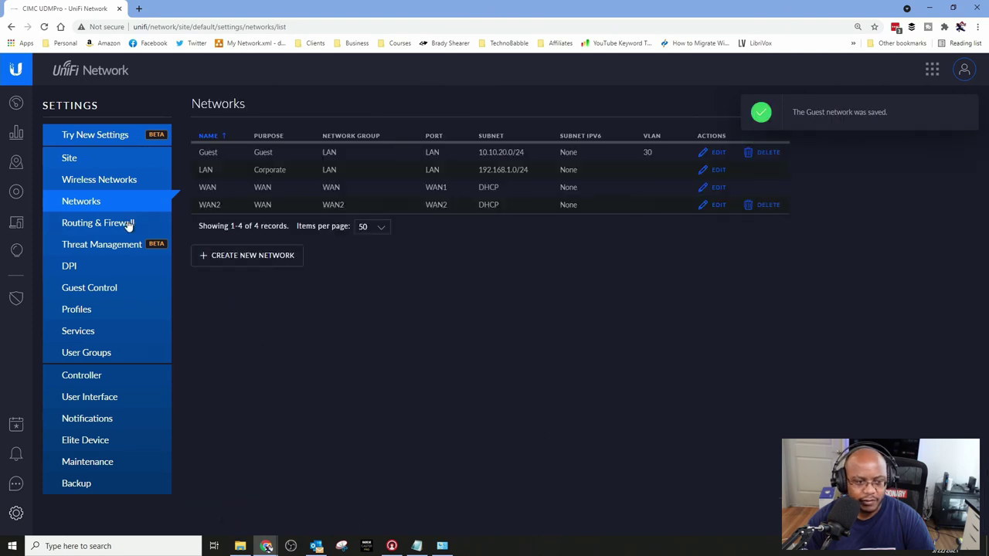
click(93, 180)
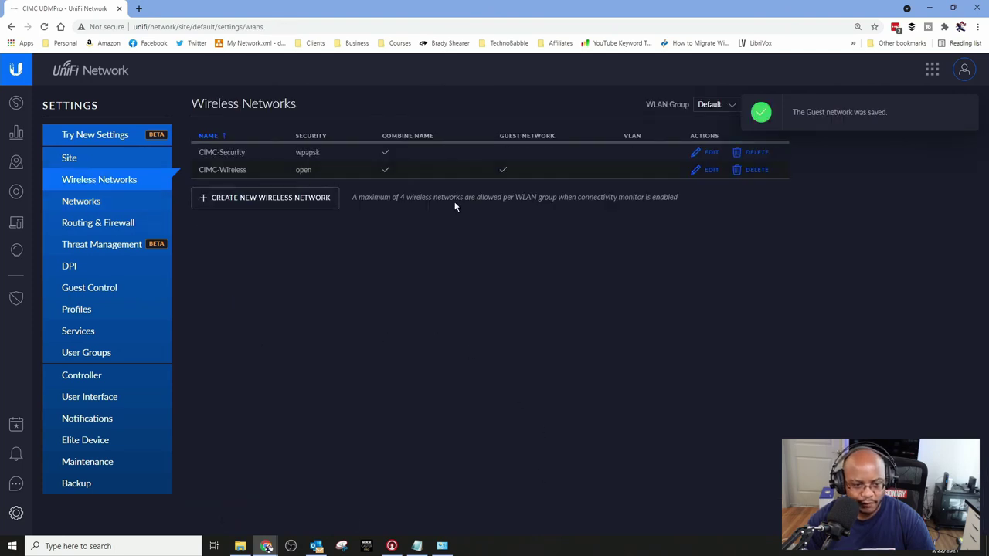
- Tag the CIMC-Wireless Wi-Fi network with VLAN 30 and apply the change
click(709, 170)
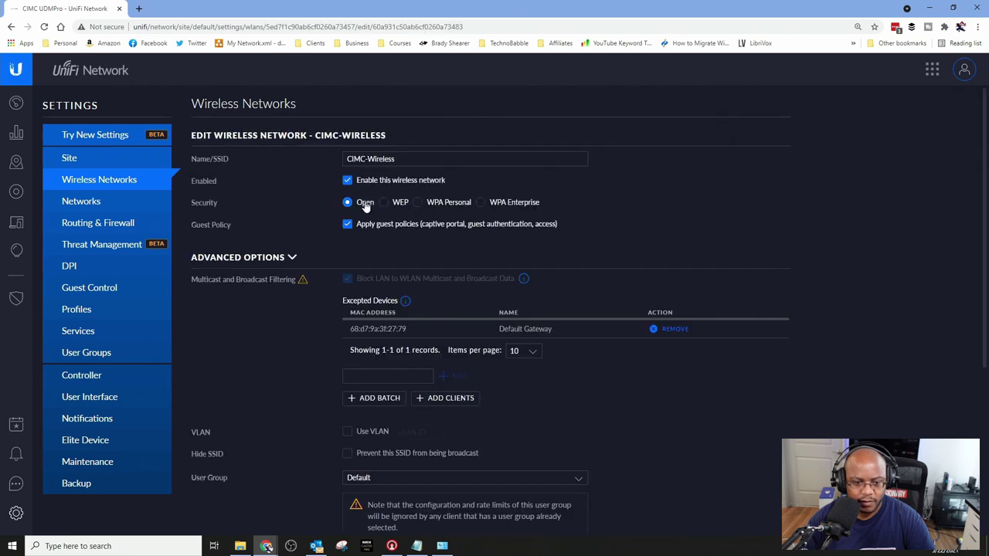
click(377, 435)
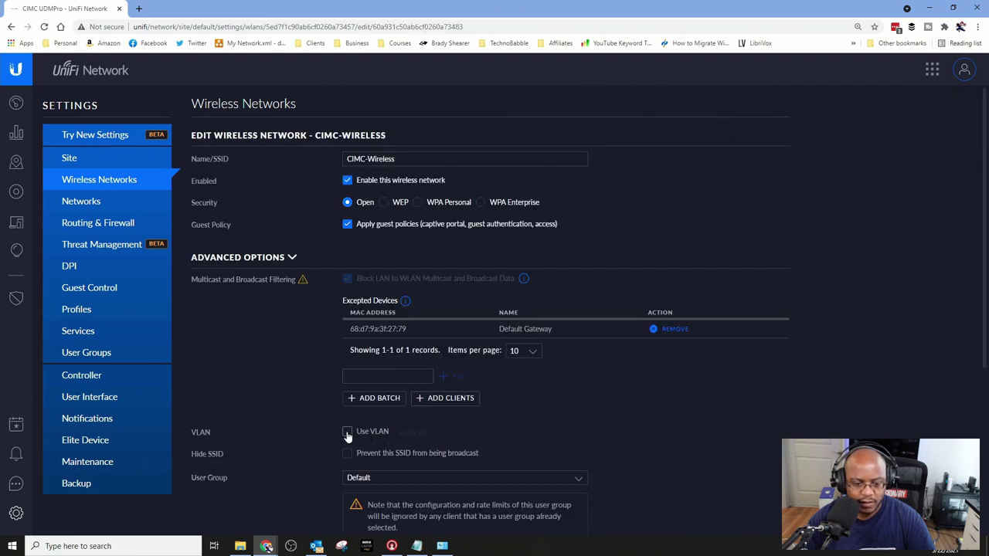
text(30)
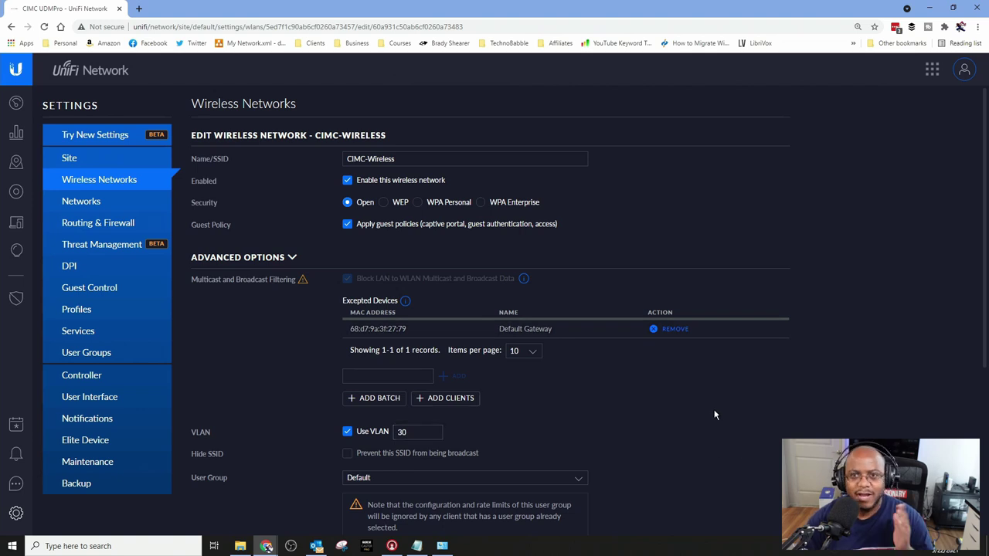
scroll(519, 438, down, 3)
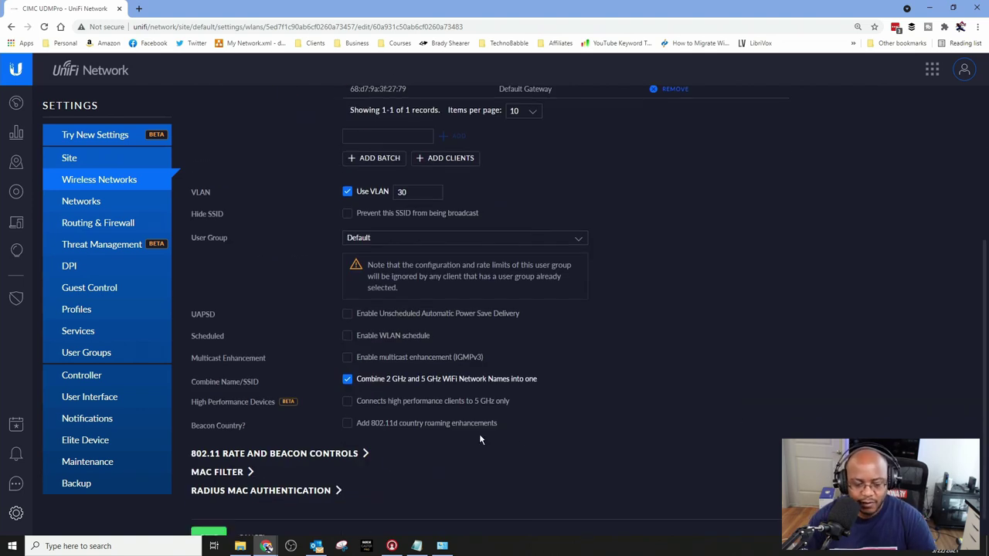
scroll(415, 463, down, 1)
click(210, 520)
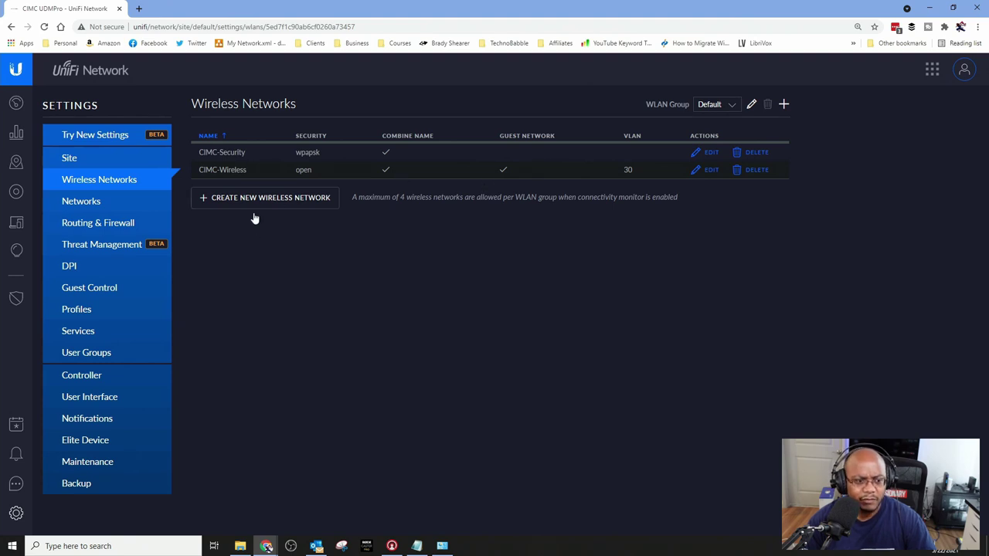
- Start another wired network named 'Security Cameras'
click(82, 201)
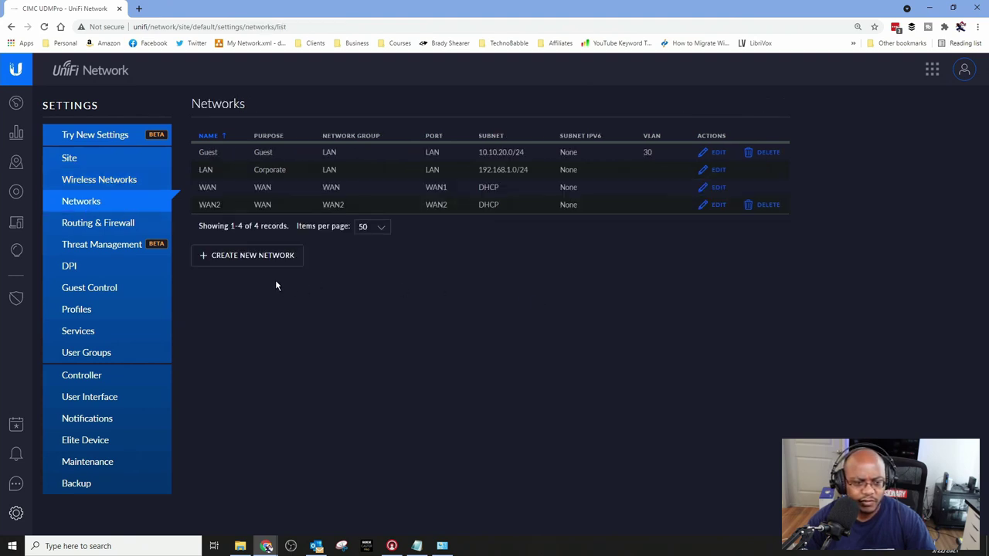
click(249, 256)
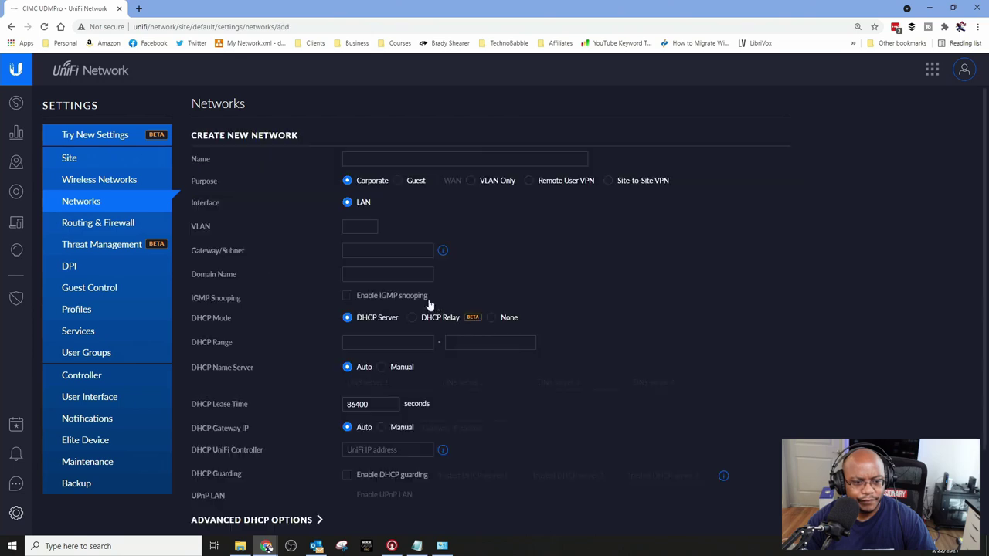
click(379, 160)
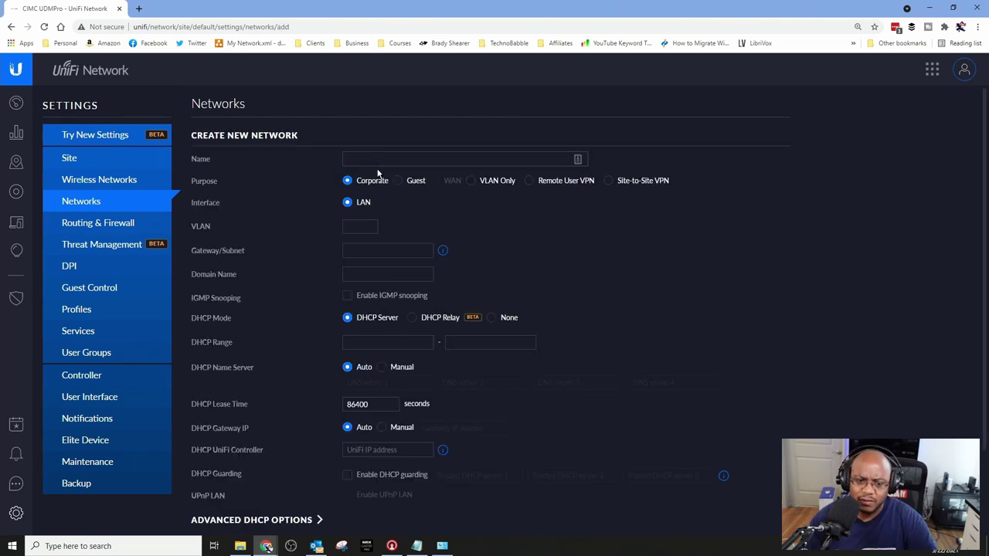
text(Security C)
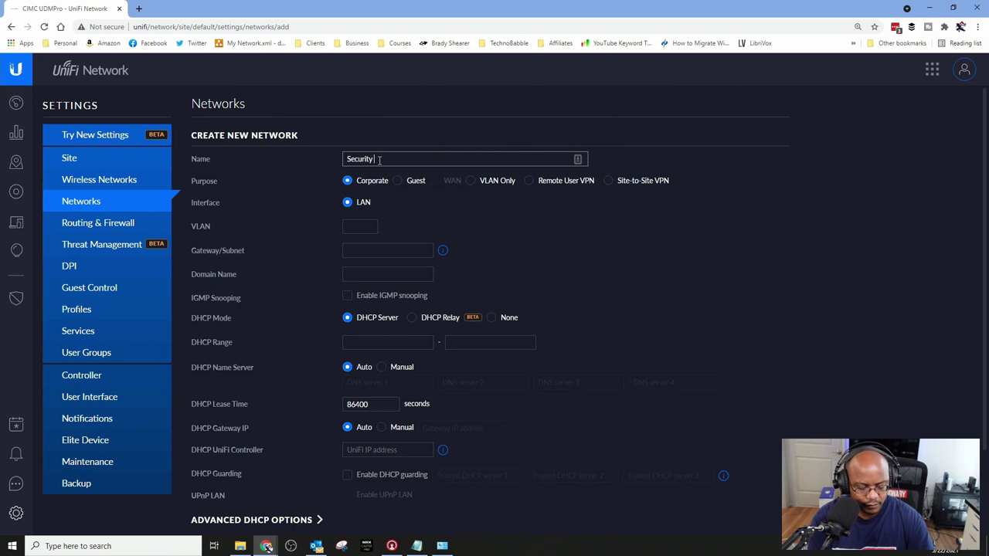
text(ameras)
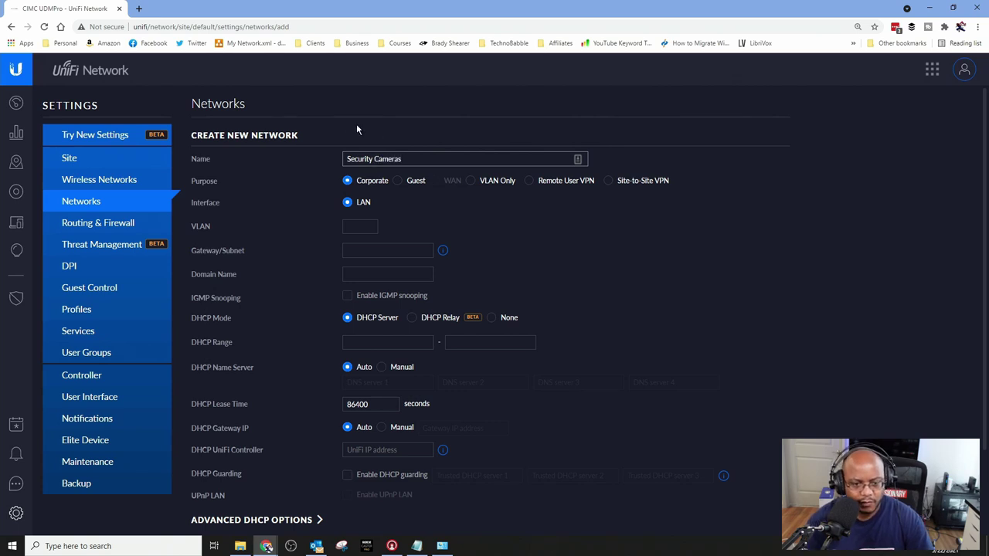
- Give it VLAN 70 and gateway 192.168.100.1/24 with an auto-filled DHCP range, then save
click(363, 225)
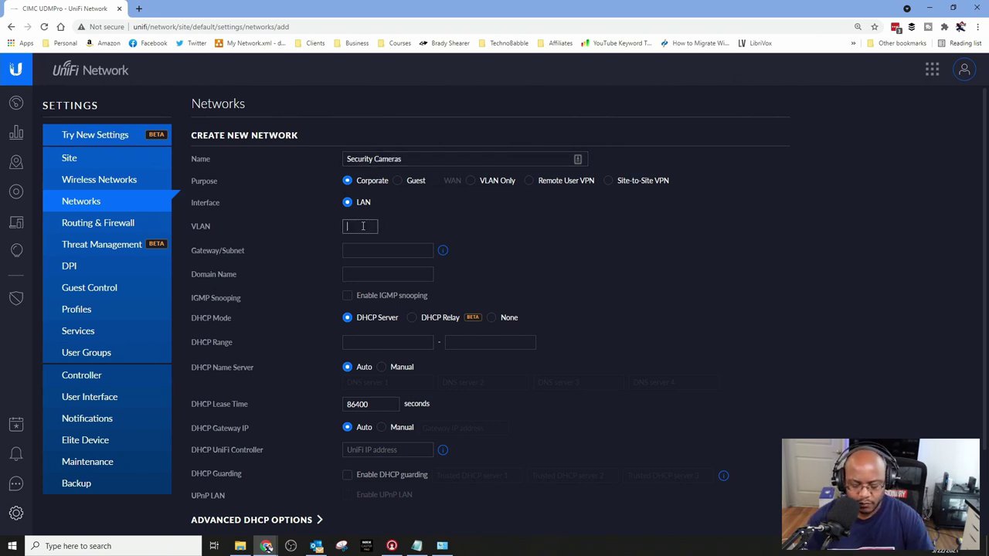
text(70)
click(377, 250)
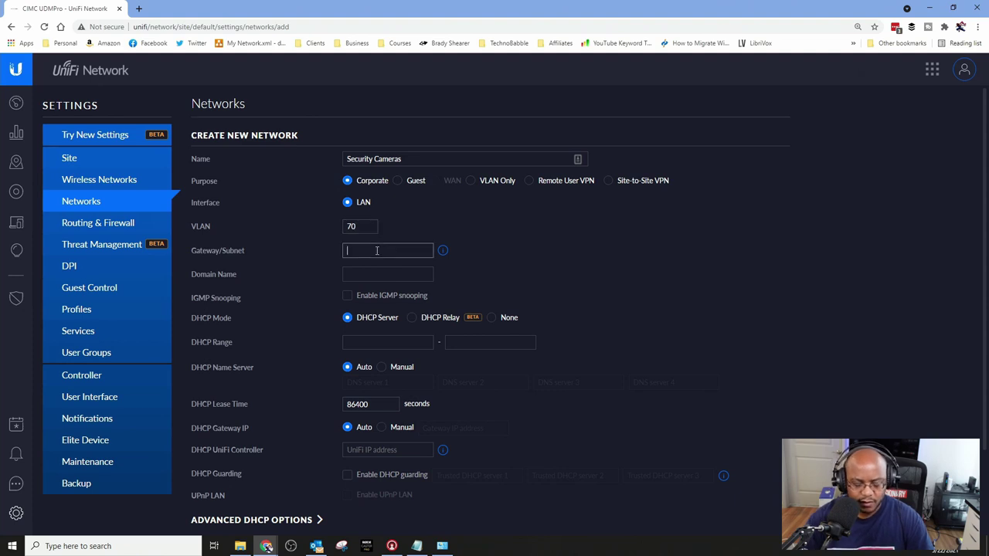
text(192.168.10)
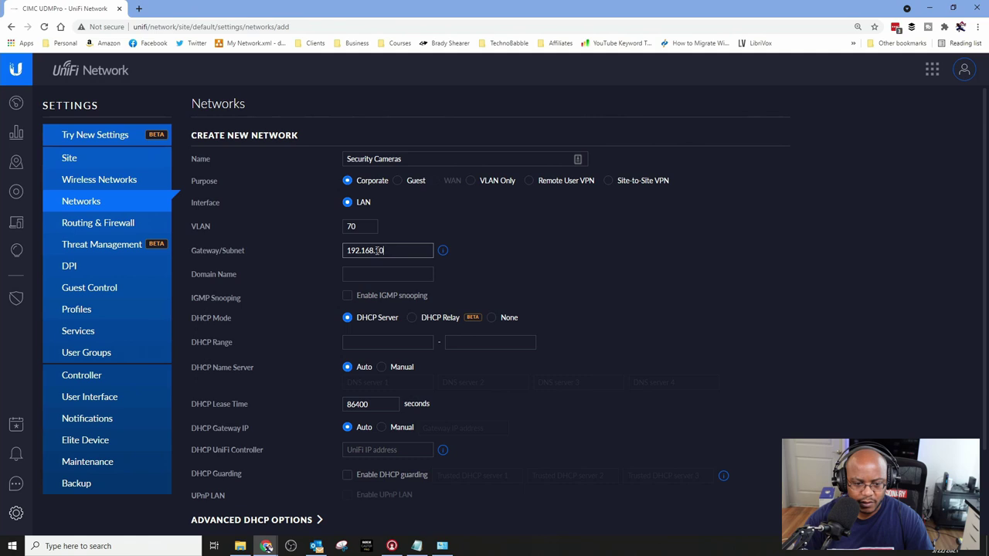
text(0.1/24)
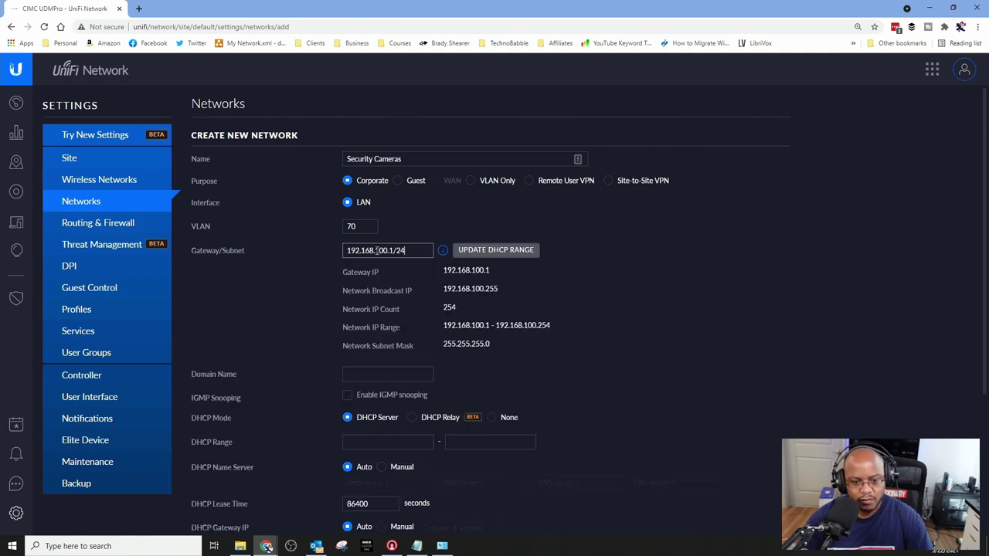
click(507, 255)
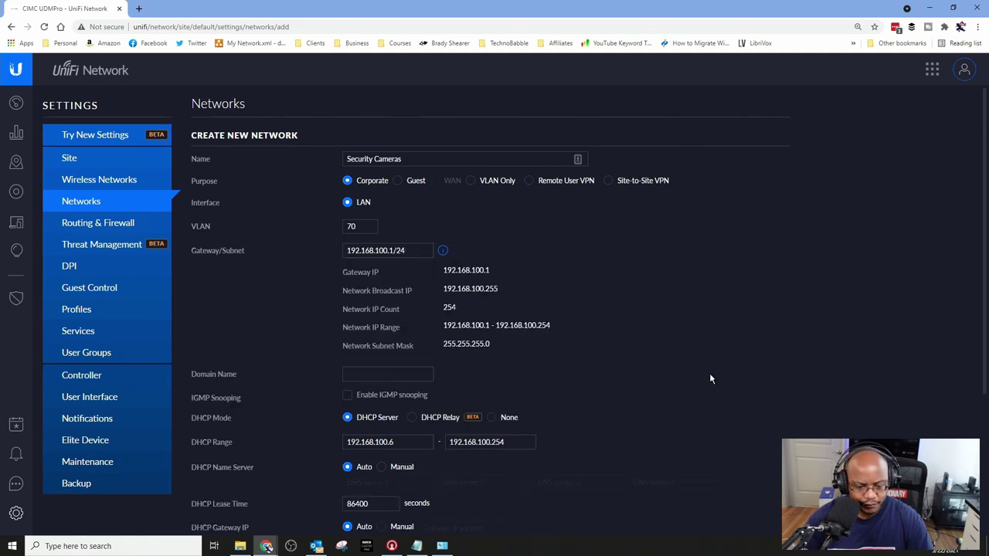
scroll(612, 402, down, 3)
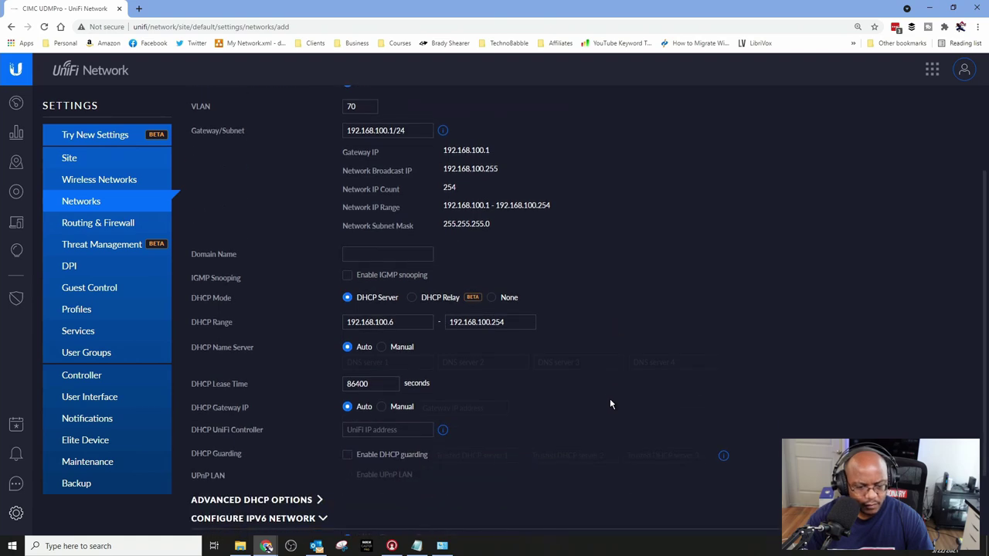
scroll(609, 404, down, 2)
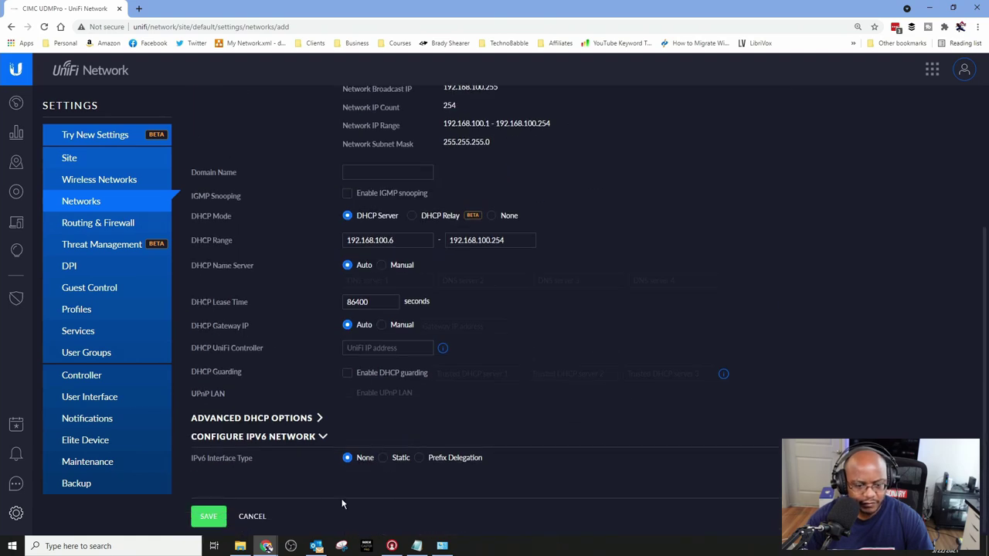
click(213, 518)
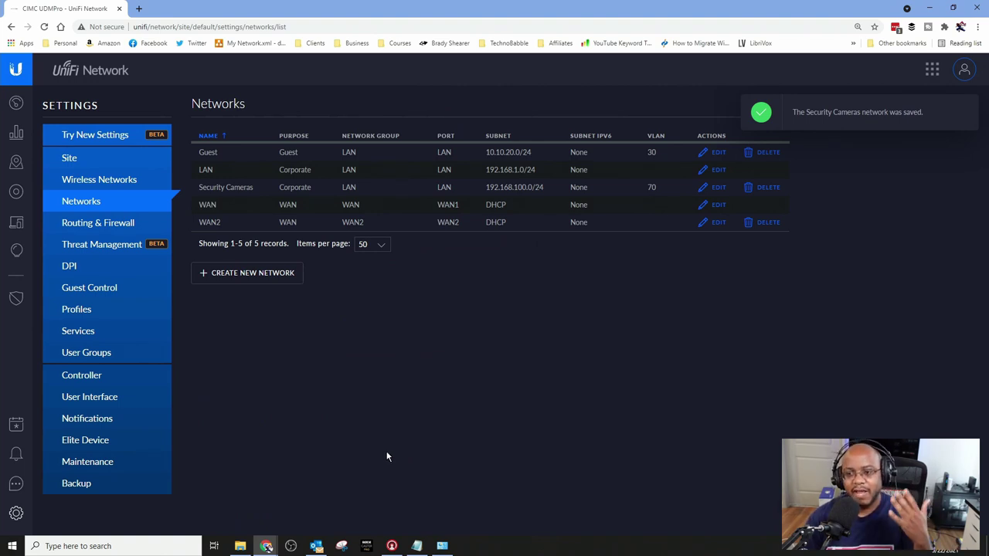
- Set Threat Management to IPS protection mode, apply it, and go to the DPI settings
click(93, 229)
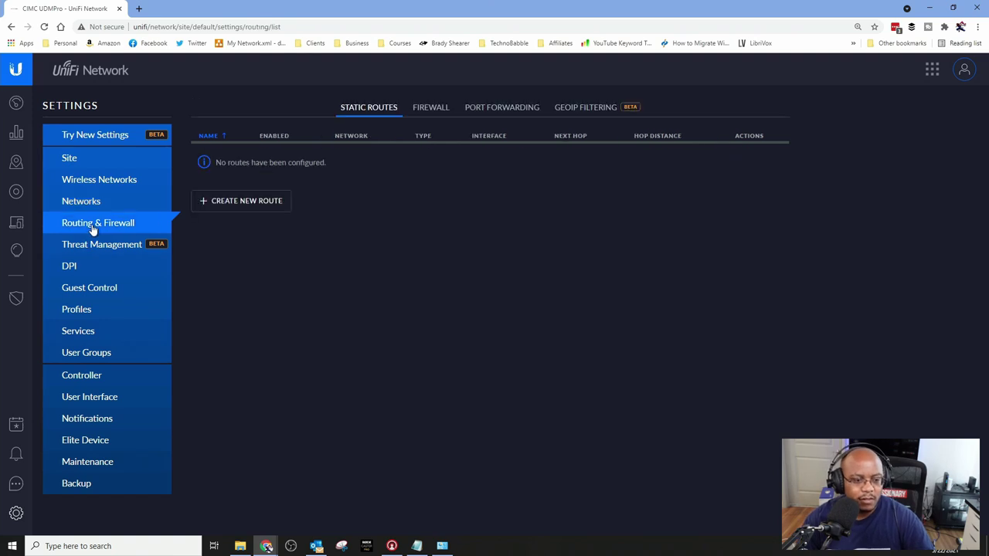
click(88, 249)
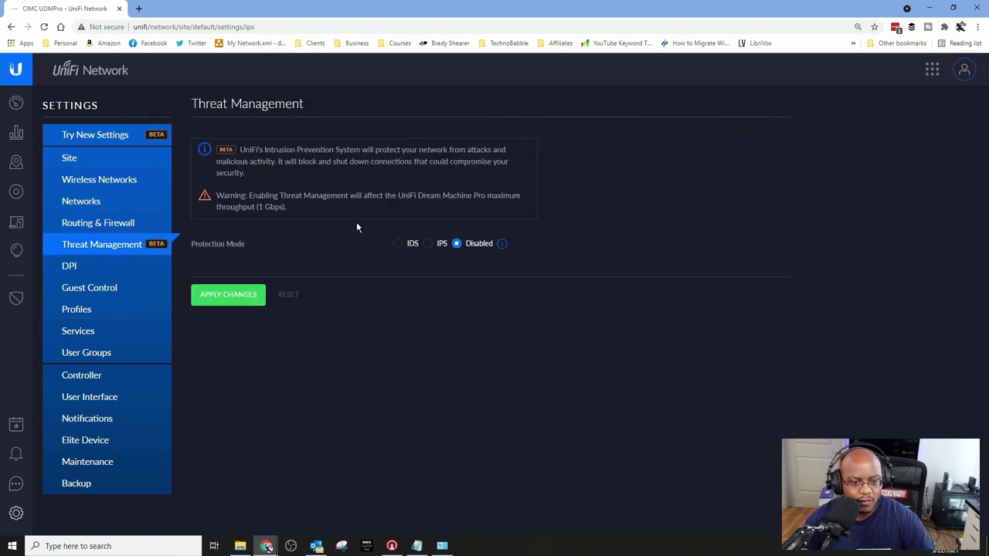
click(428, 244)
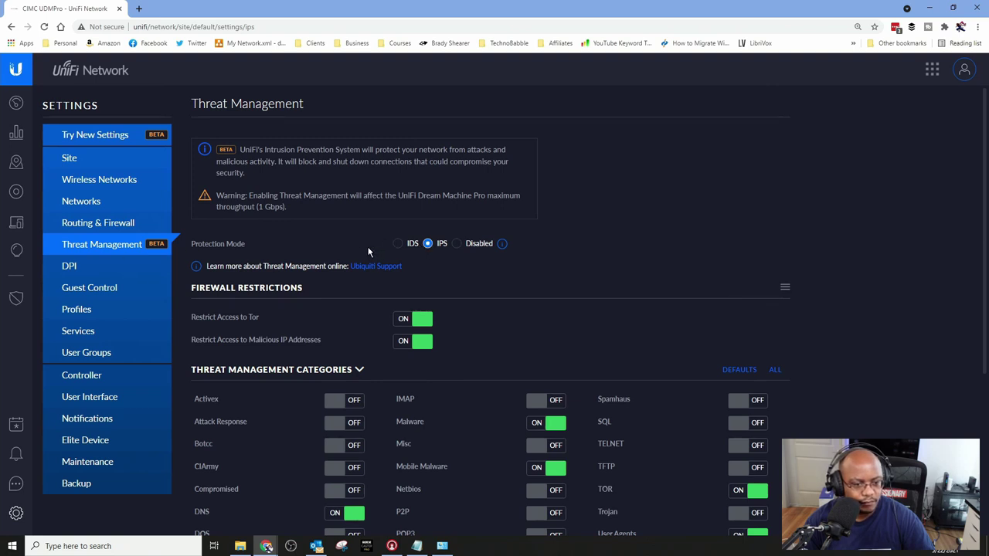
scroll(455, 329, down, 3)
click(241, 514)
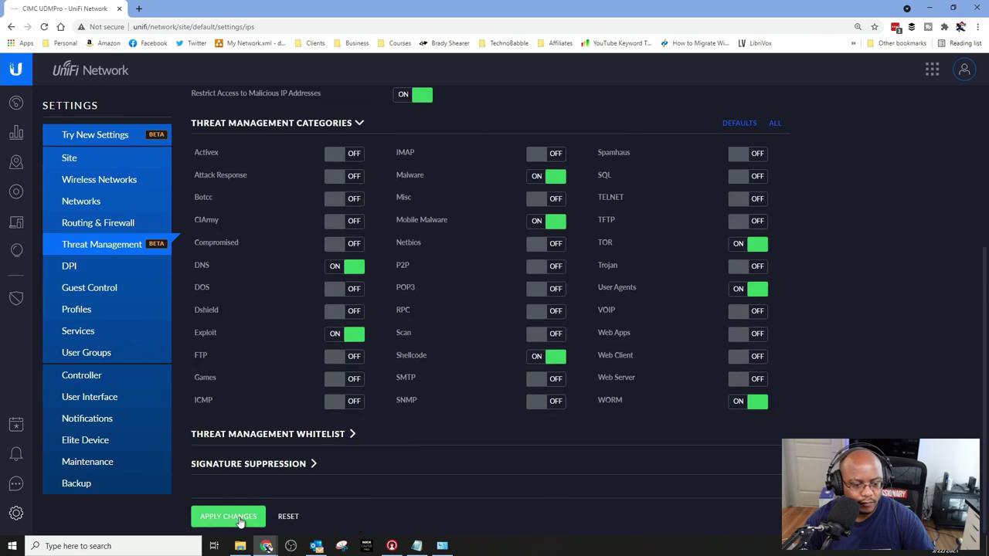
click(80, 269)
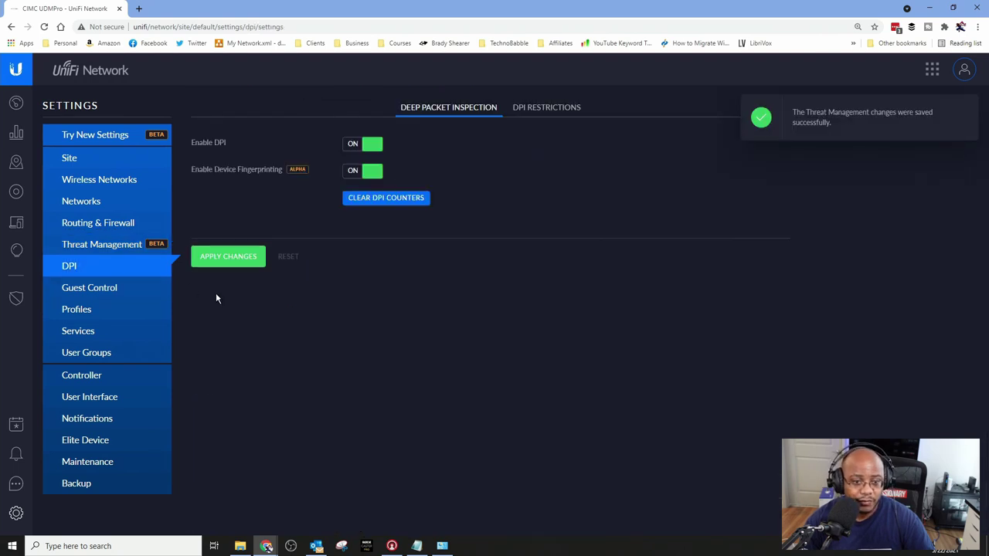
- Create a new user group named 'Guests' under User Groups settings
click(111, 289)
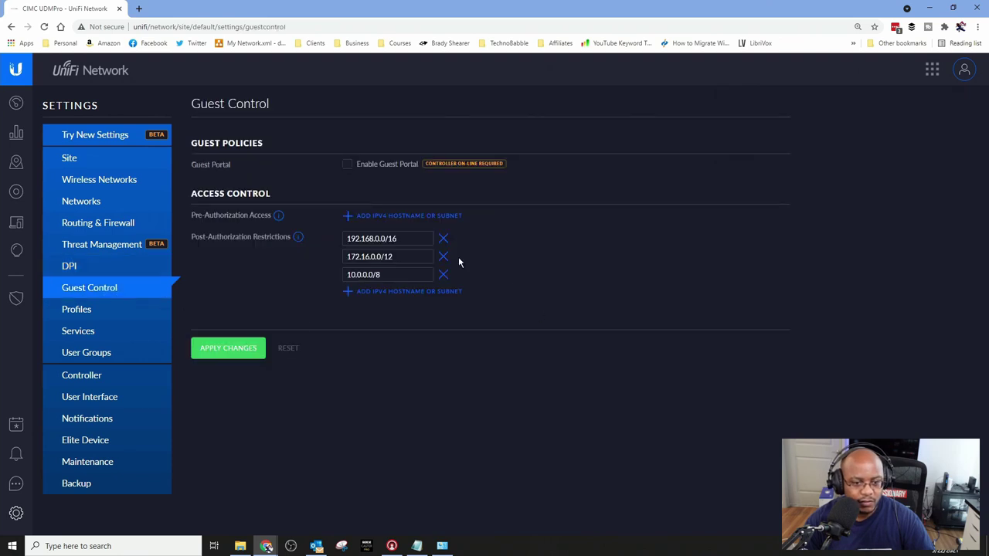
click(80, 313)
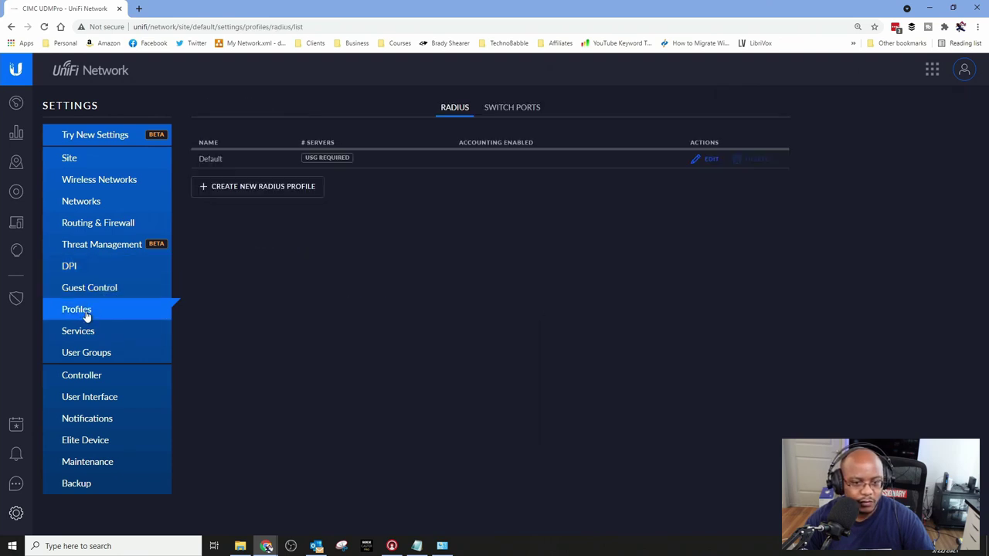
click(91, 333)
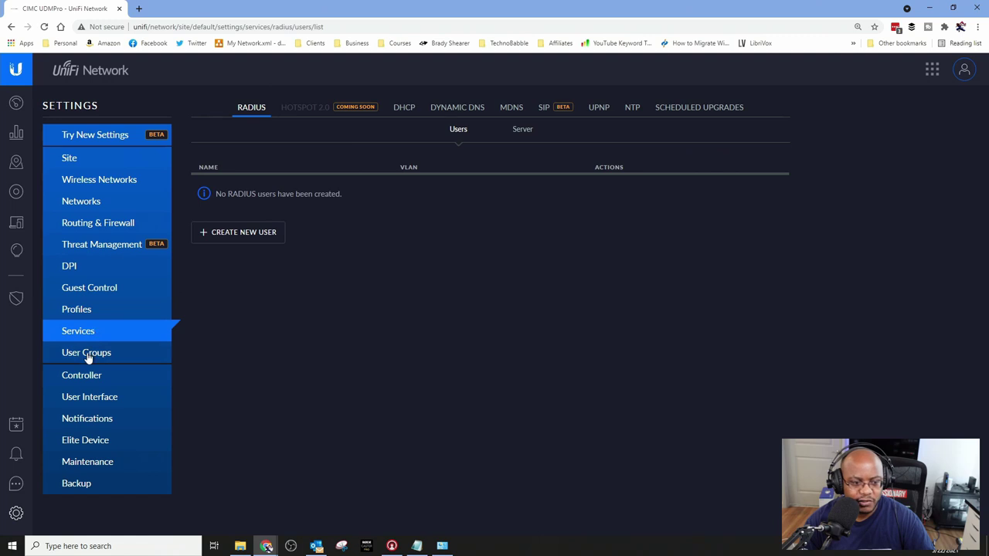
click(88, 356)
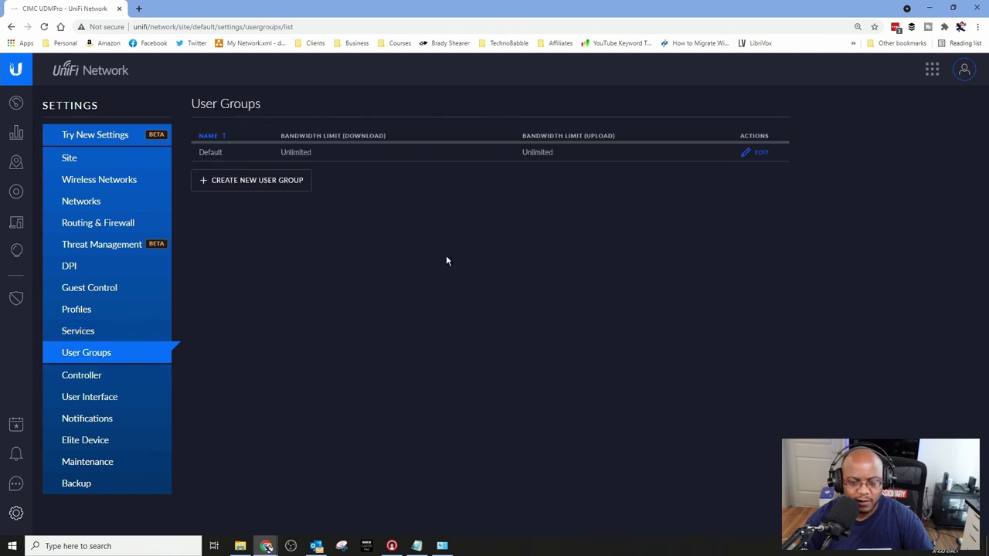
click(242, 186)
click(382, 159)
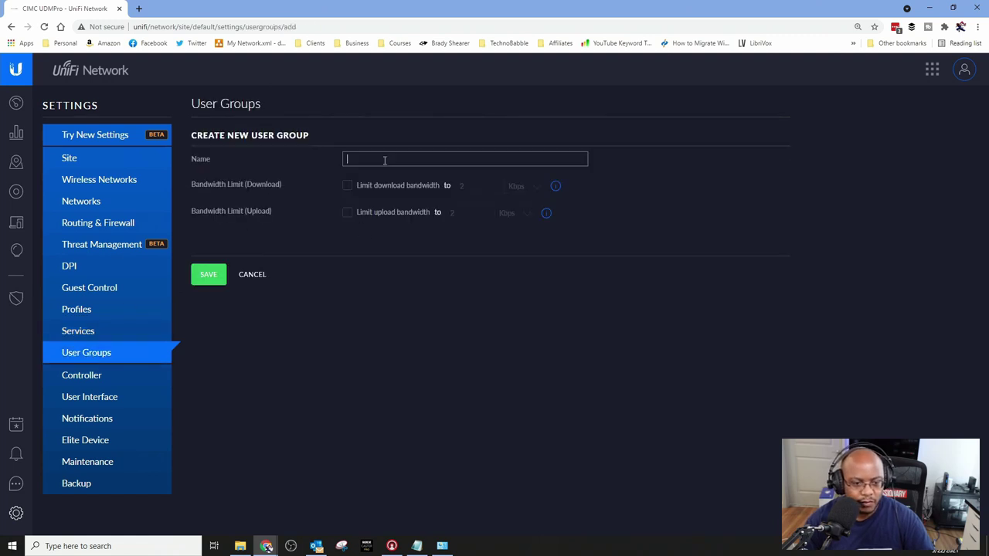
text(Guests)
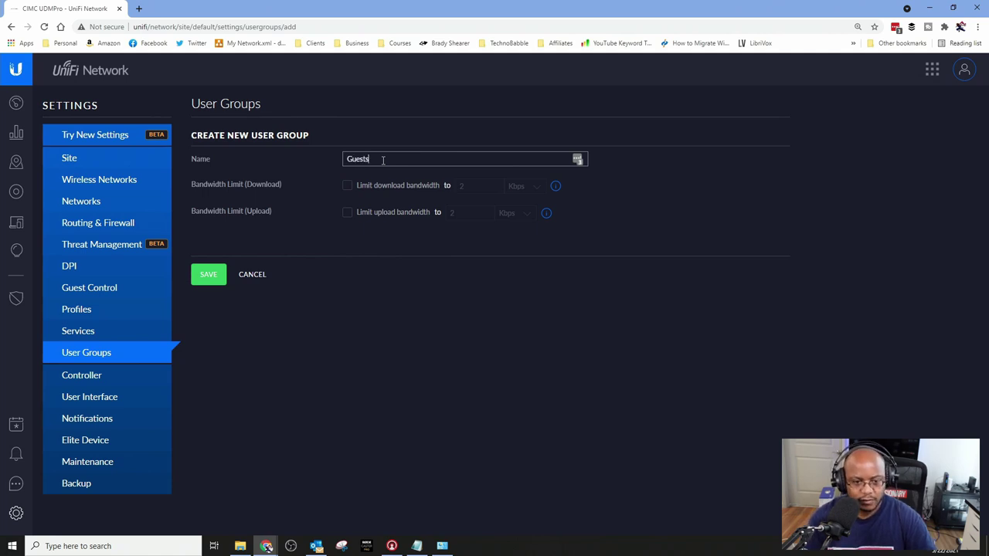
- Limit the Guests group to 2 Mbps download and 500 Kbps upload, and save it
click(348, 186)
click(347, 213)
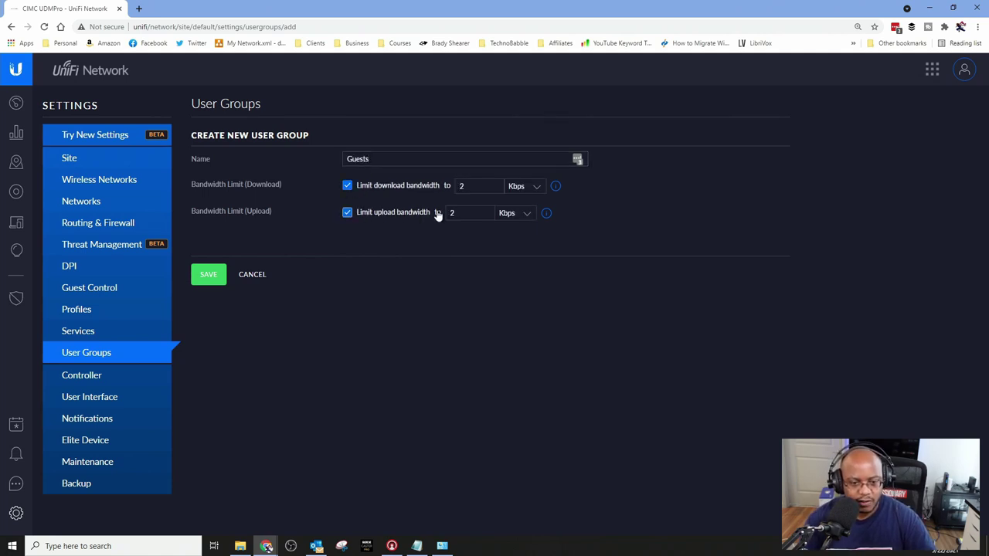
click(527, 219)
click(509, 235)
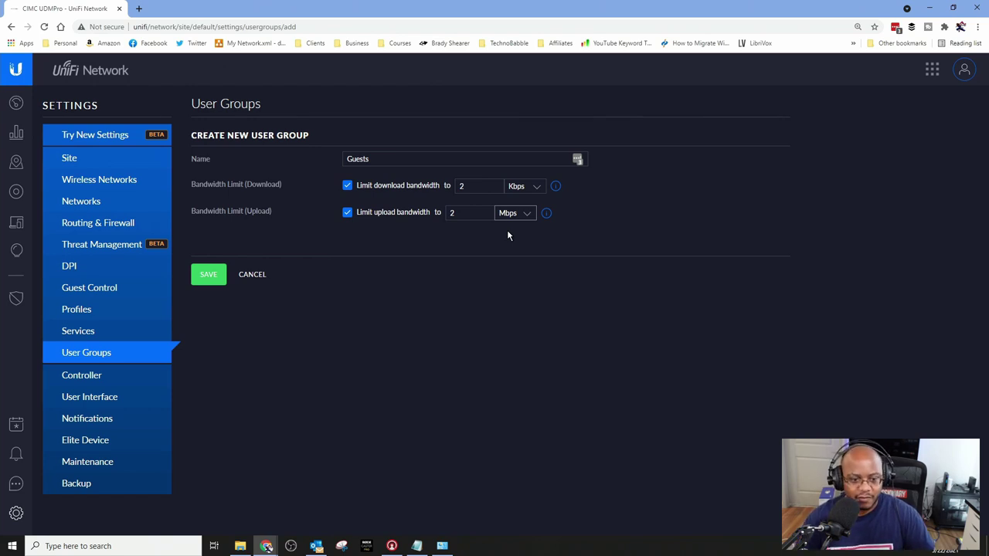
double_click(477, 188)
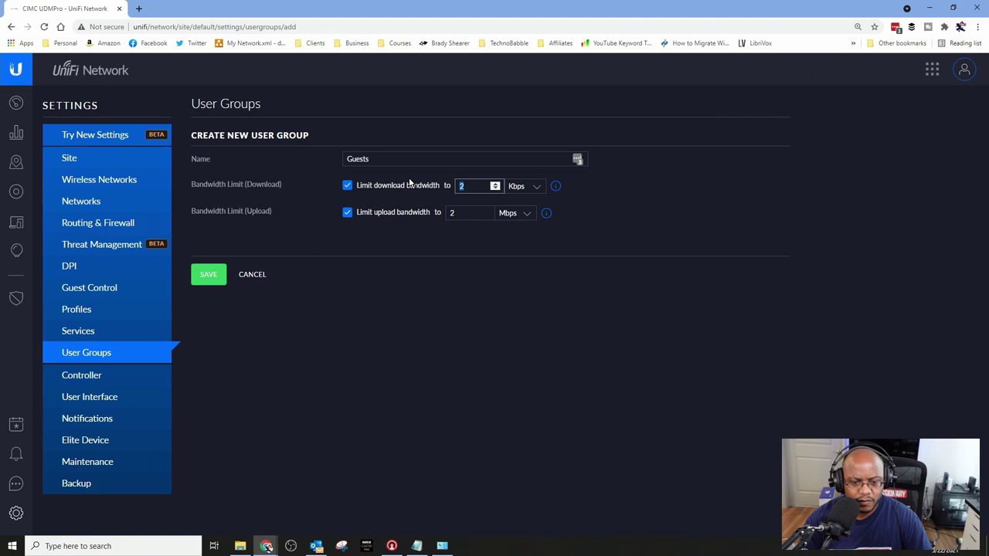
click(536, 186)
click(519, 207)
double_click(468, 210)
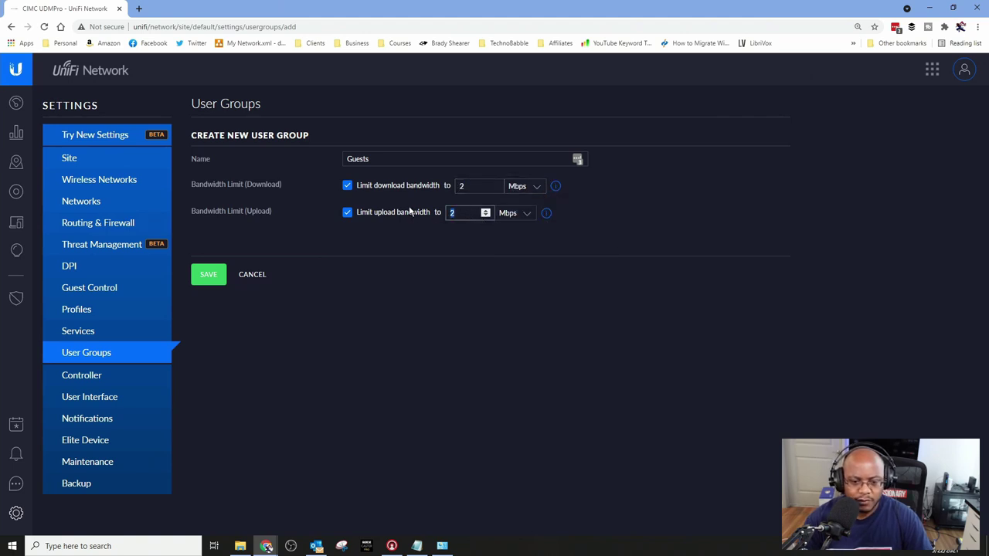
click(526, 213)
click(517, 225)
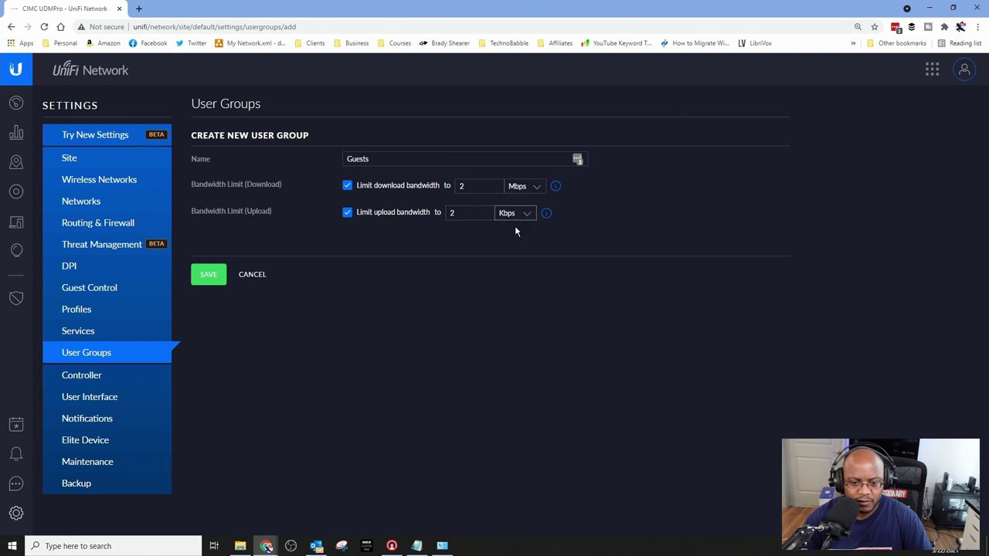
text(500)
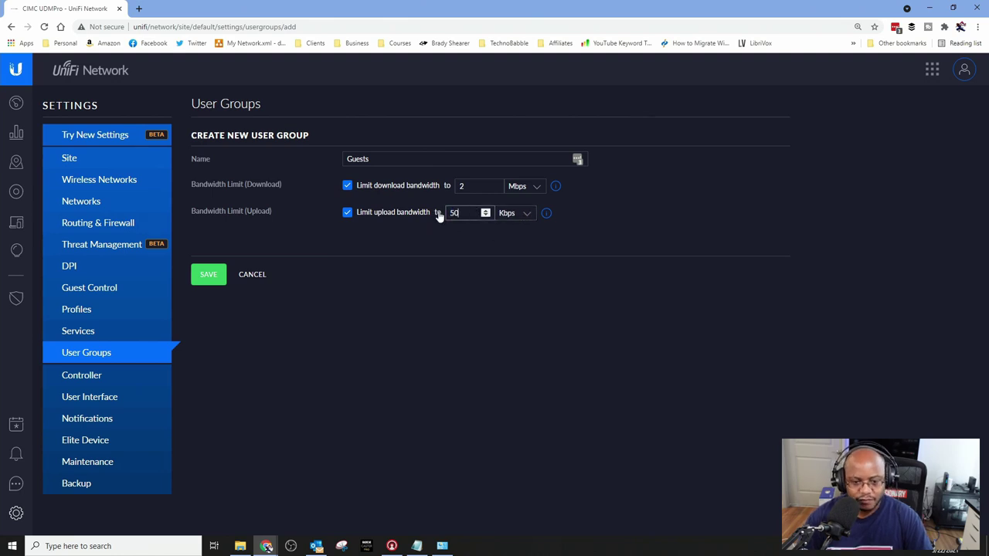
click(213, 278)
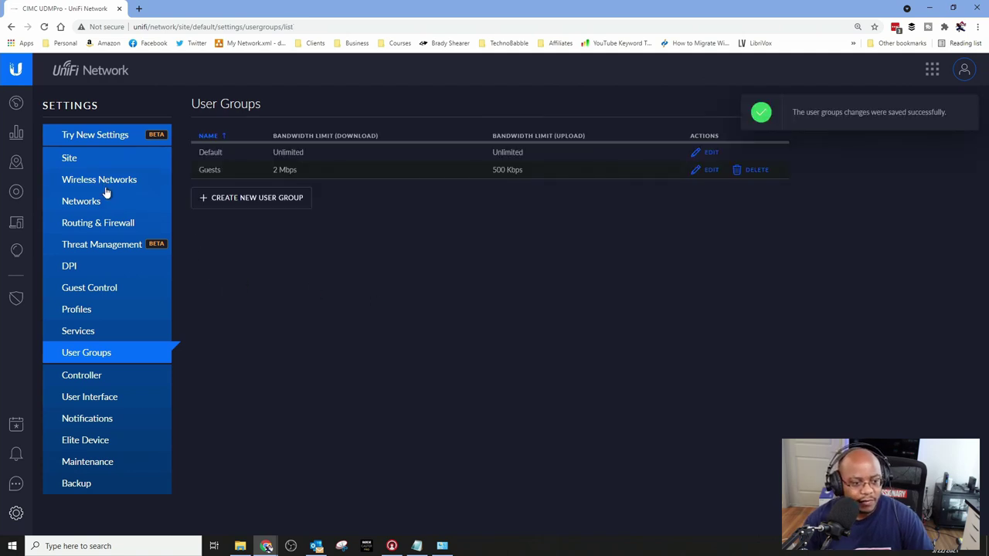
- Inspect the Guest network's Advanced DHCP Options and IPv6 settings, then go to Wireless Networks
click(87, 204)
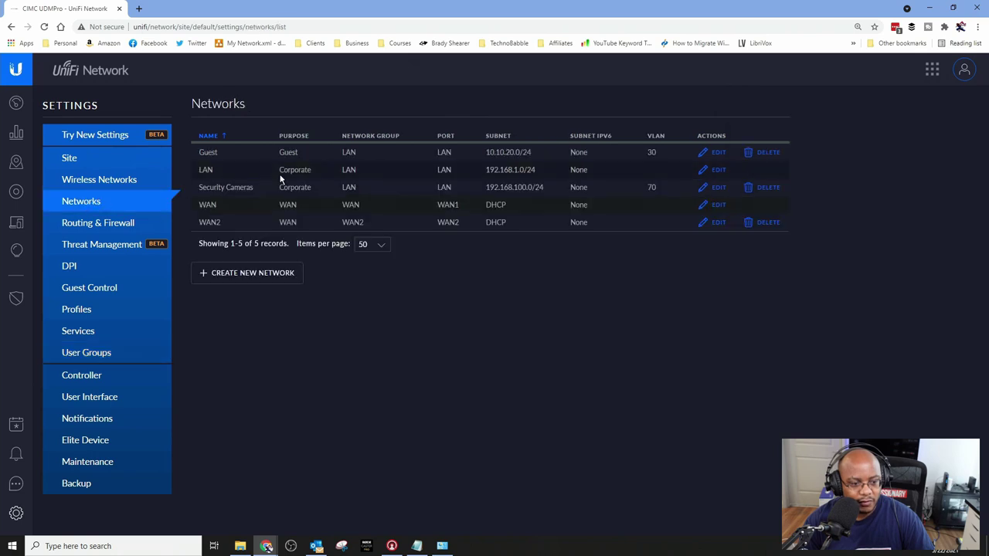
click(715, 153)
scroll(675, 304, down, 3)
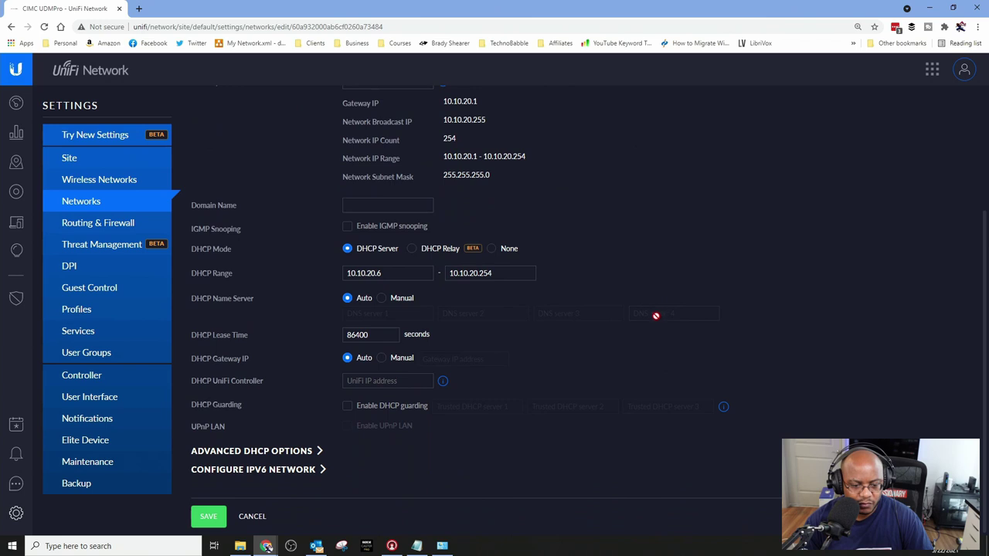
click(268, 454)
scroll(353, 451, down, 2)
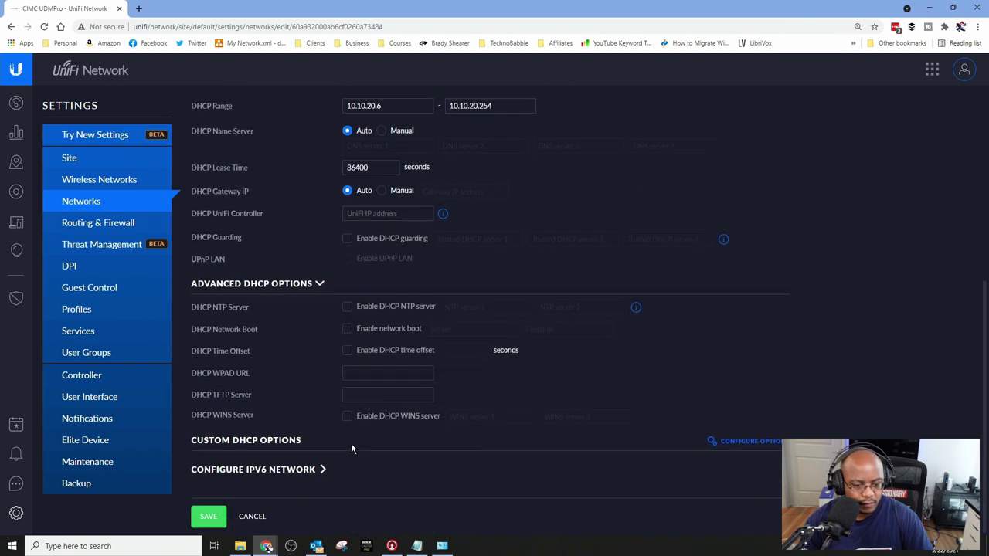
click(265, 469)
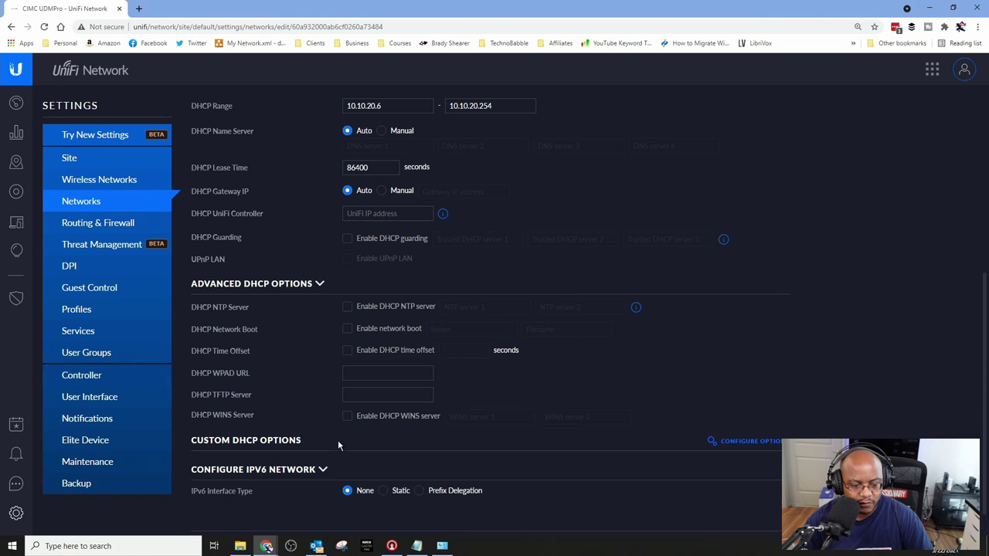
click(114, 186)
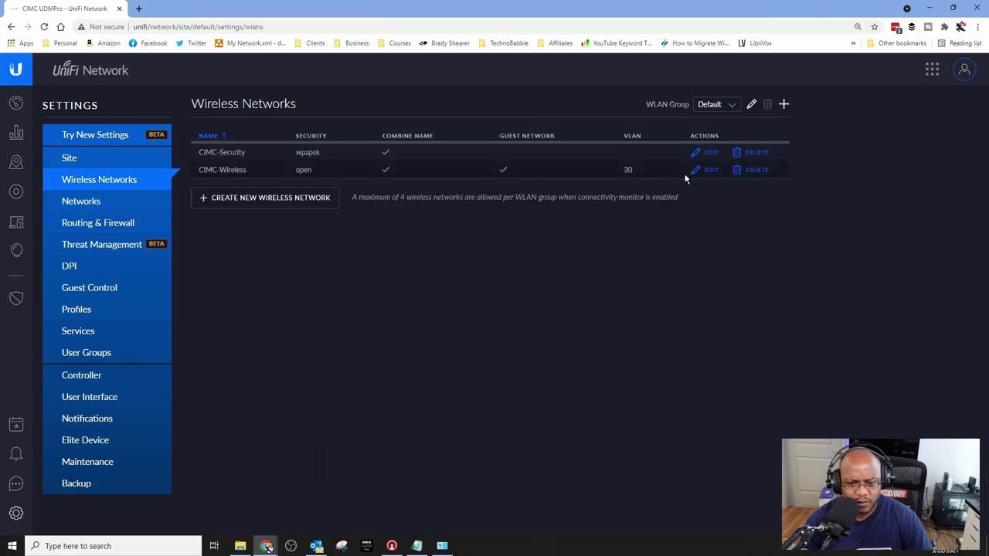
- Assign the Guests user group to the CIMC-Wireless network
click(709, 170)
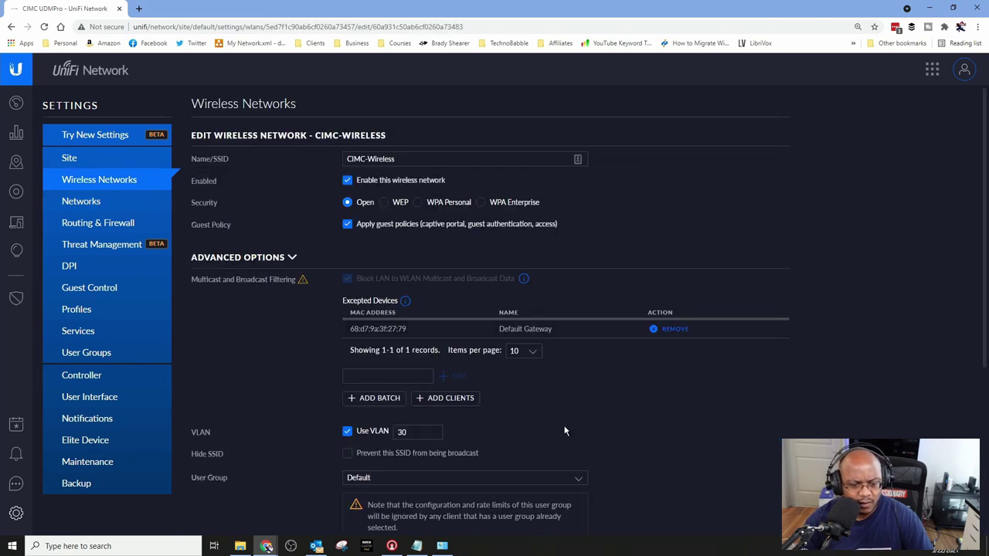
scroll(565, 431, down, 2)
click(455, 360)
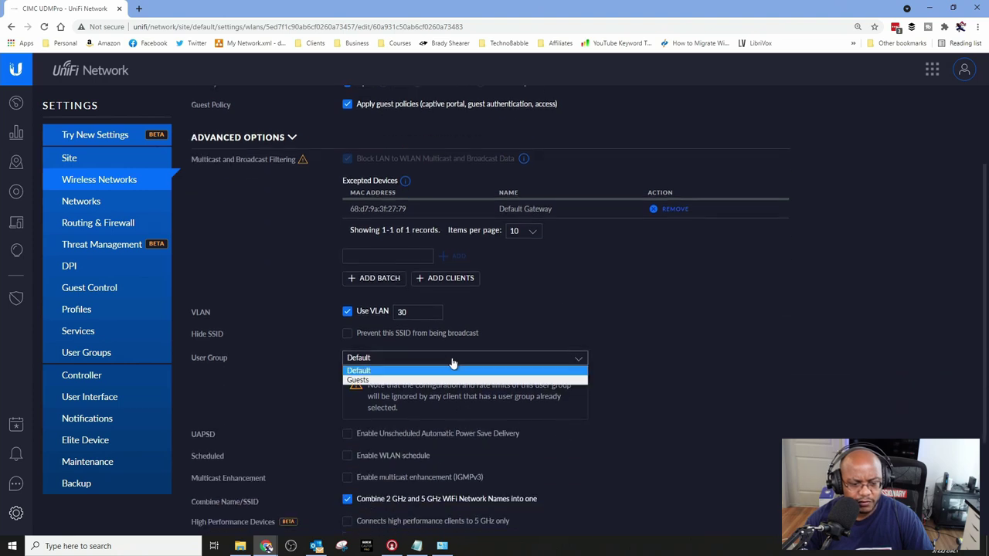
click(357, 381)
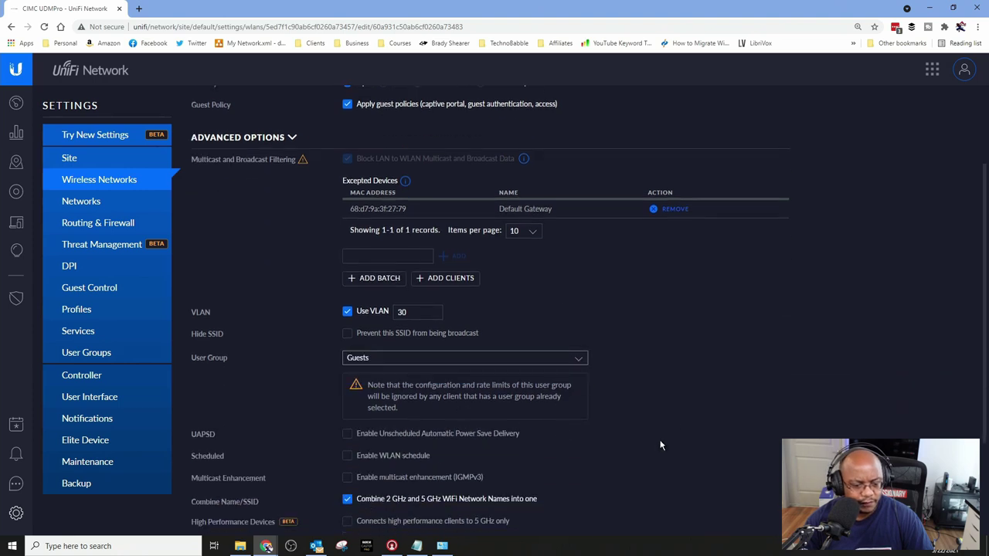
- Enable an 8am–6pm daily WLAN schedule on CIMC-Wireless and save the network
scroll(660, 445, down, 2)
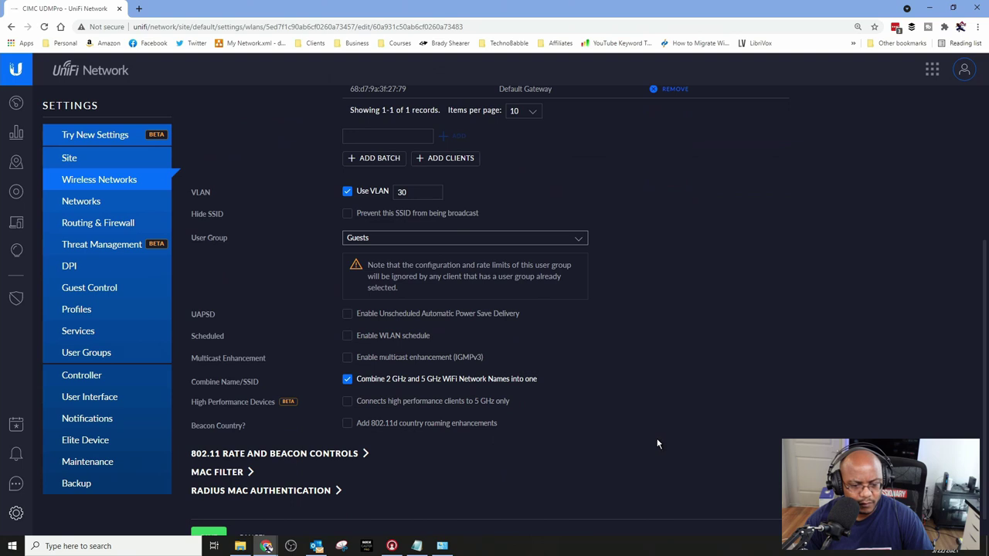
scroll(658, 444, down, 1)
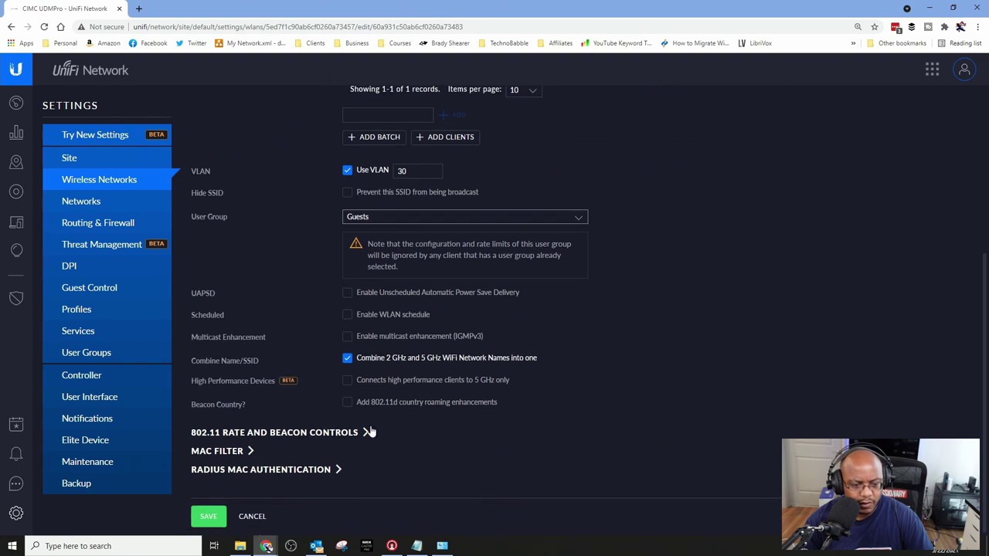
click(347, 315)
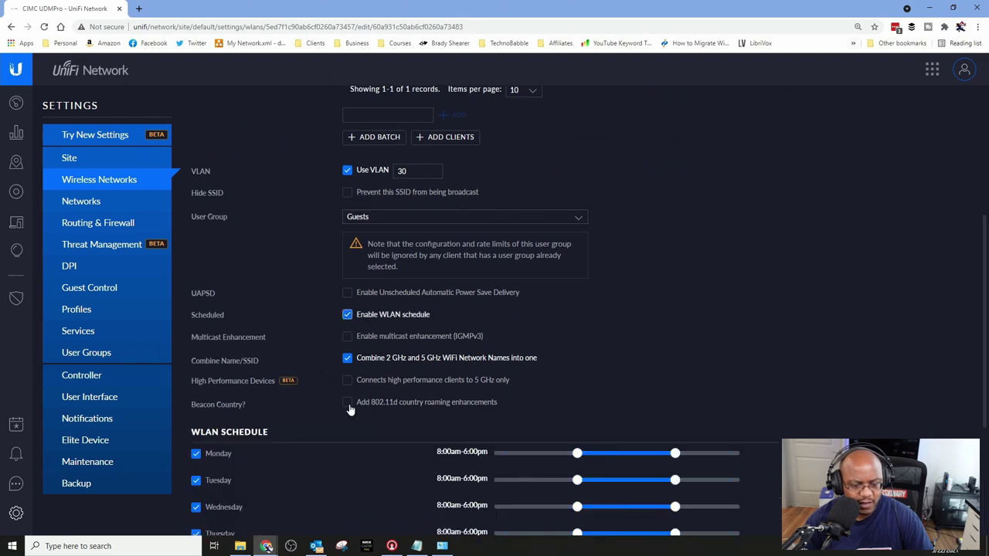
scroll(371, 371, down, 2)
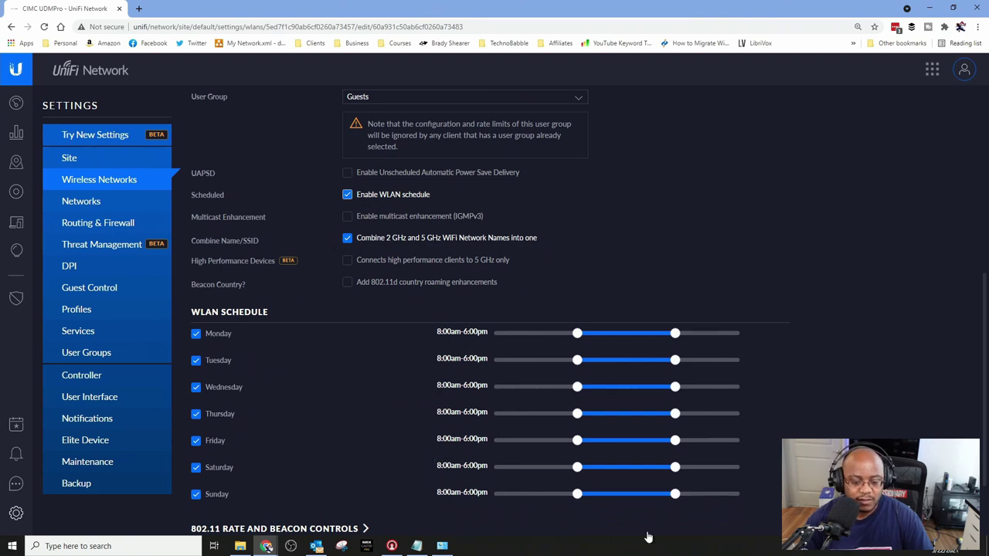
scroll(379, 463, down, 3)
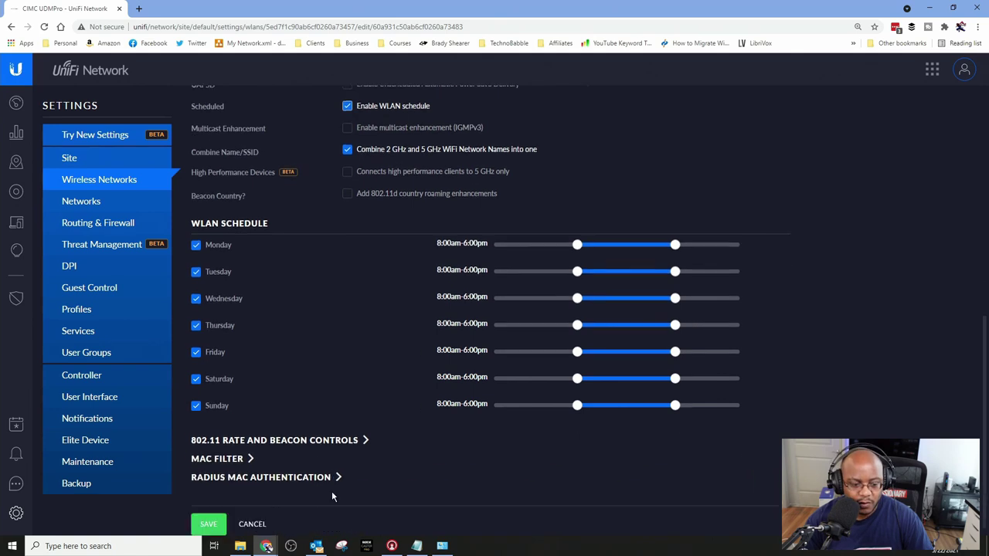
click(205, 517)
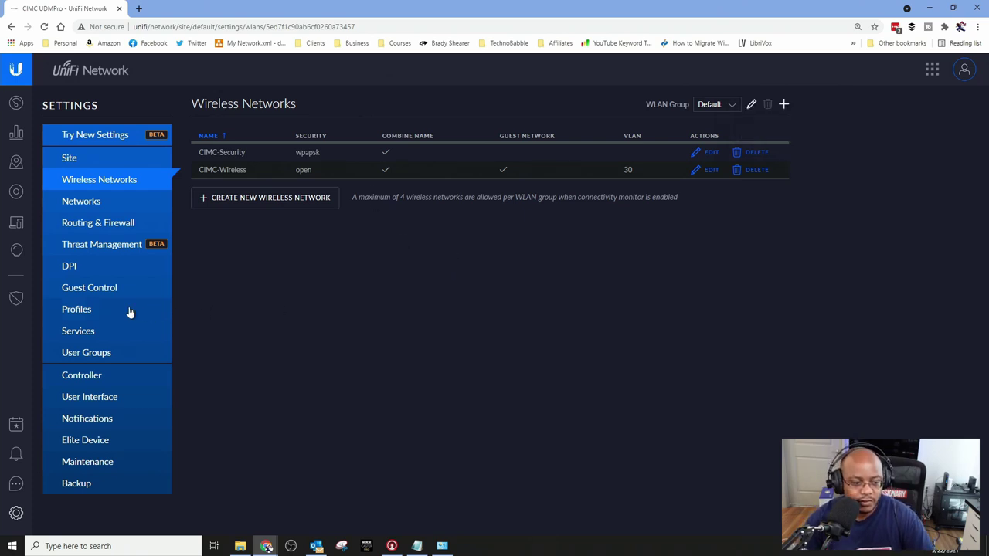
- Move through Guest Control and Profiles to the Services settings showing RADIUS Users
click(77, 292)
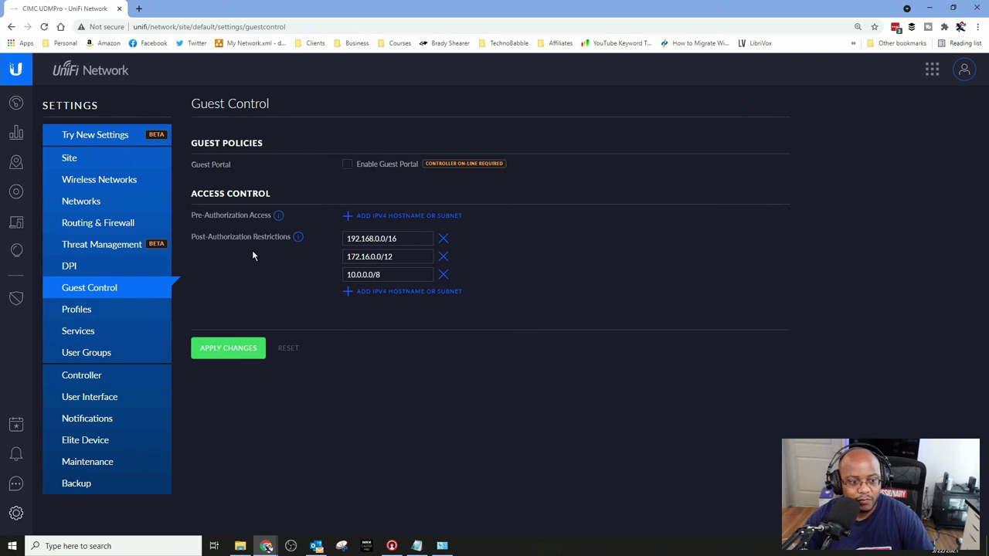
click(82, 313)
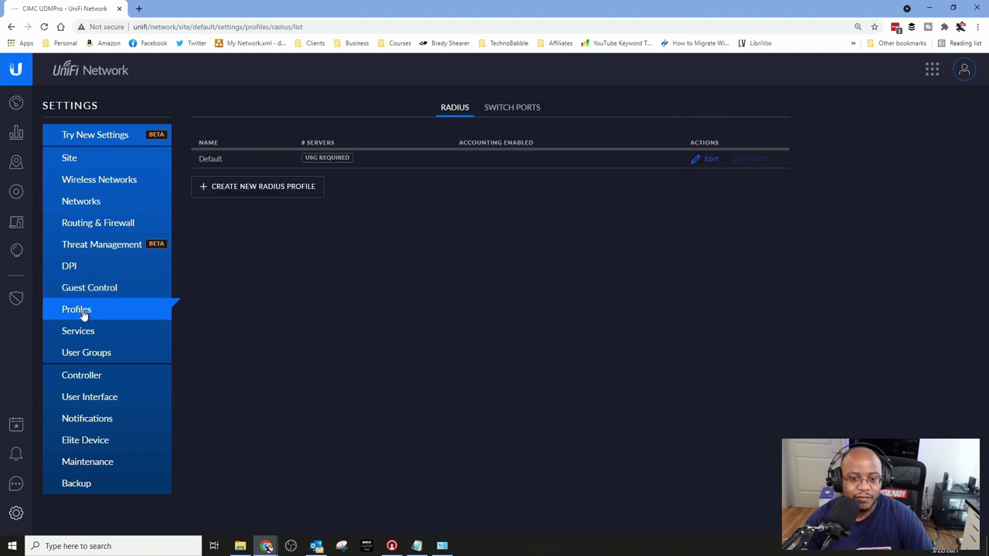
click(89, 339)
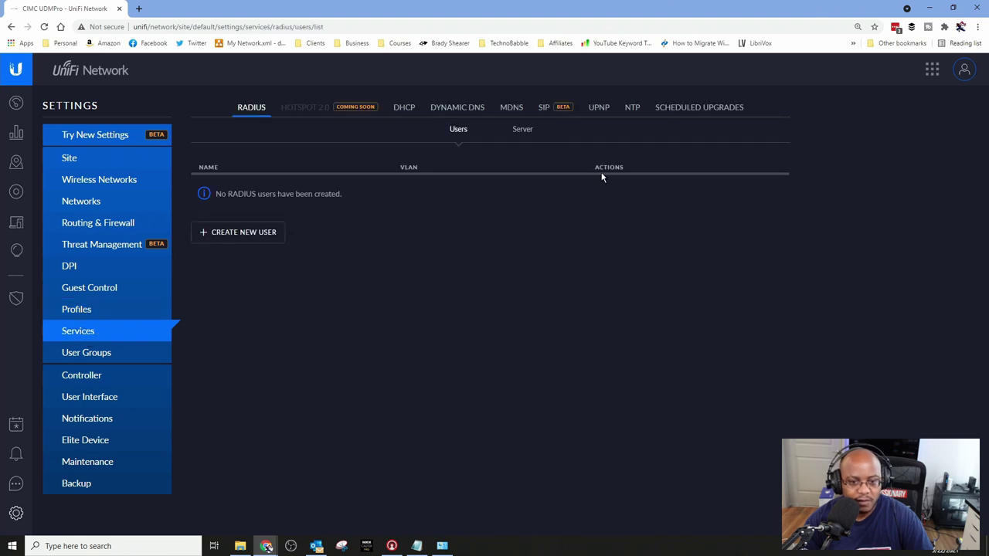
- Change the Controller Name to 'CIMC' in Controller settings and apply the change
click(100, 355)
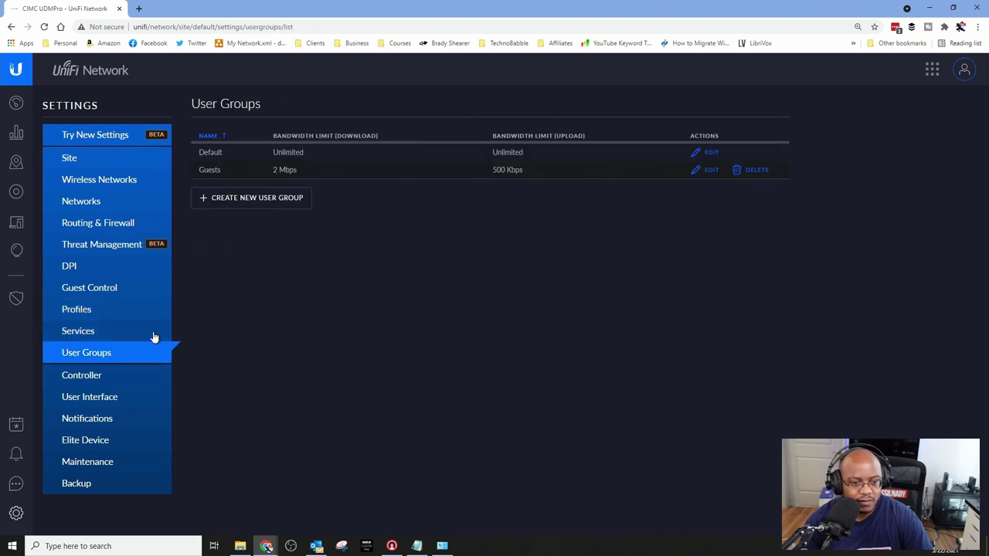
click(99, 379)
click(321, 301)
text(C)
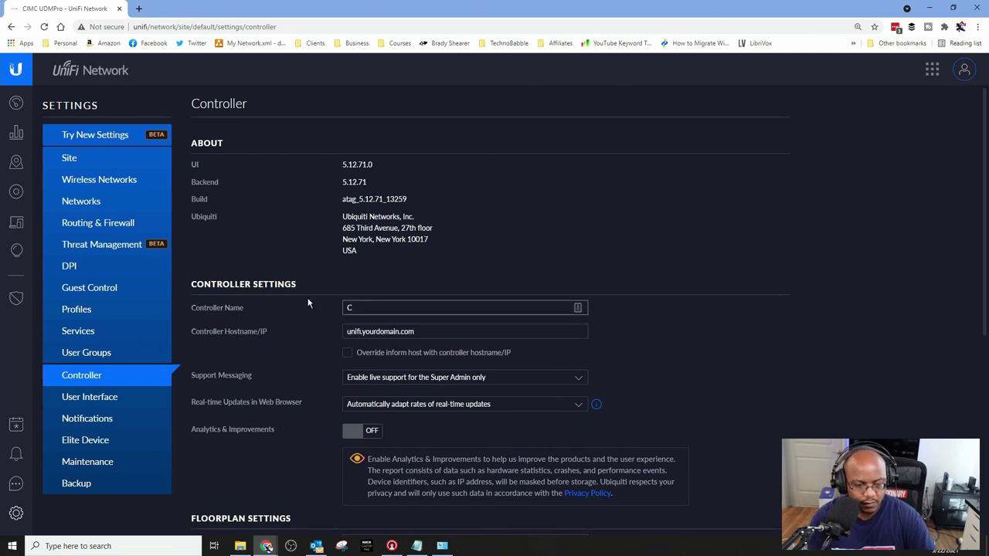
text(IMC)
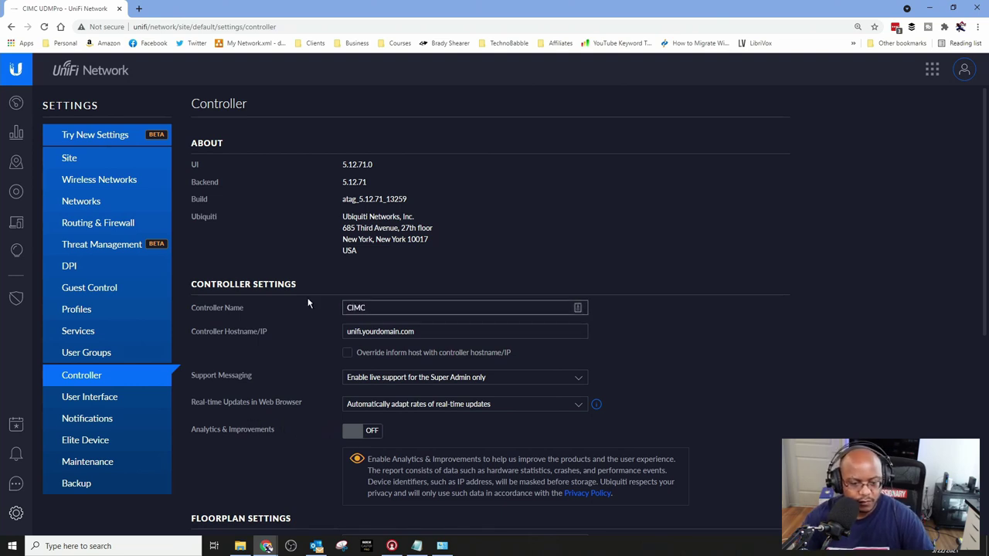
scroll(323, 359, down, 3)
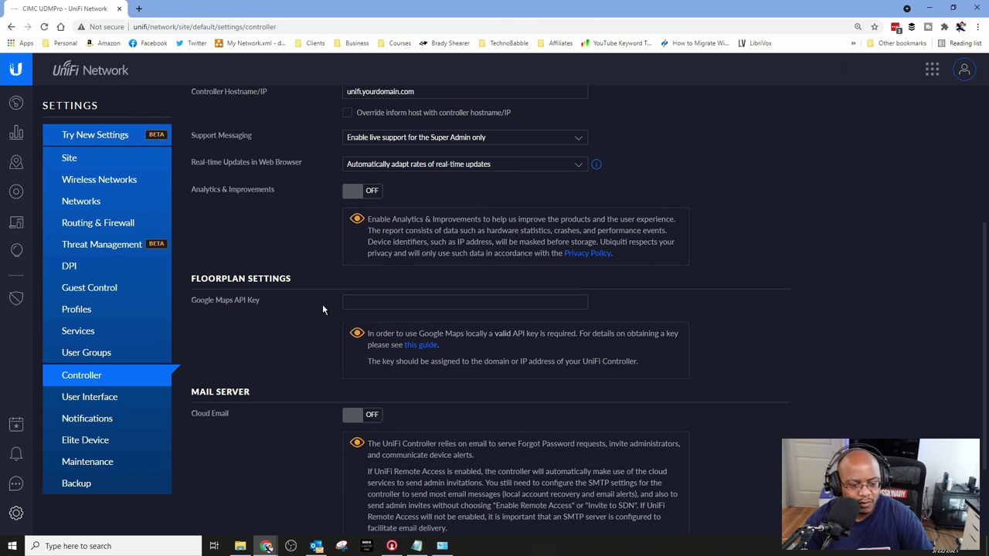
scroll(317, 401, down, 2)
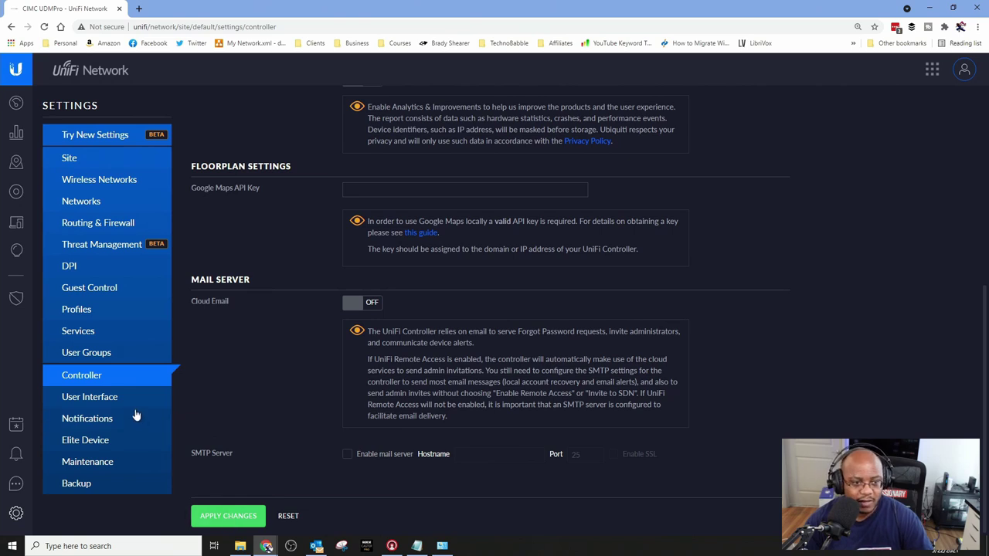
click(227, 518)
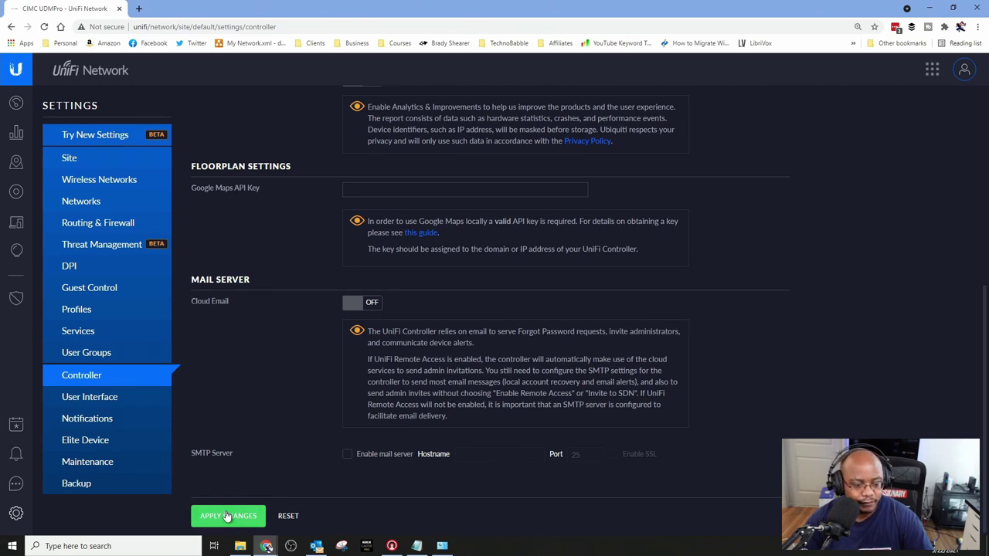
click(90, 398)
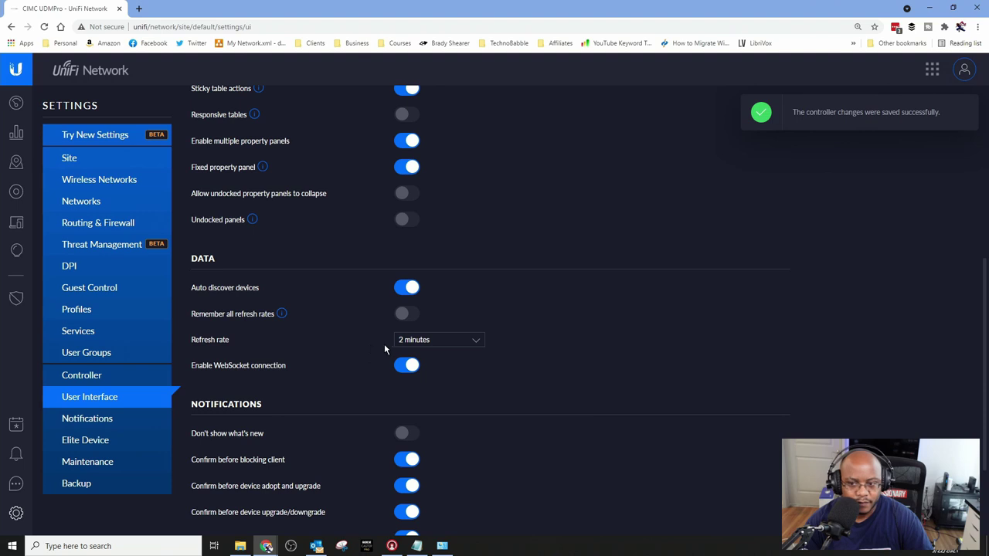
- Step through Notifications, Elite Device and Maintenance settings, then head to the Devices list
click(109, 423)
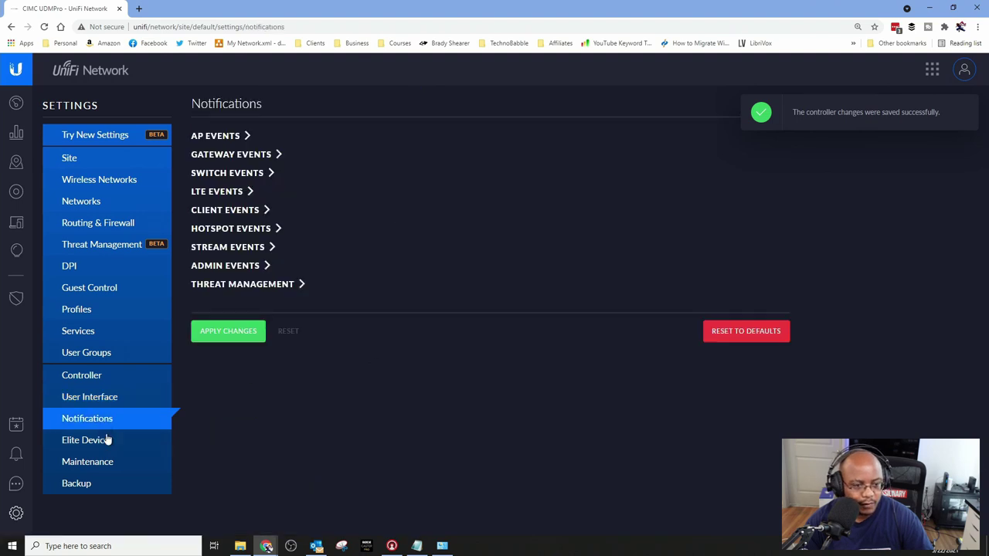
click(107, 440)
click(105, 467)
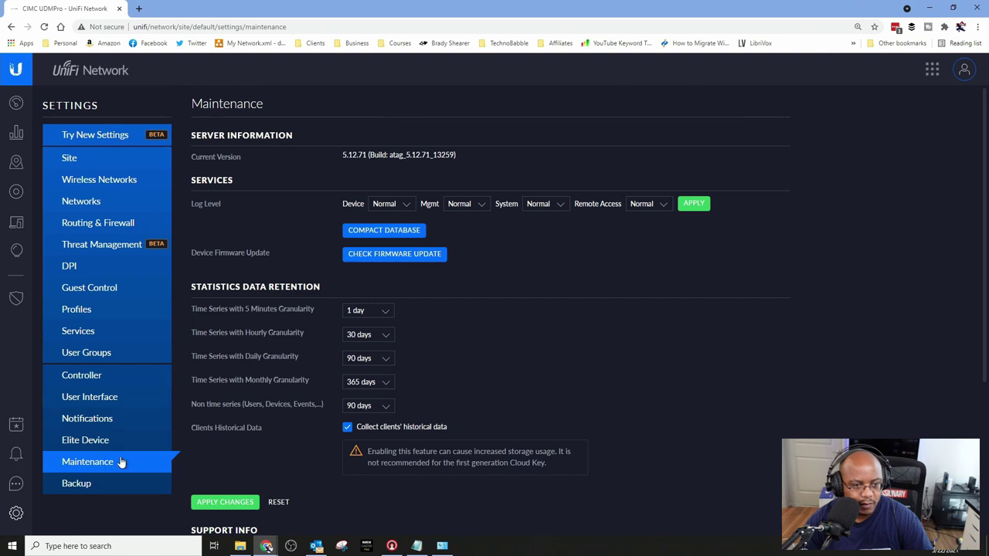
click(18, 193)
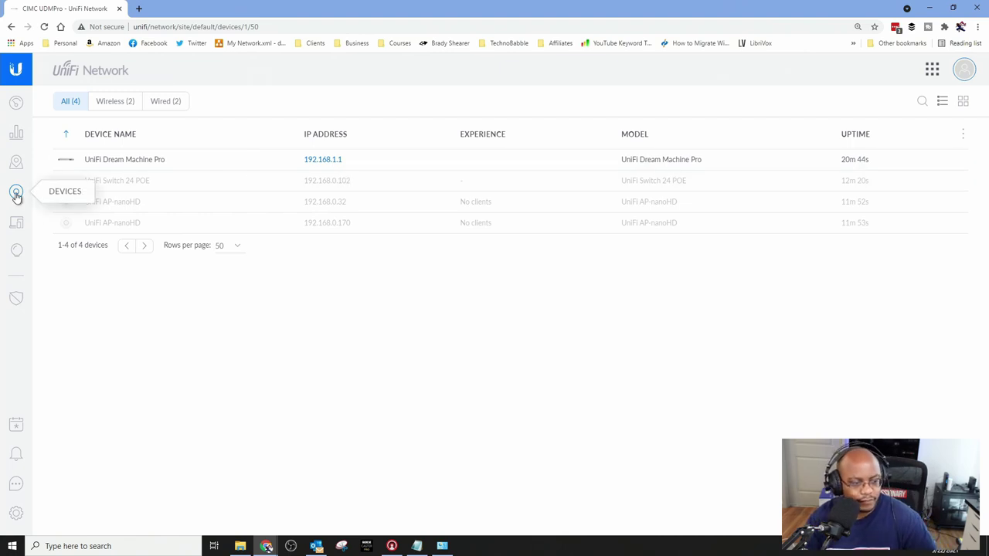
- Glance at Clients, return to Devices, and open the UniFi Switch 24 POE details
click(17, 226)
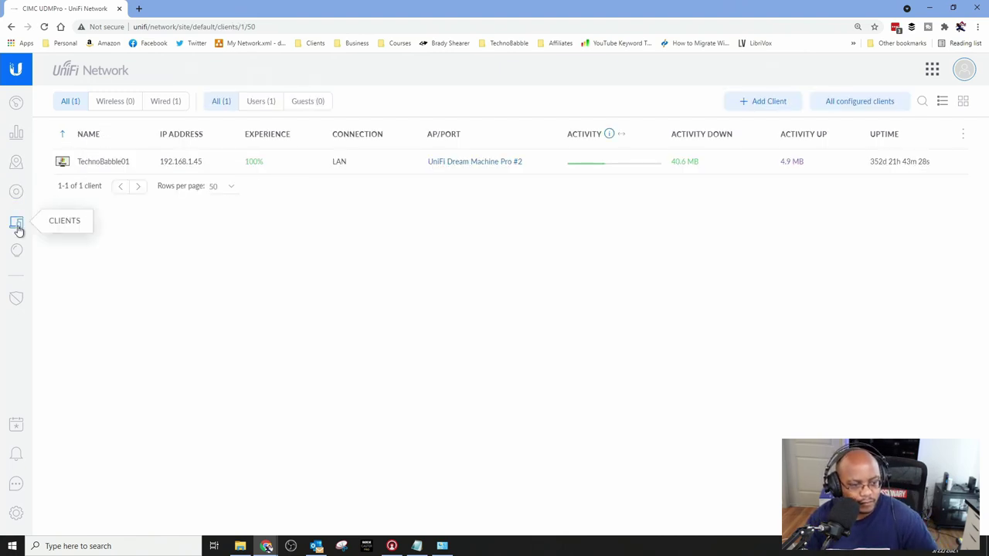
click(17, 193)
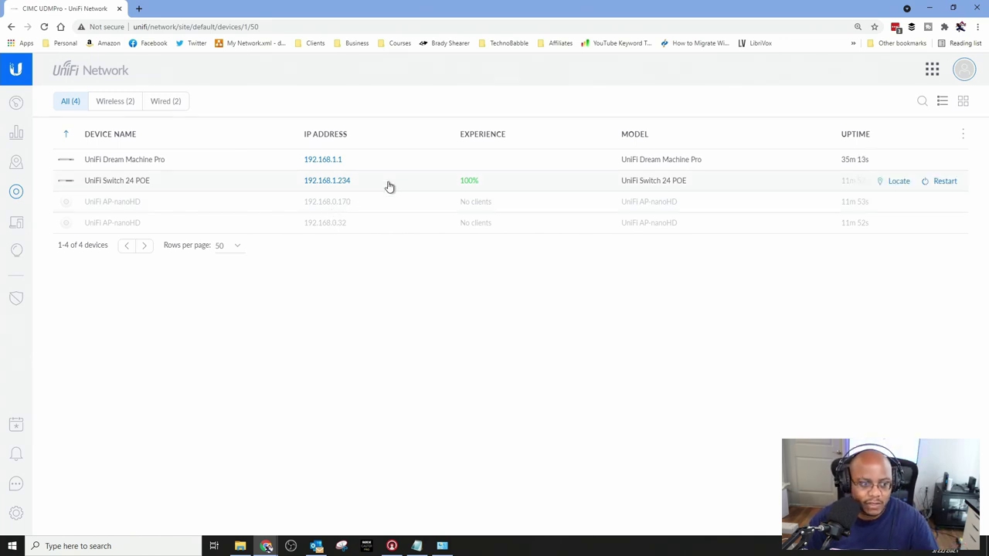
click(390, 187)
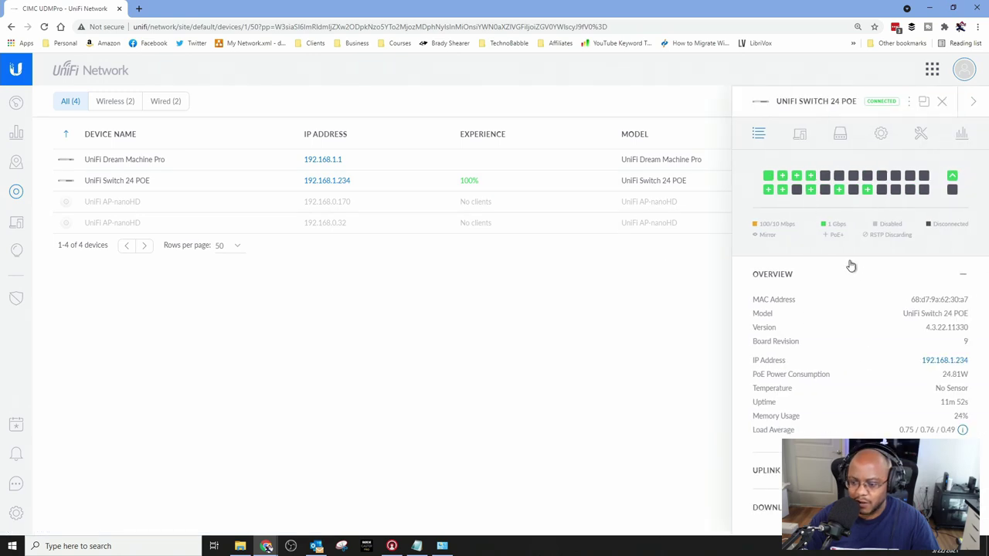
click(881, 135)
scroll(876, 347, down, 3)
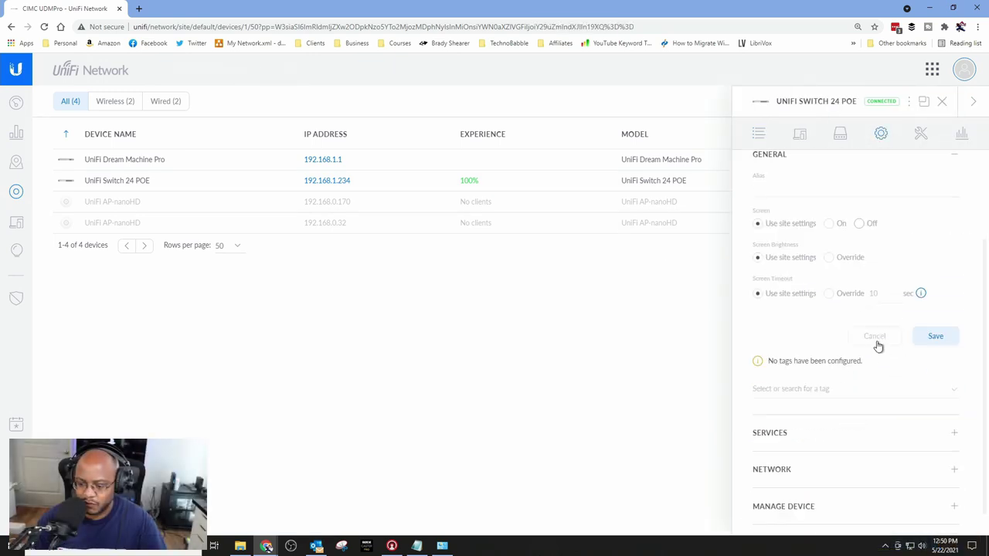
click(784, 470)
click(804, 384)
click(803, 403)
double_click(818, 450)
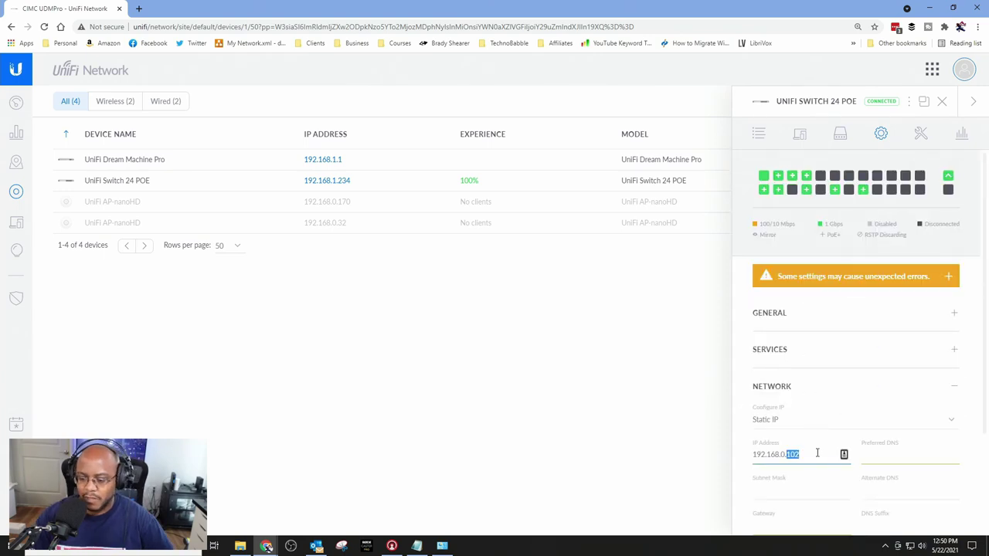
text(2)
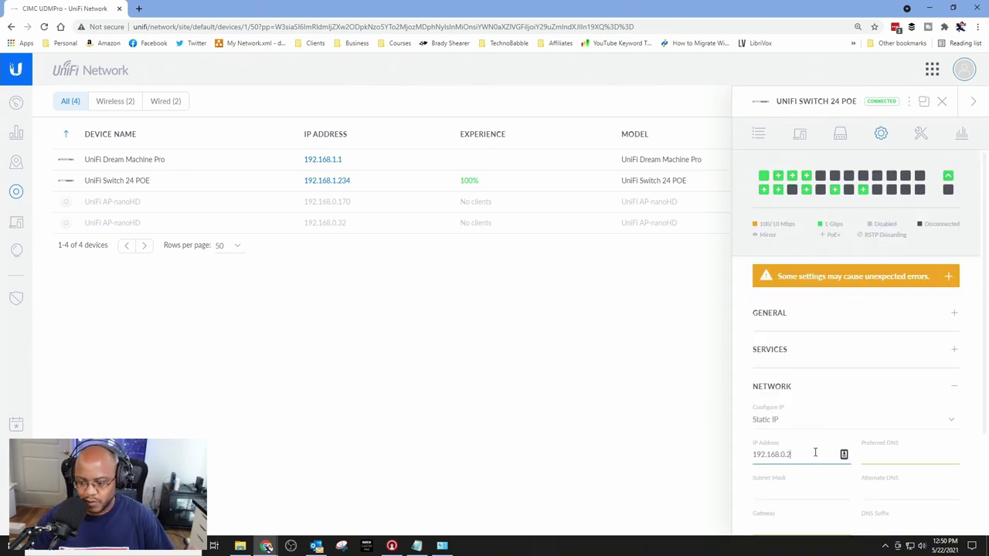
key(Tab)
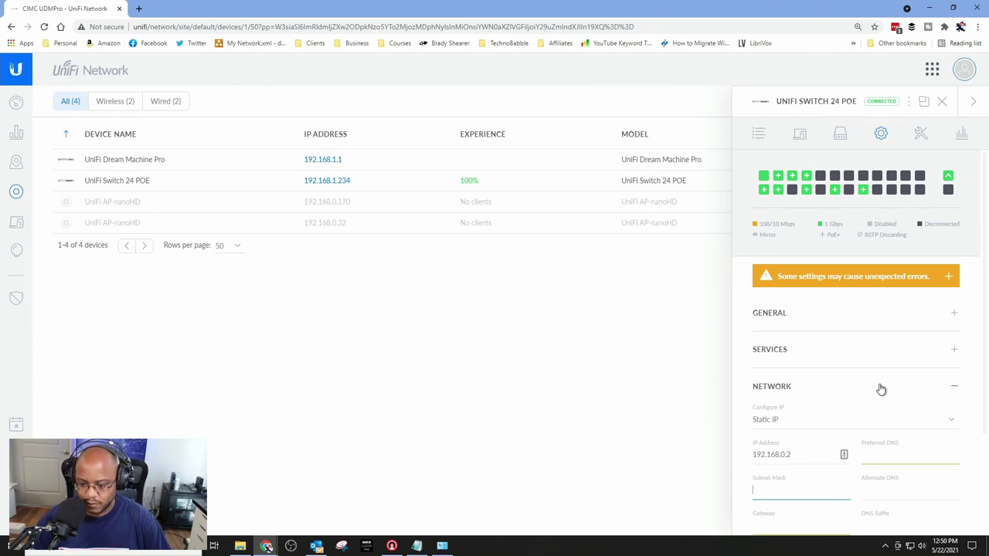
text(255.255.255.0)
key(Tab)
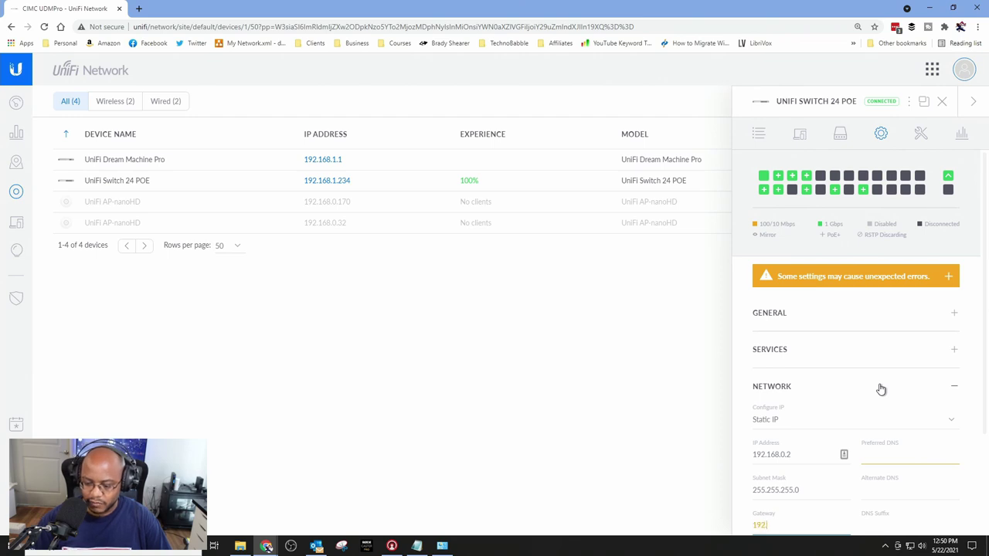
text(192.168.0.)
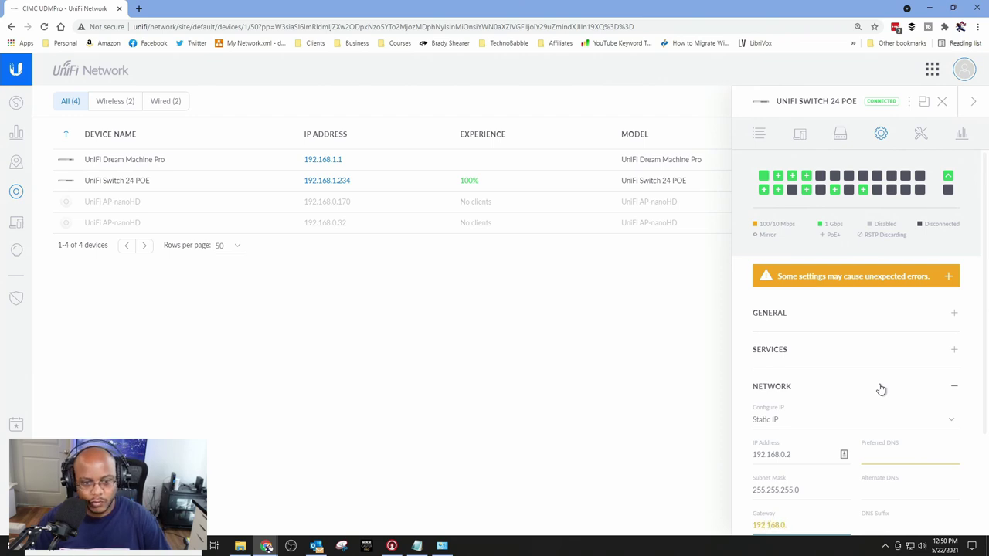
text(1)
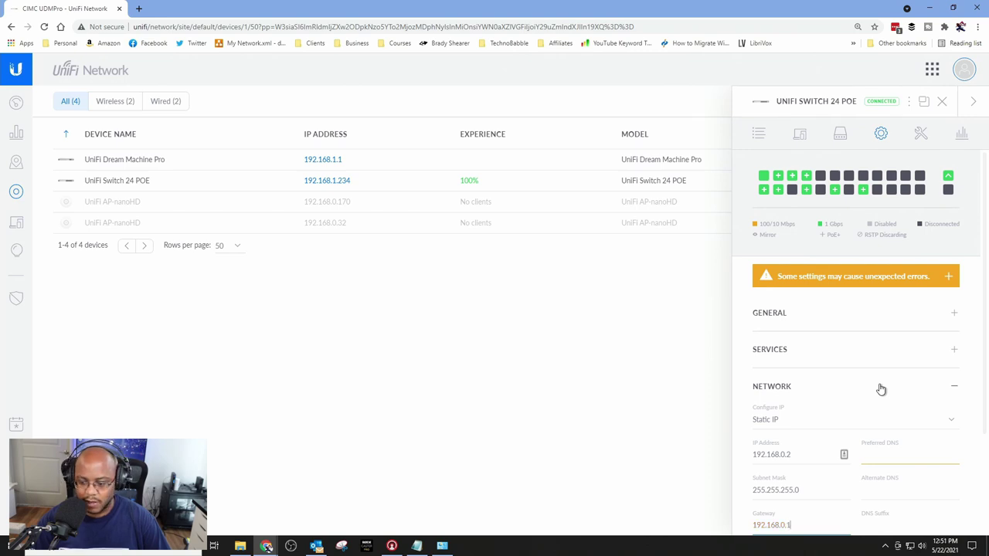
key(BackSpace)
key(BackSpace)
key(BackSpace)
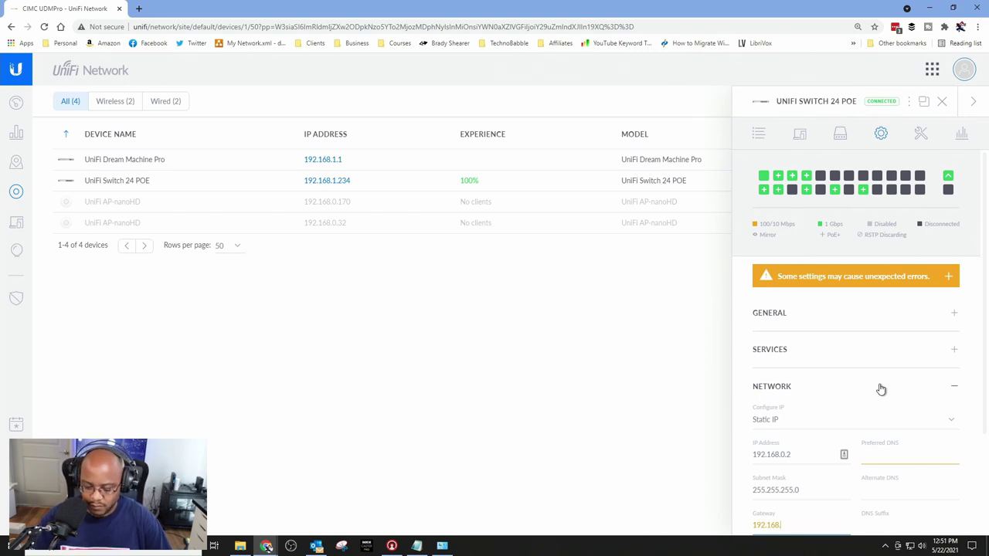
text(1.1)
drag(789, 455, 782, 454)
text(1)
click(902, 456)
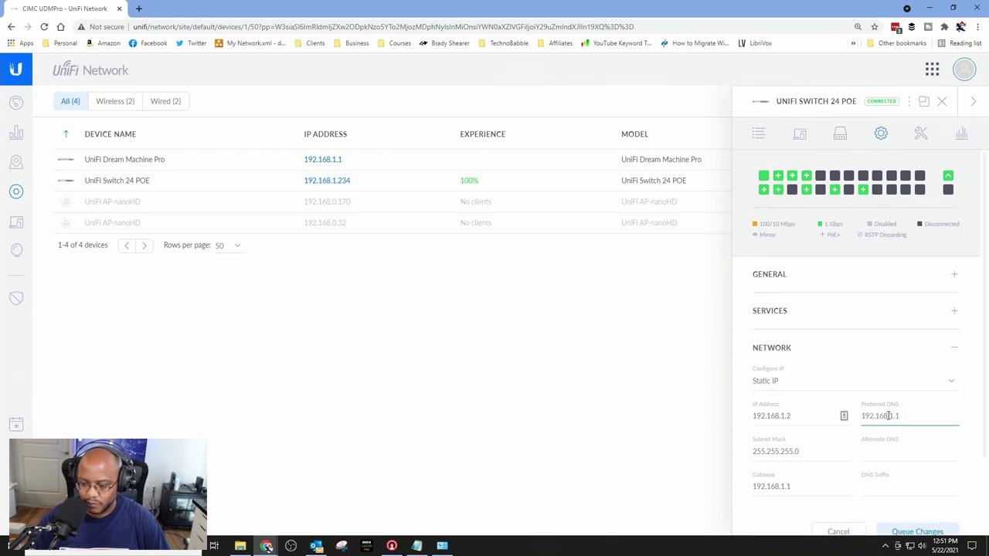
click(906, 532)
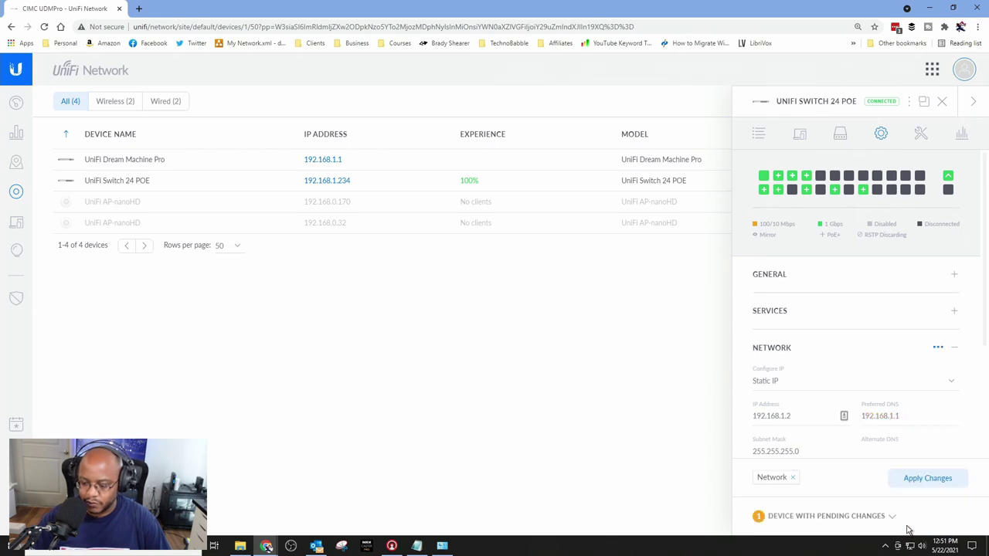
click(941, 481)
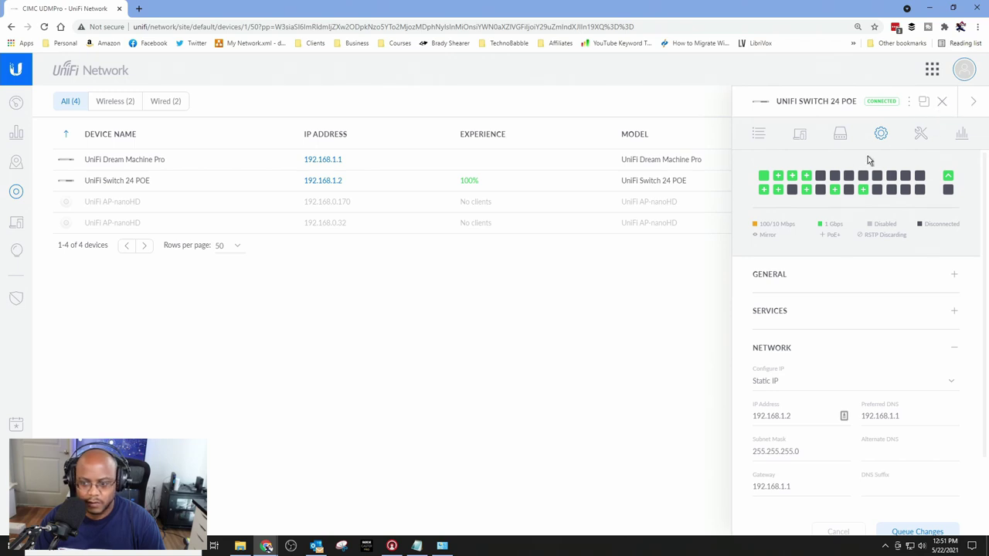
mouse_move(780, 181)
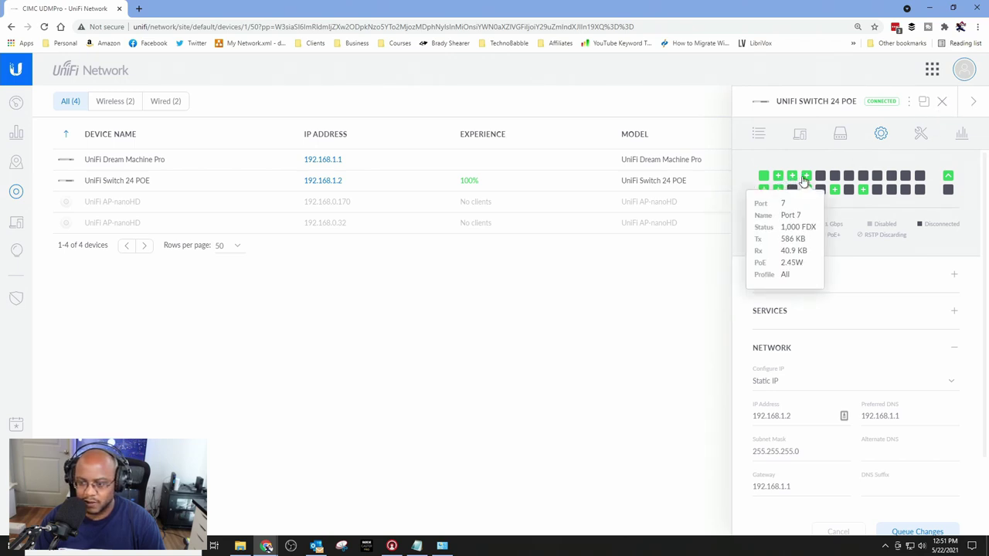
mouse_move(835, 193)
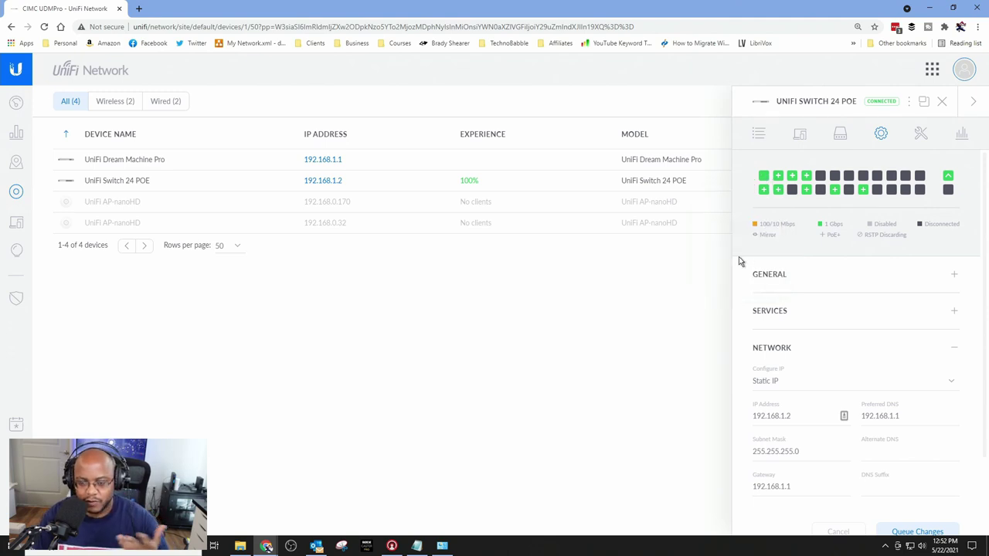
- Check the console's 1.6.8 firmware for an update in Local Portal settings, then return to Network
click(933, 71)
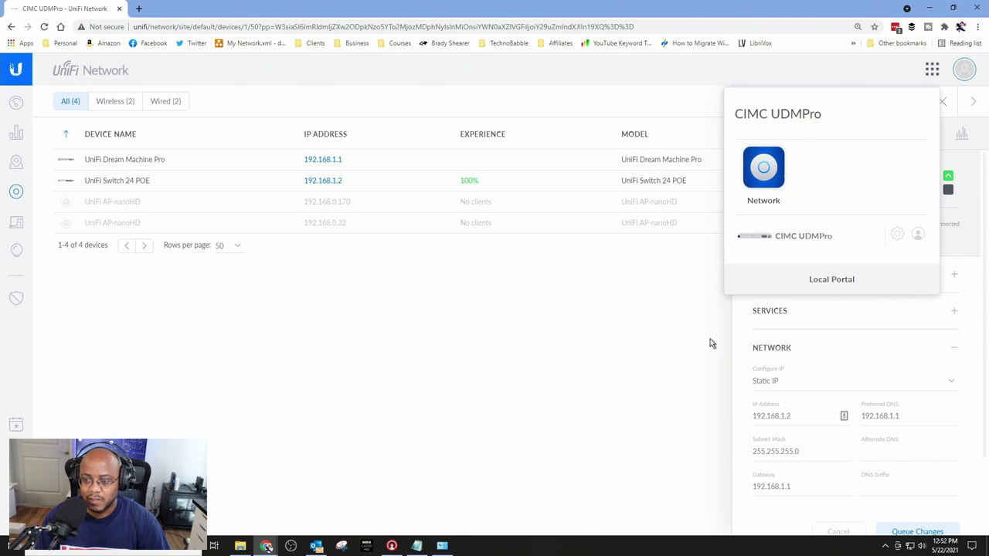
click(811, 280)
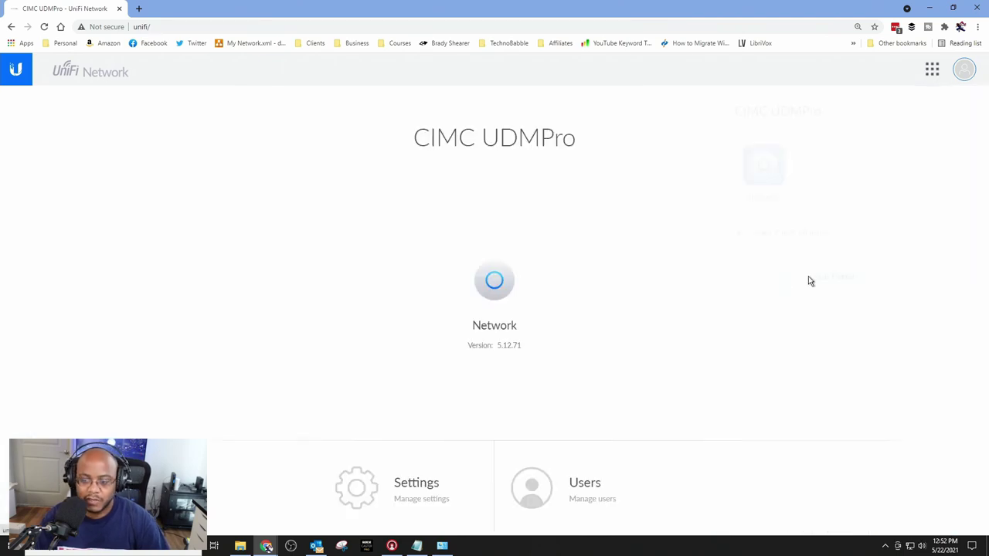
click(349, 504)
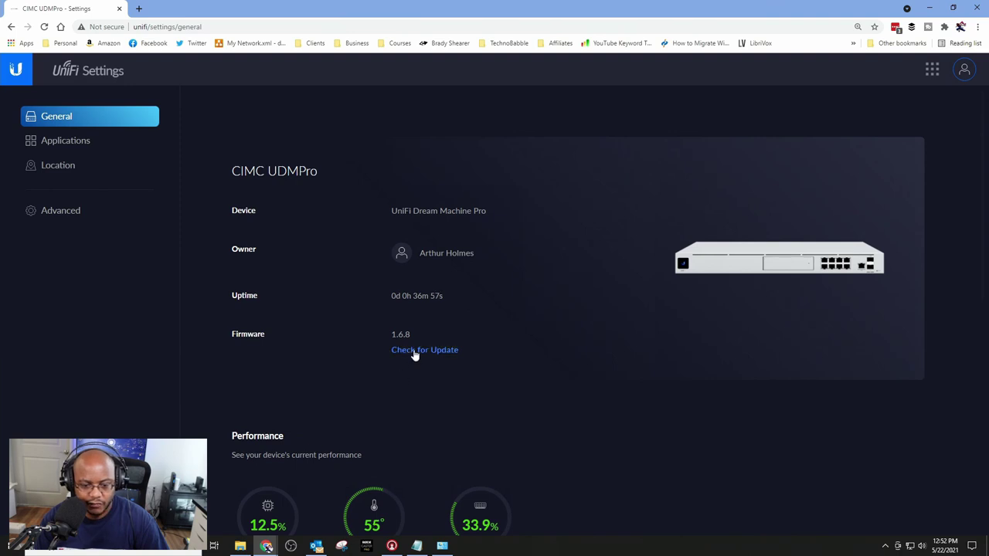
click(412, 351)
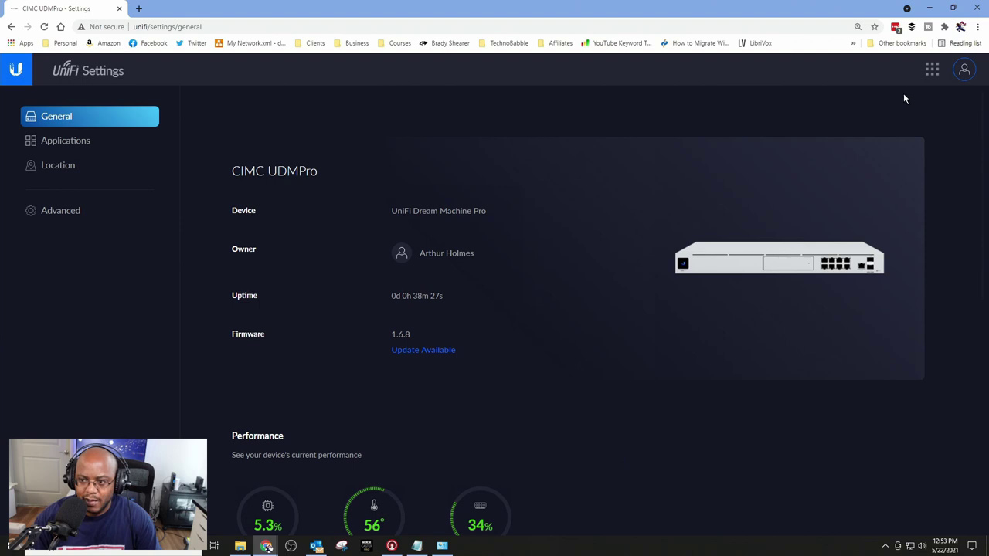
click(933, 71)
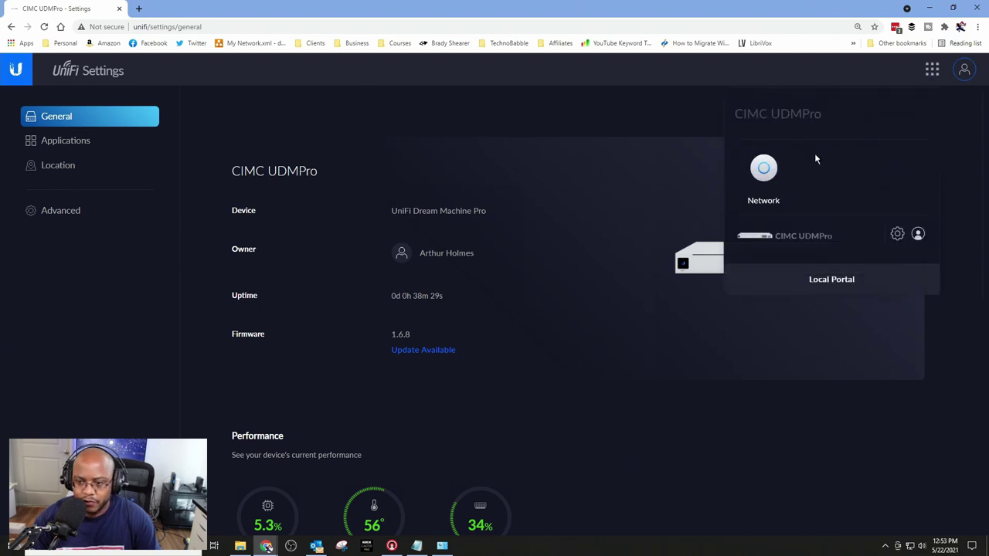
click(765, 172)
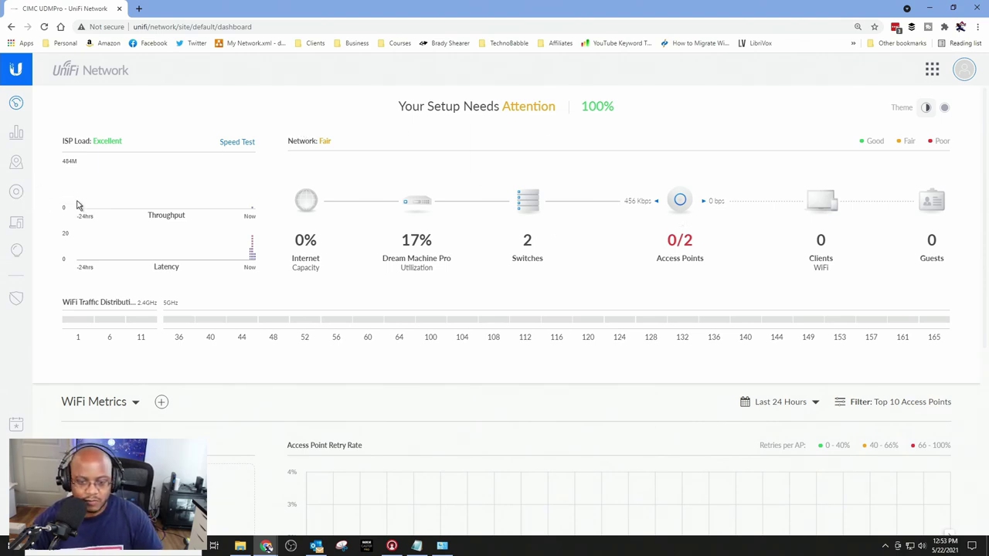
- Open the Devices list and select the AP-nanoHD at 192.168.0.32 that failed adoption
click(18, 191)
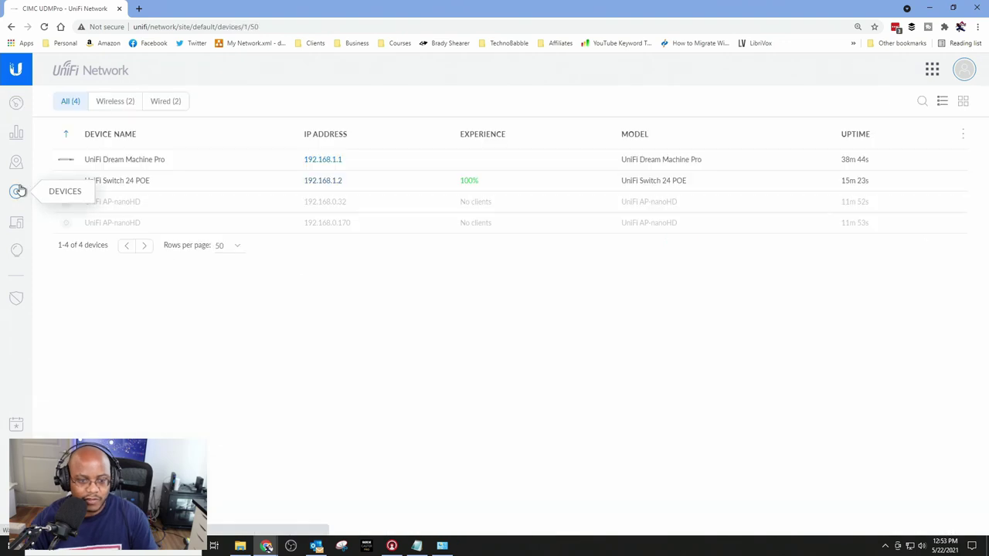
click(365, 209)
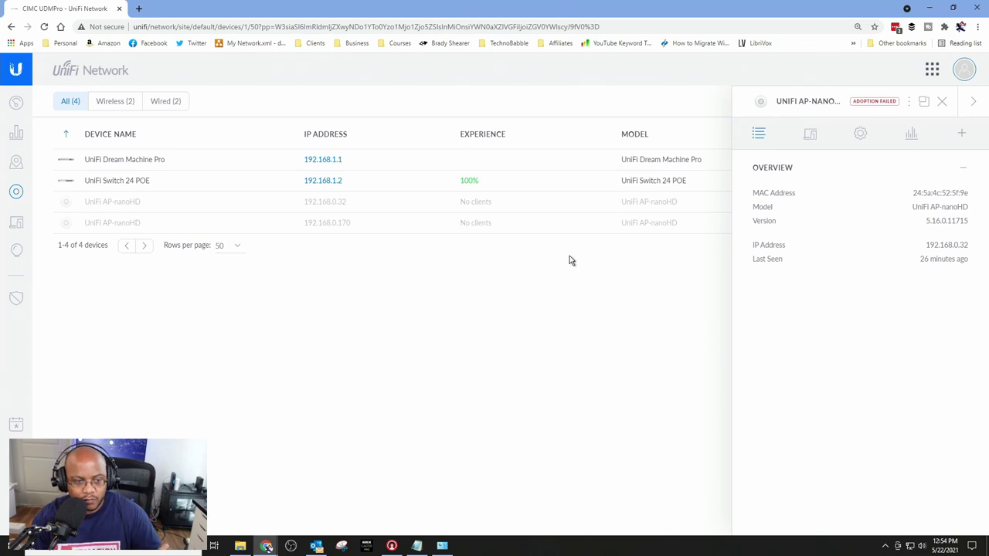
click(942, 102)
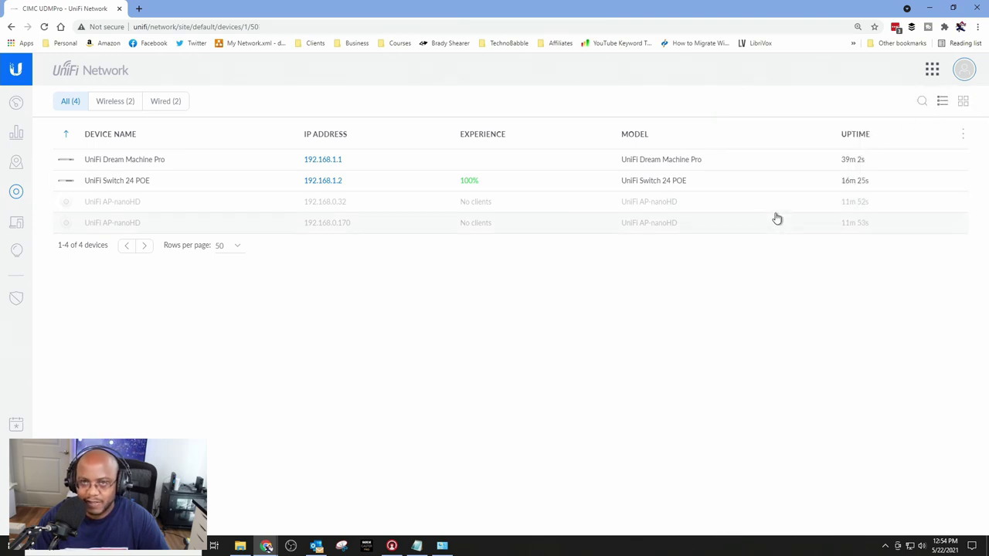
click(779, 210)
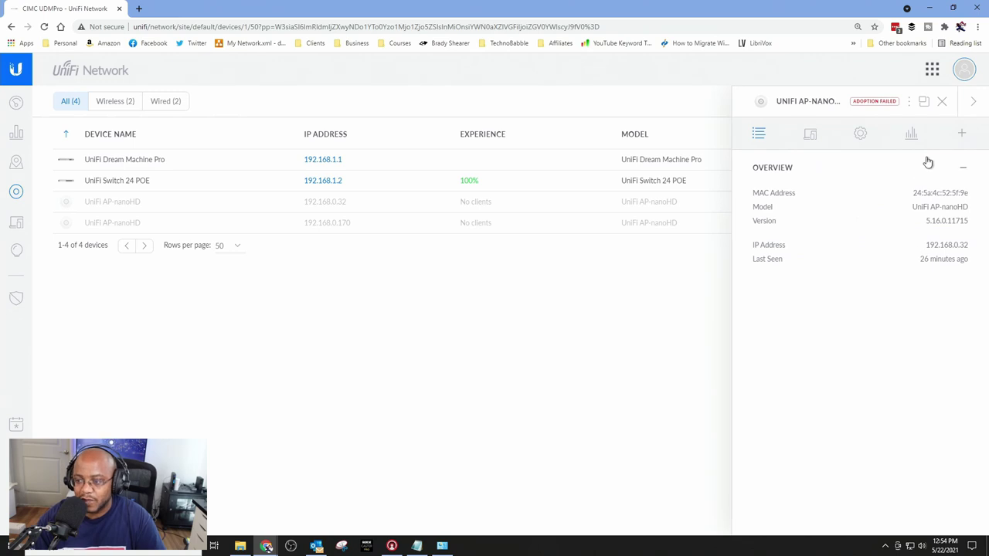
click(962, 135)
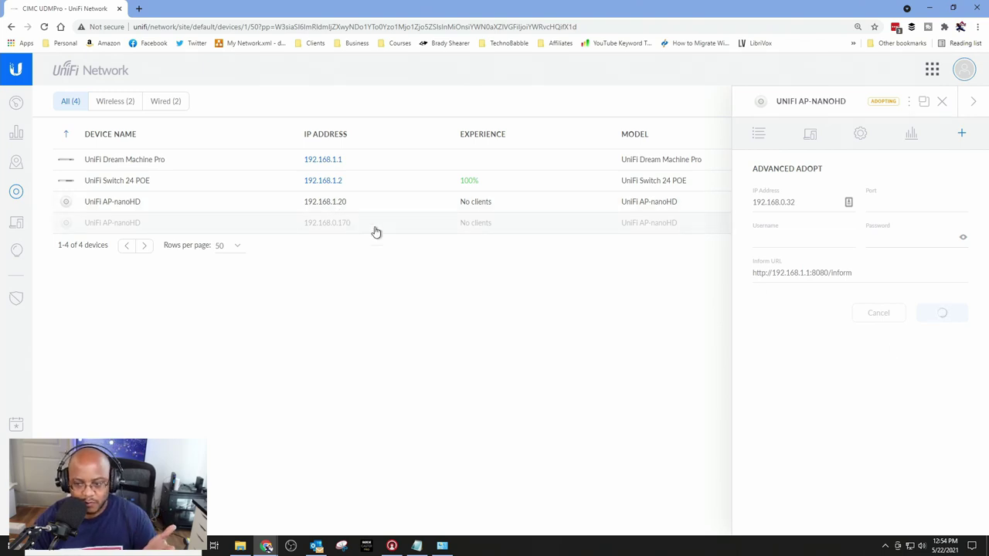
click(942, 102)
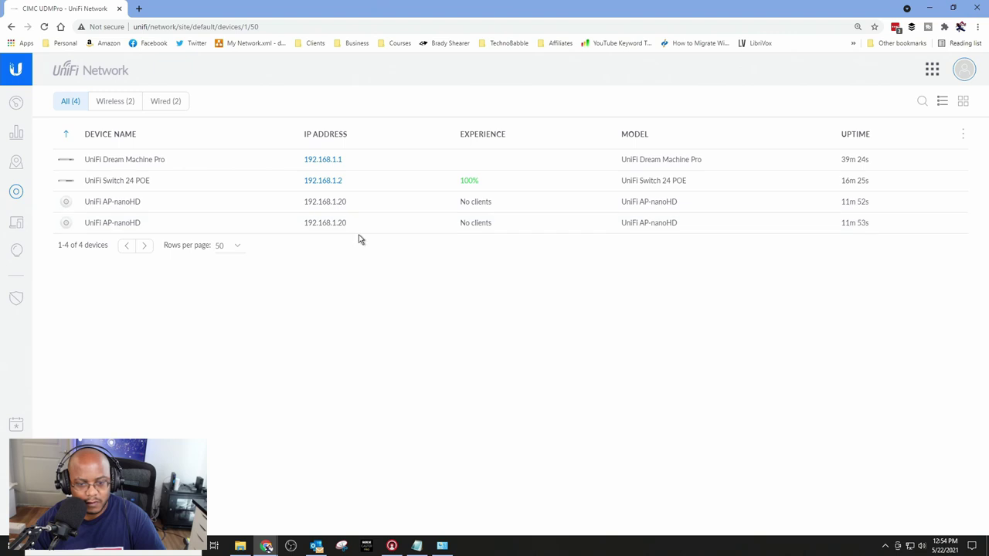
- Open the AP-nanoHD now at 192.168.1.87 and view its configuration settings
click(349, 211)
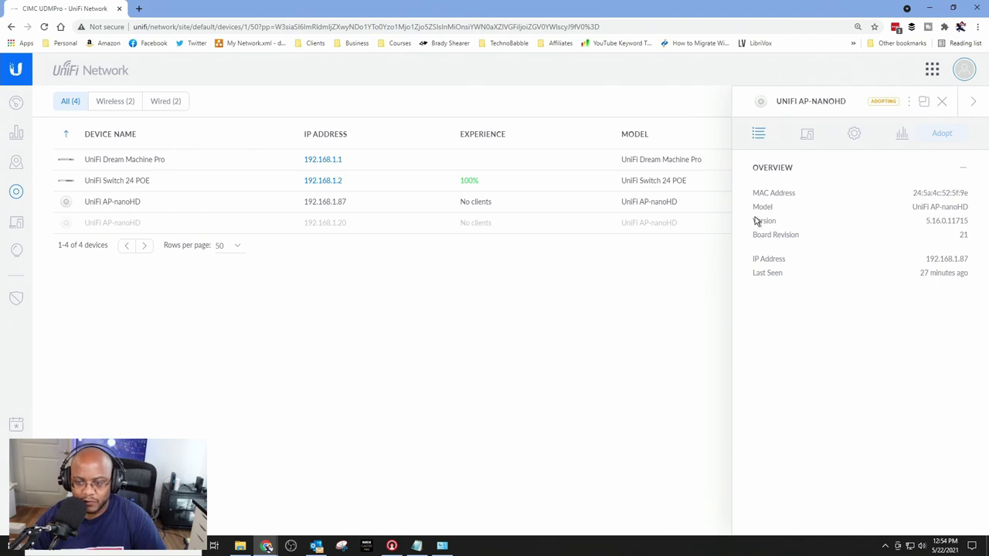
click(942, 102)
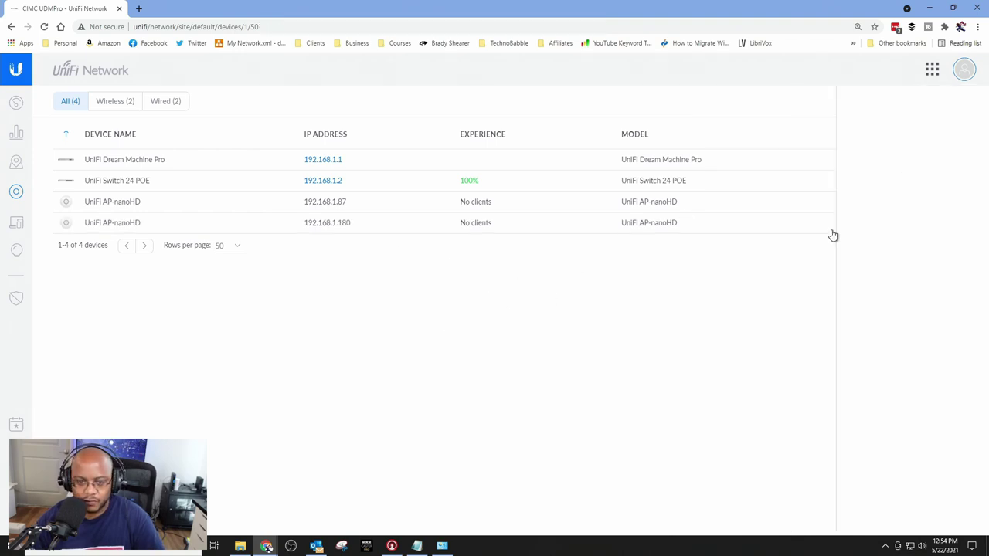
click(367, 205)
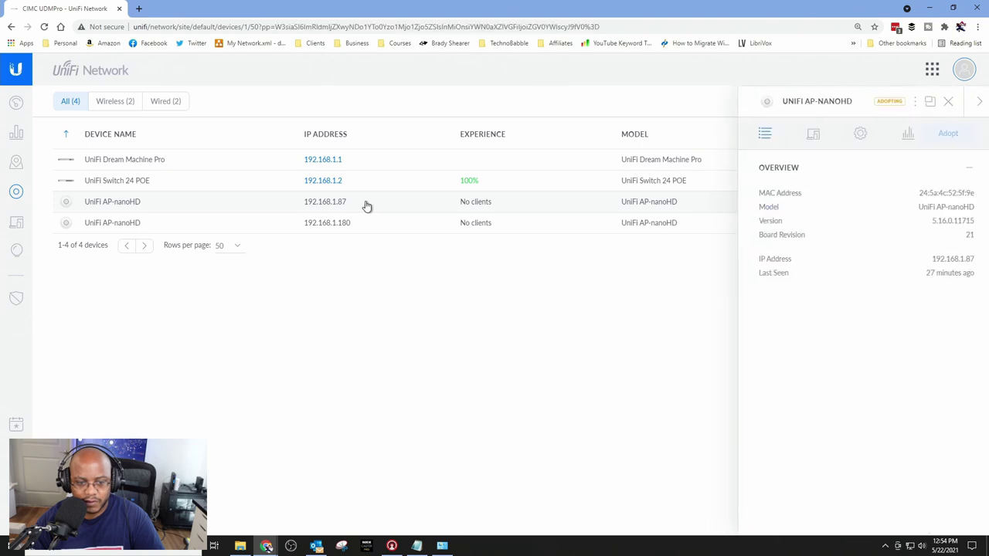
click(854, 134)
- Switch the first AP-nanoHD's network configuration to Static IP
scroll(844, 383, down, 2)
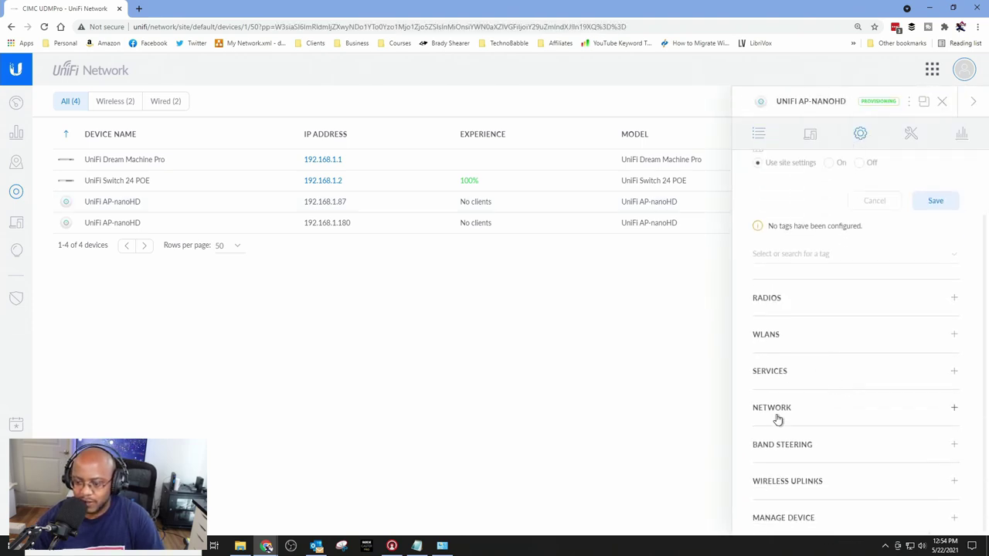
click(777, 414)
click(776, 351)
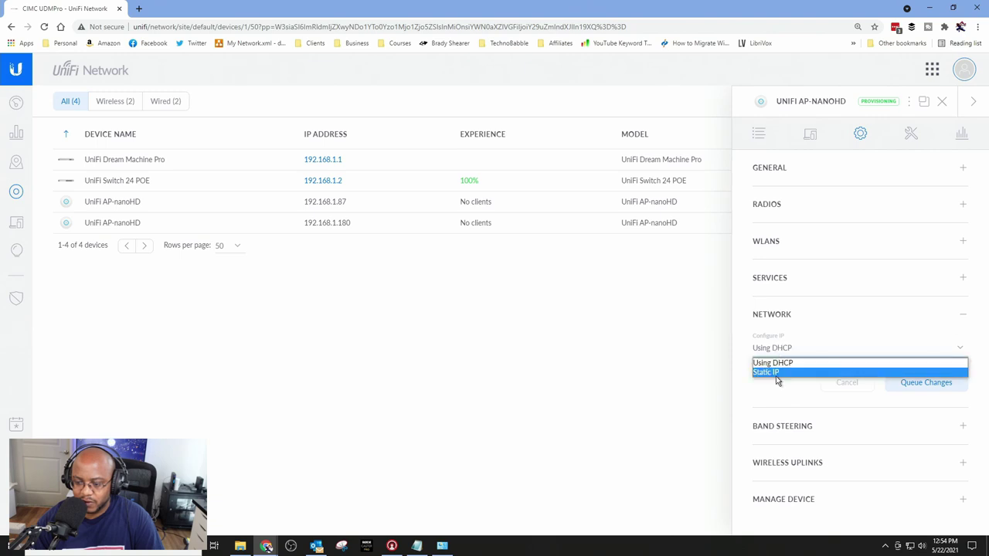
click(776, 374)
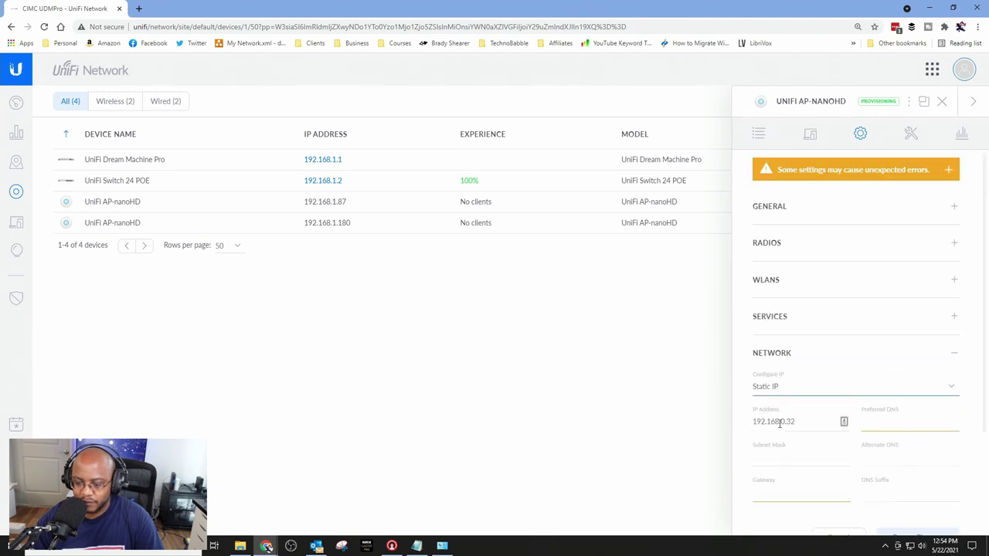
- Enter IP 192.168.1.4, mask 255.255.255.0, gateway and DNS 192.168.1.1
drag(782, 422, 829, 417)
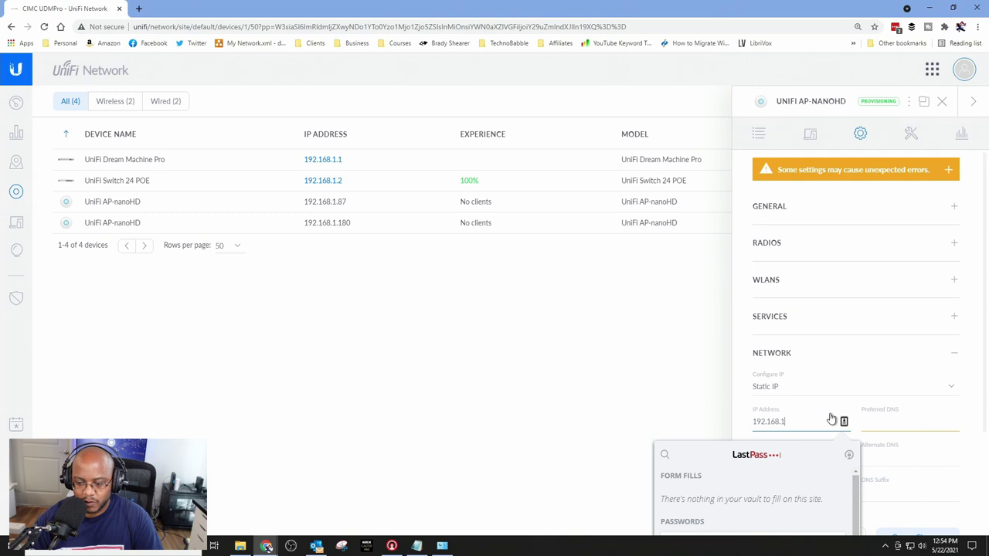
text(.4)
key(Tab)
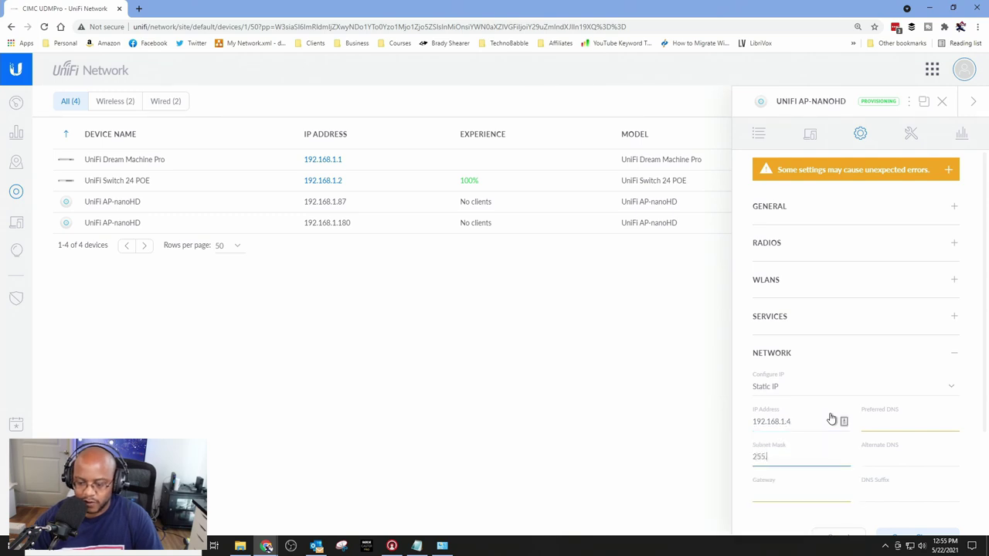
text(255.255.255.0)
key(Tab)
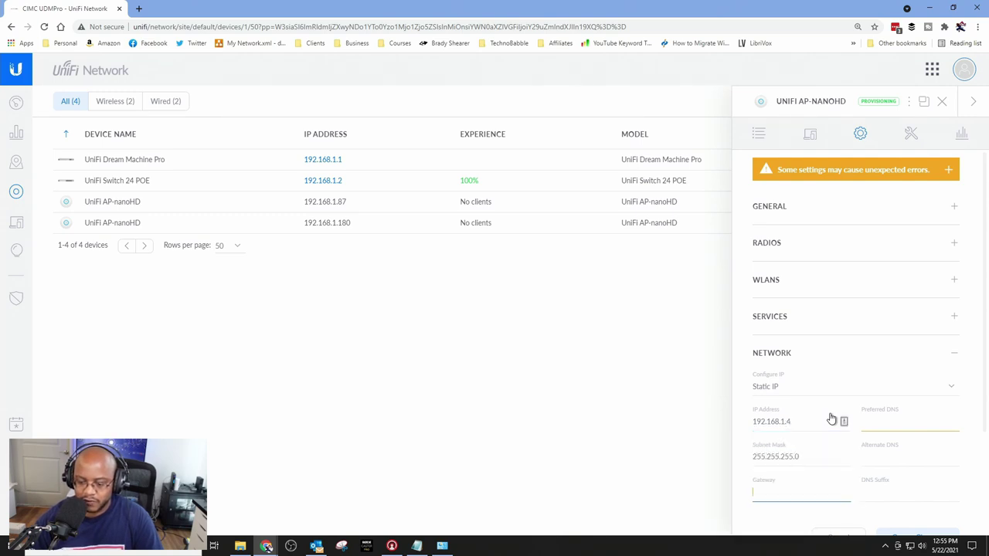
text(192.168.1.1)
key(Tab)
text(192.168.1.1)
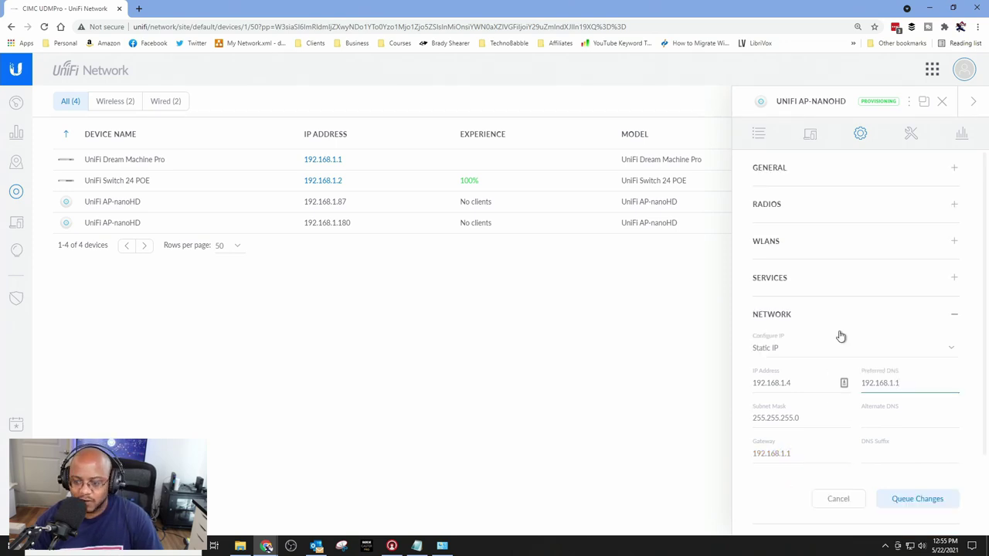
- Queue and apply the static IP changes, then dismiss the notification
click(914, 504)
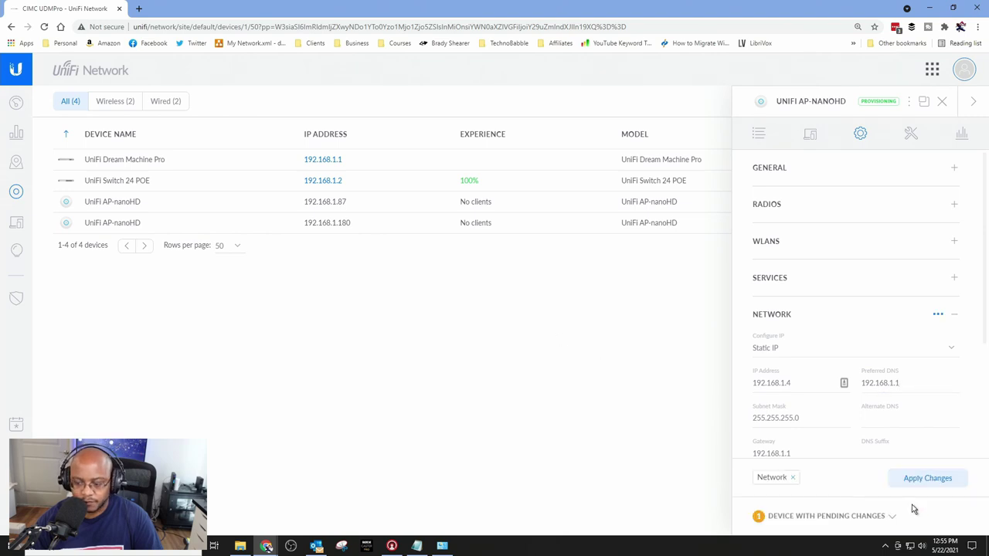
click(925, 480)
click(364, 230)
- Switch the AP at 192.168.1.180 to Static IP in its network configuration
click(965, 109)
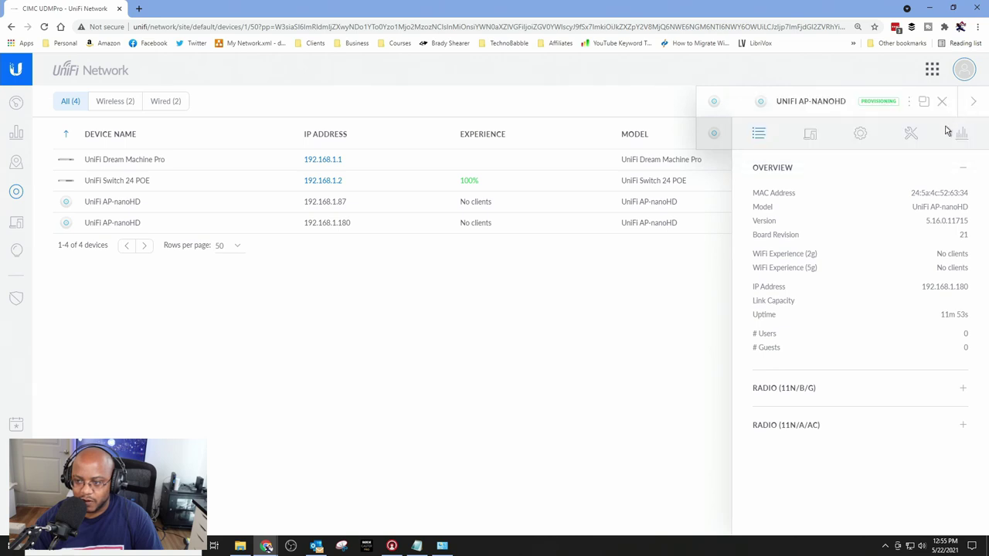
click(862, 137)
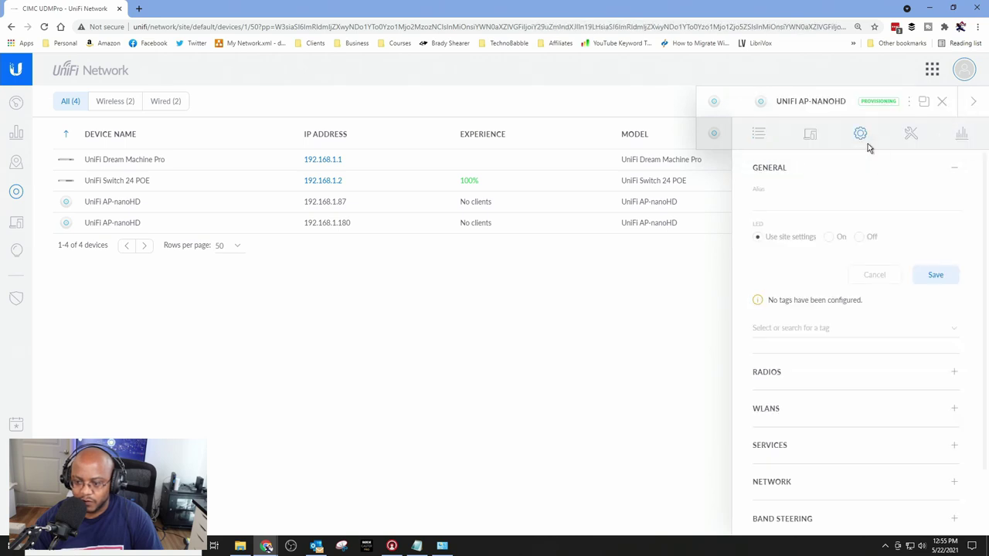
click(776, 484)
click(799, 355)
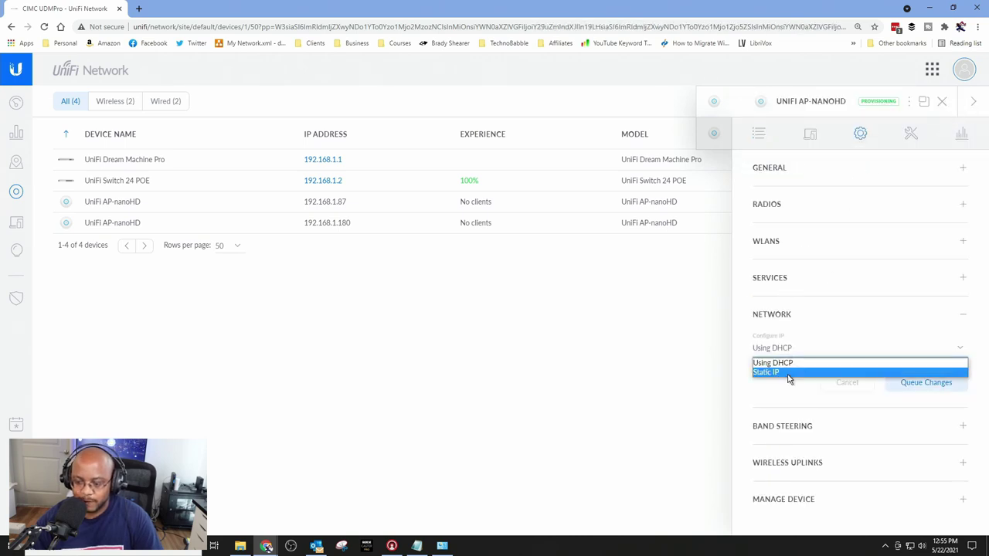
click(786, 371)
- Enter IP 192.168.1.5, mask 255.255.255.0, gateway and DNS 192.168.1.1
drag(825, 427, 780, 427)
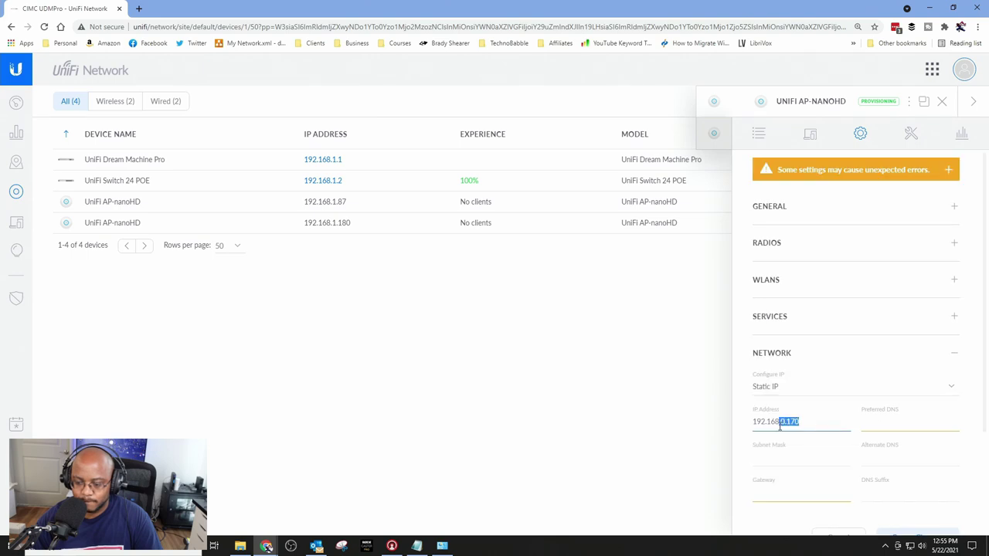
text(1)
key(Tab)
text(25)
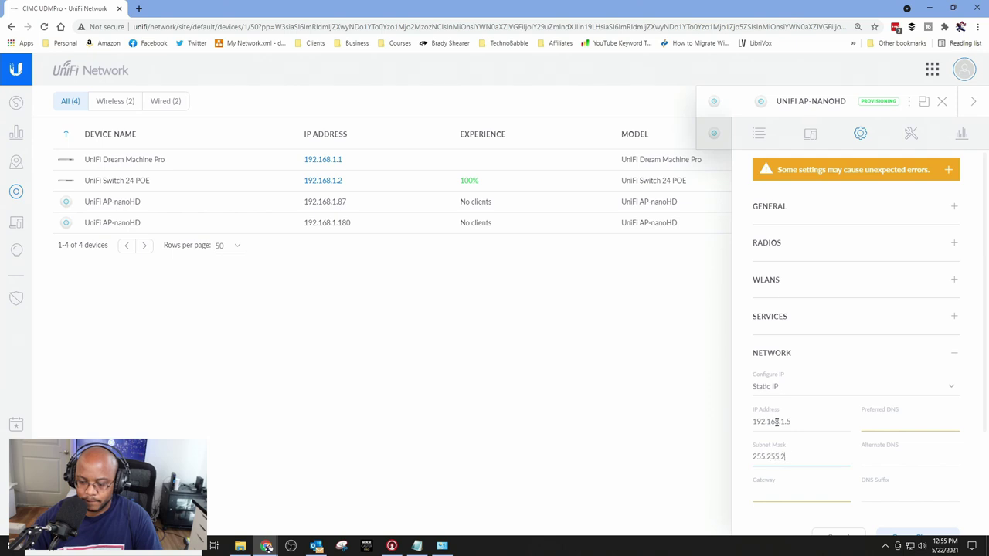
key(Tab)
text(192.168.1.1)
key(Tab)
text(192.168.1.1)
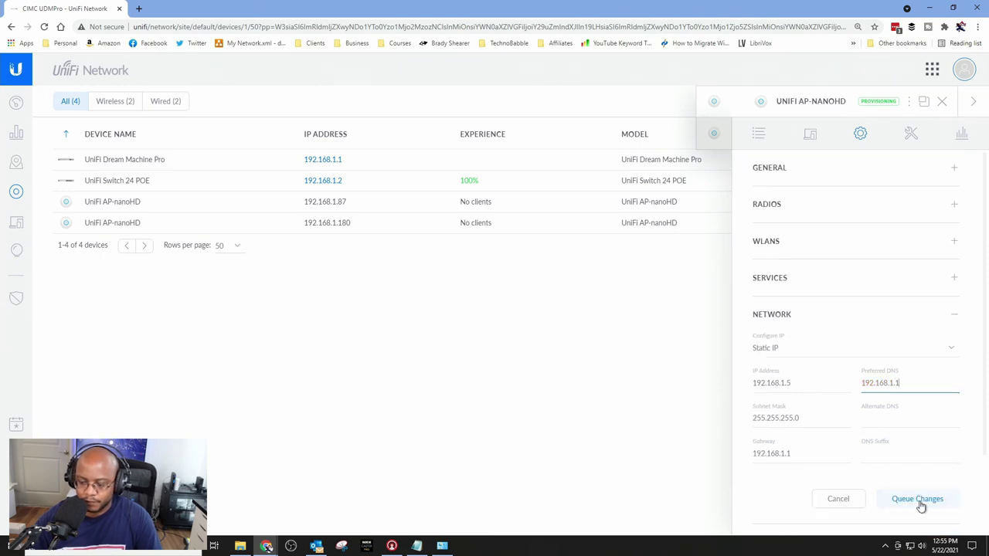
- Queue and apply the static IP changes, then dismiss the notification
click(918, 500)
click(937, 480)
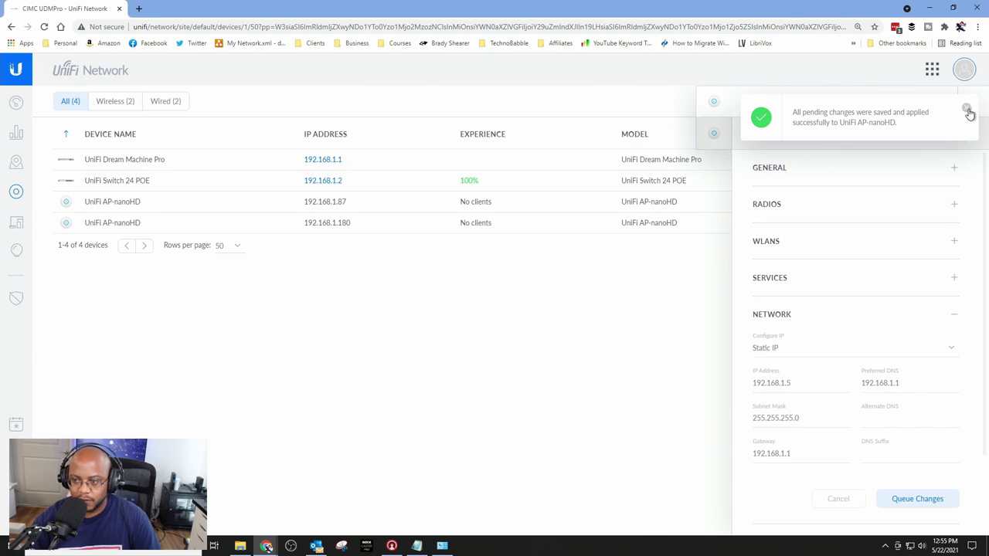
click(964, 114)
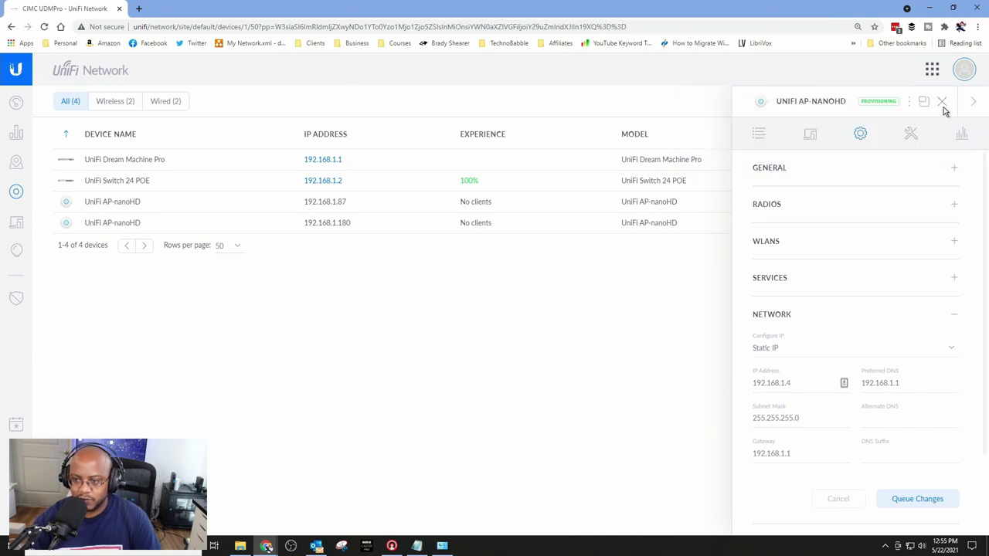
- Close the AP panel and turn on Always show actions in the devices table
click(942, 104)
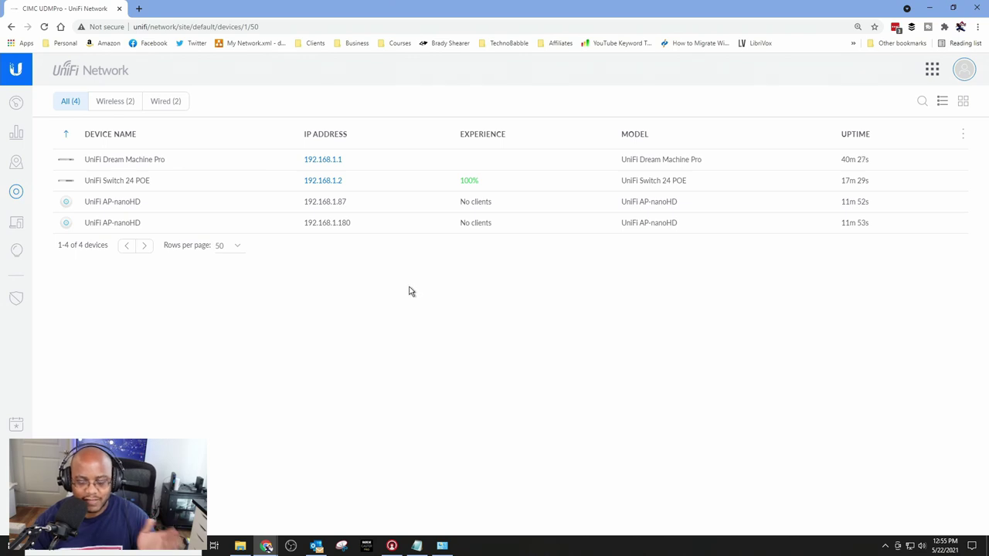
click(963, 136)
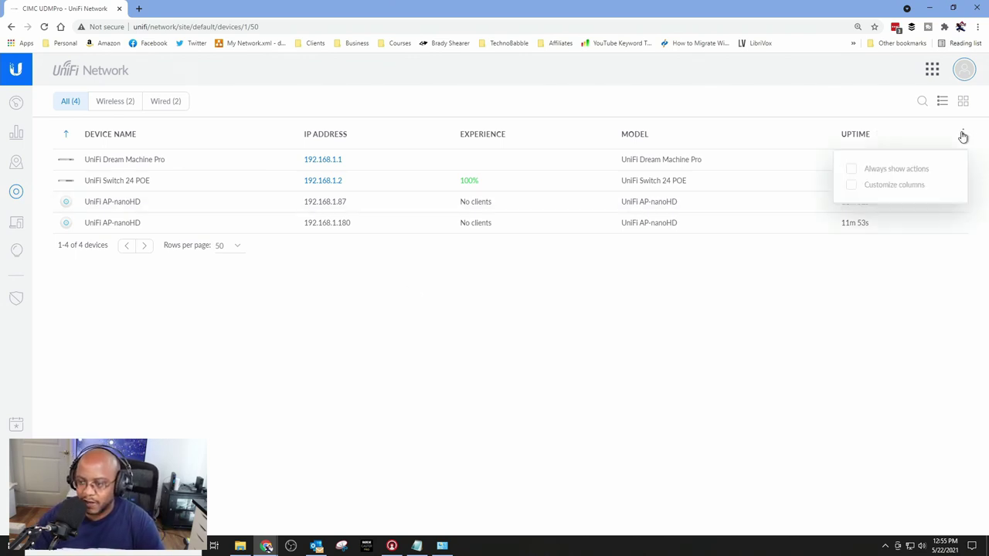
click(851, 186)
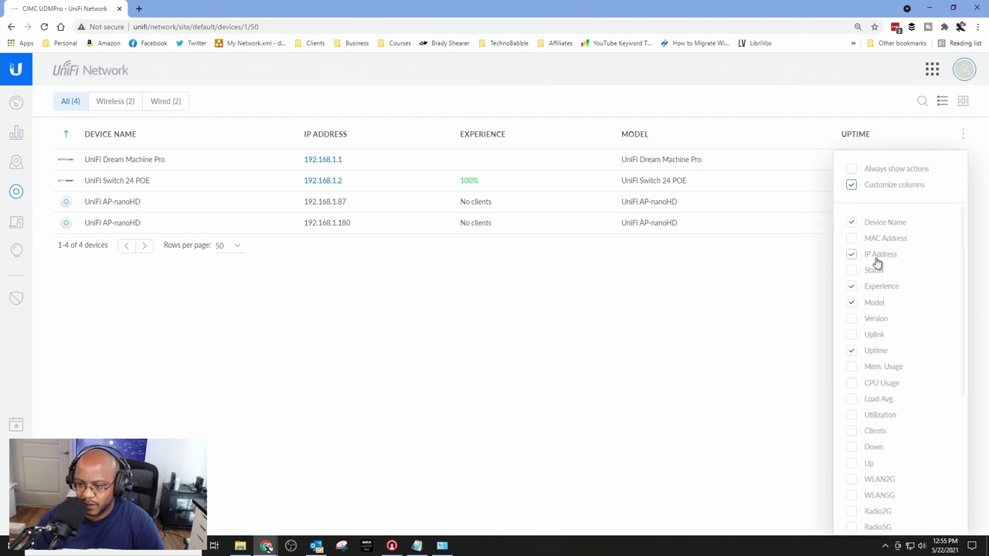
click(851, 187)
click(850, 169)
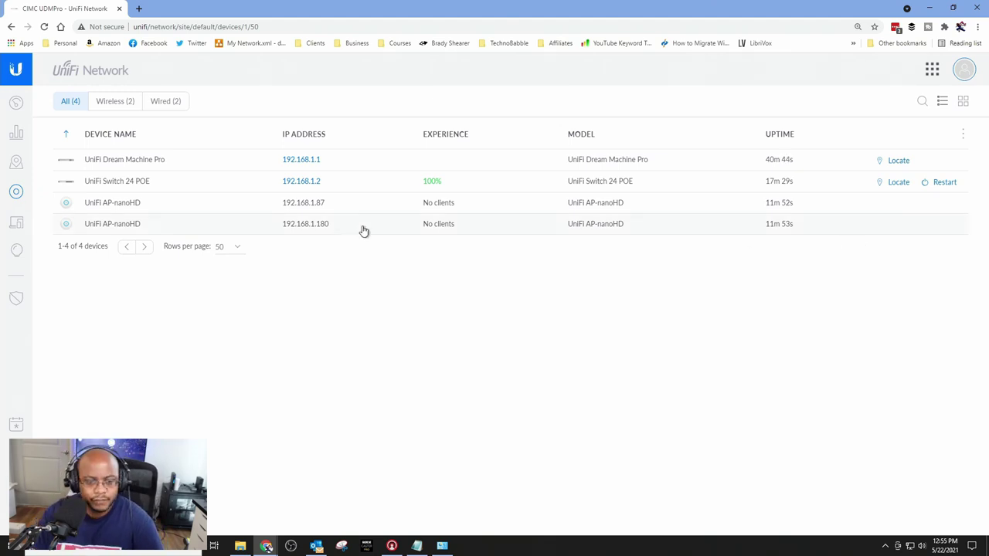
- Review the 192.168.1.87 AP's network settings, then go to the Clients list
click(328, 213)
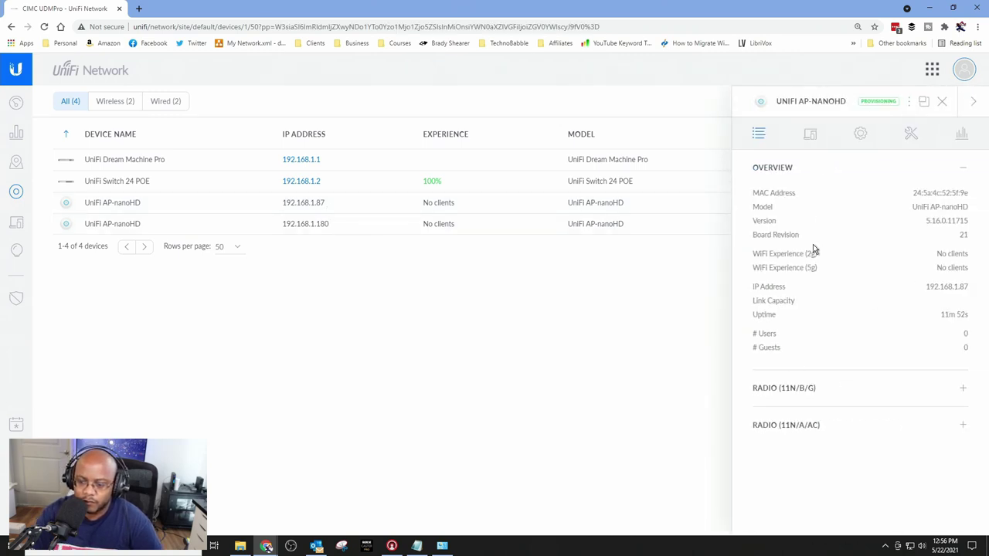
click(858, 138)
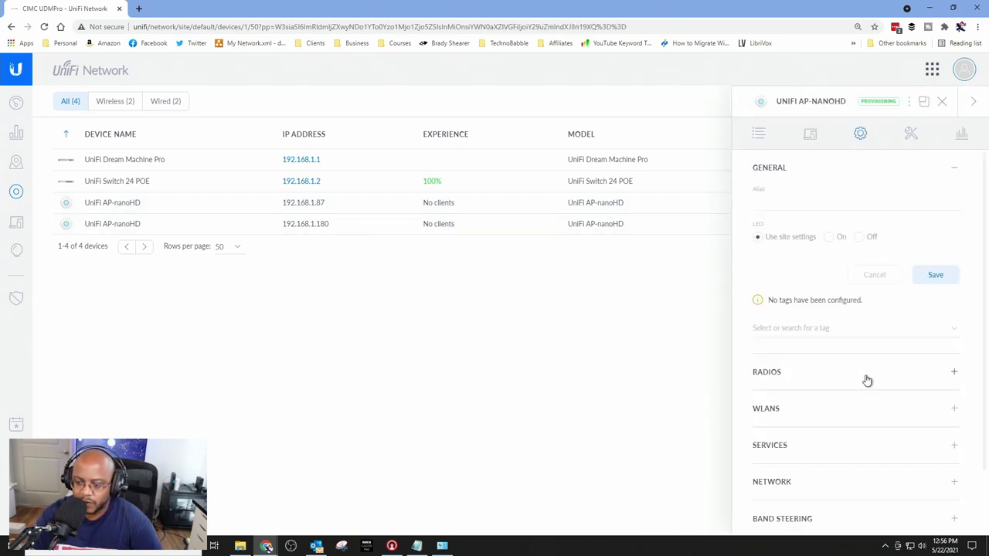
click(781, 482)
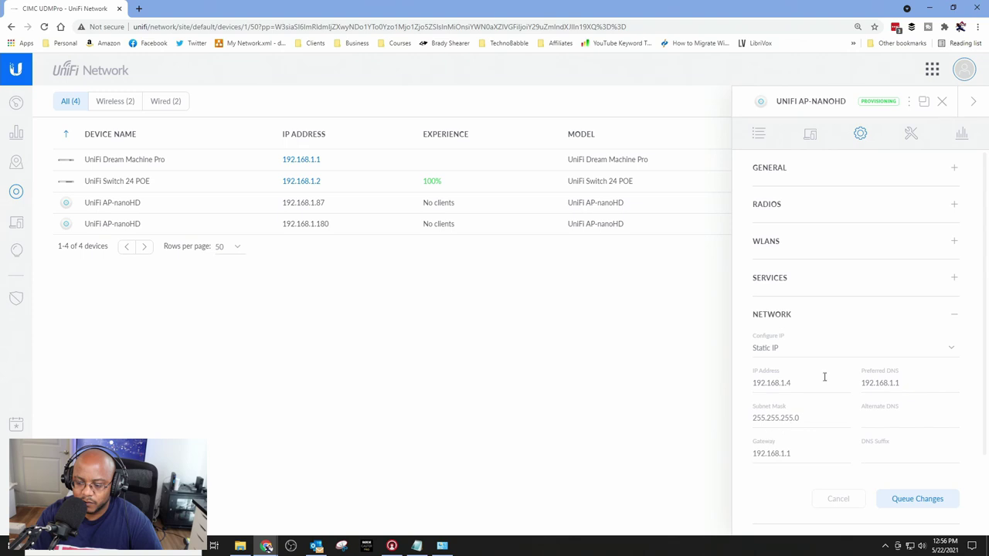
click(944, 103)
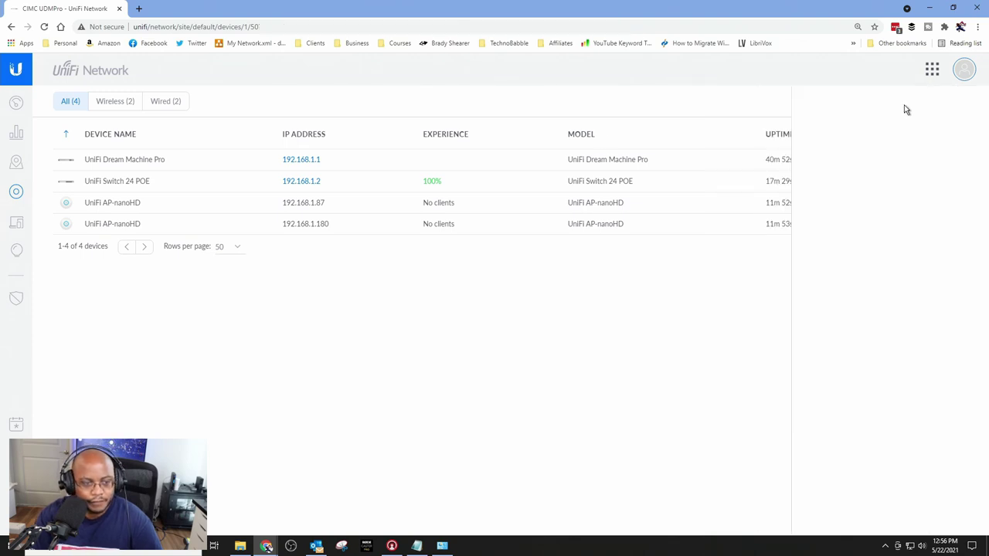
click(17, 223)
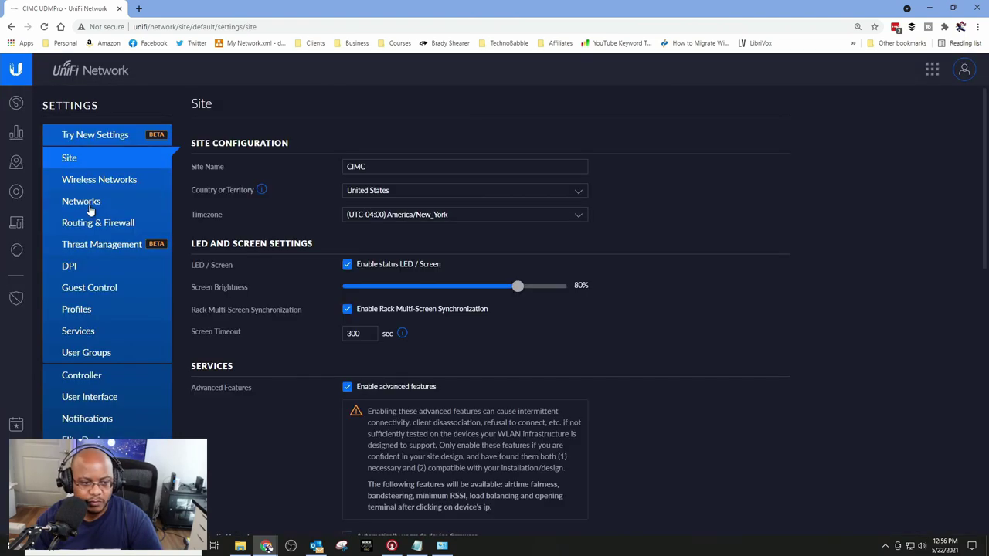
- Delete the Security Cameras network, leaving Guest, LAN, WAN and WAN2, then return to Devices
click(81, 203)
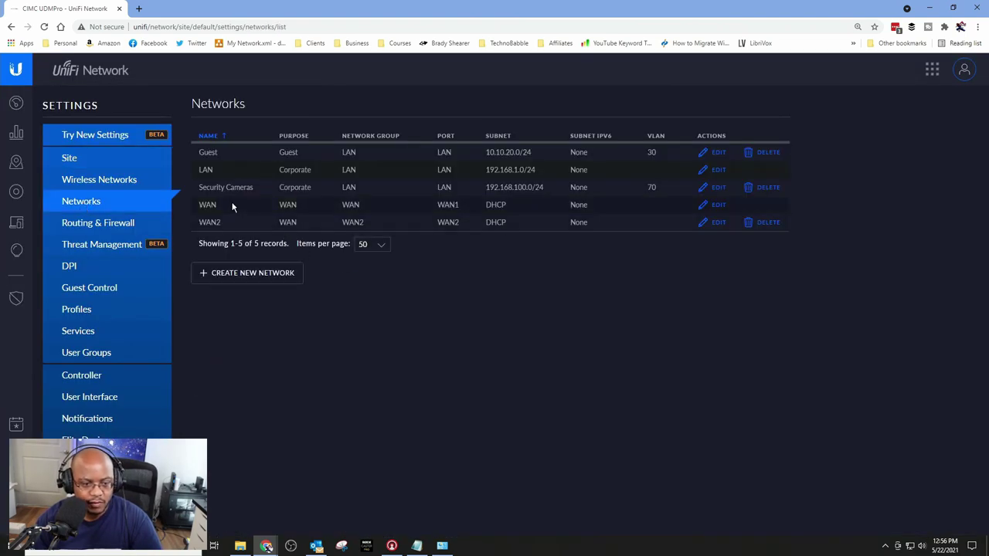
click(765, 192)
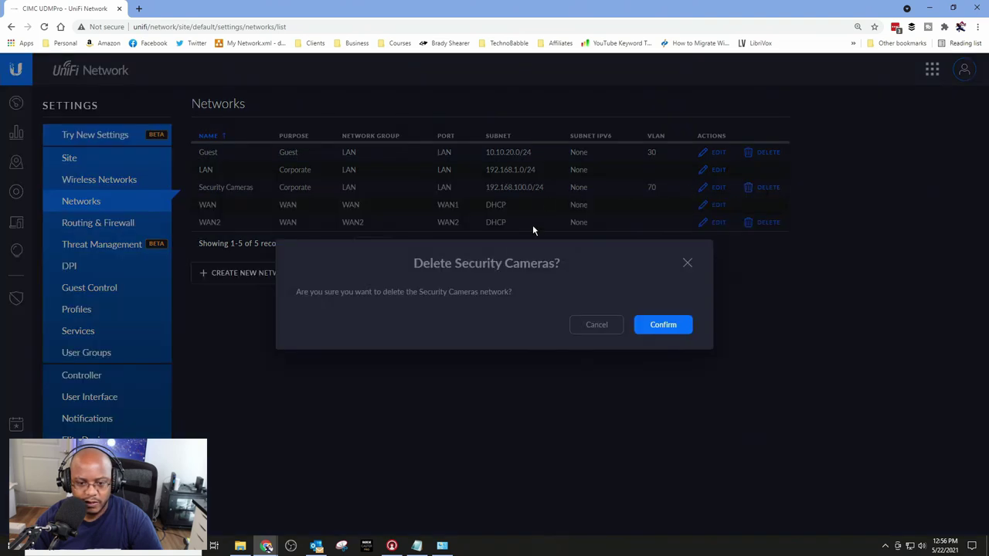
click(649, 333)
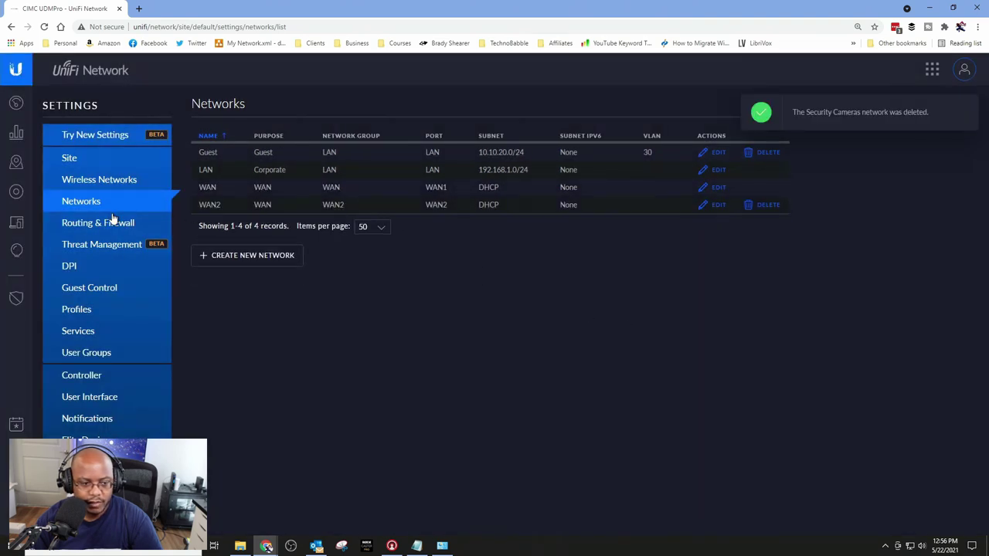
click(17, 193)
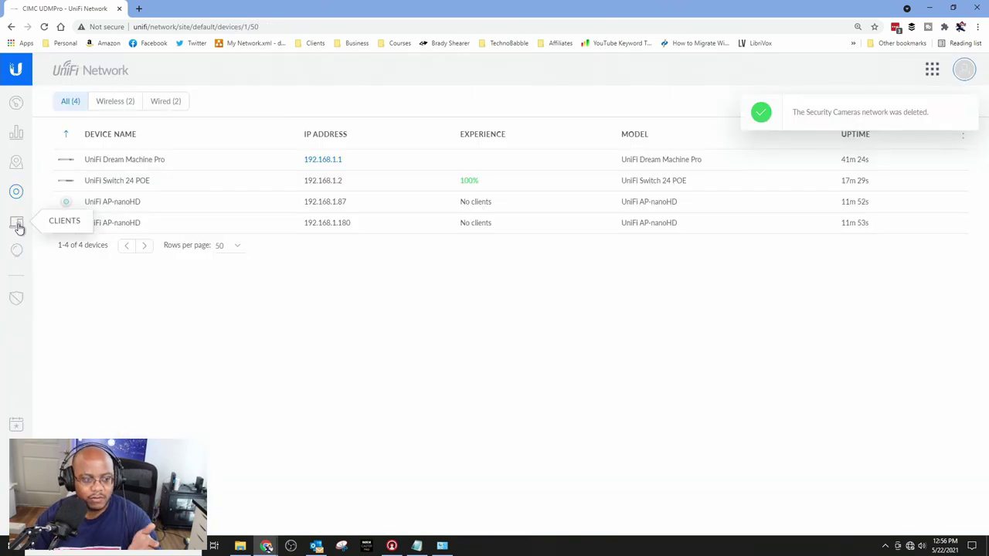
- After the Clients page errors, trim the address back to the console's base unifi/ URL
click(17, 224)
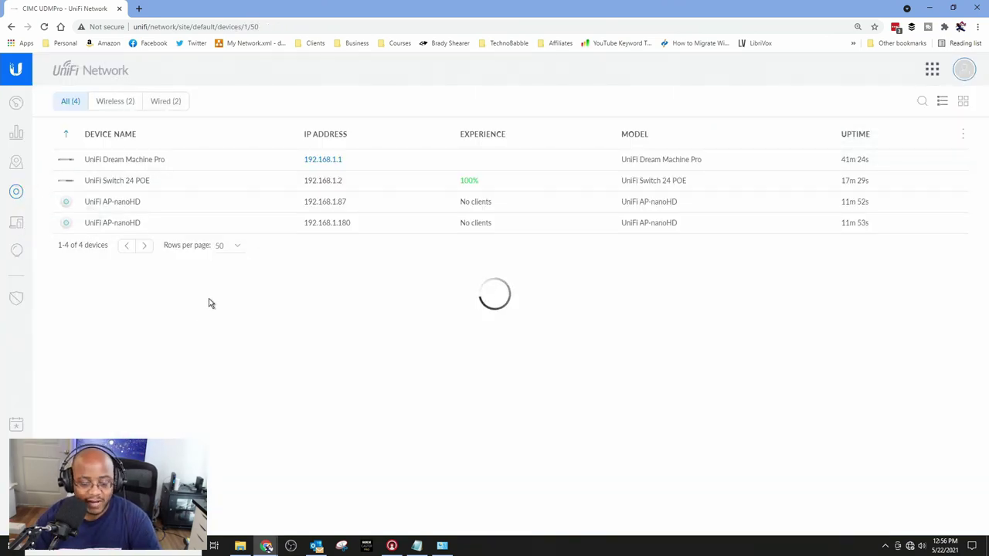
click(17, 224)
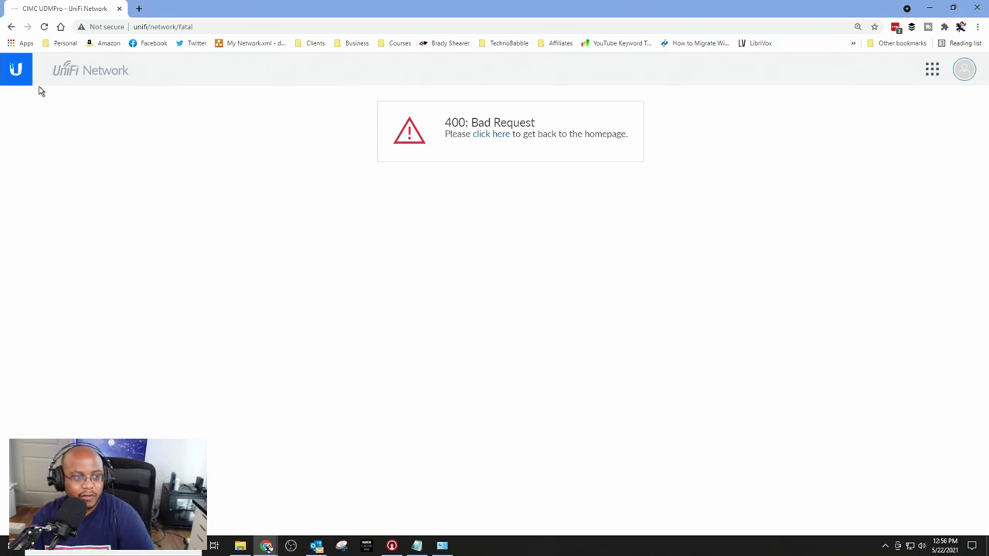
click(147, 26)
drag(153, 26, 331, 31)
key(BackSpace)
key(Return)
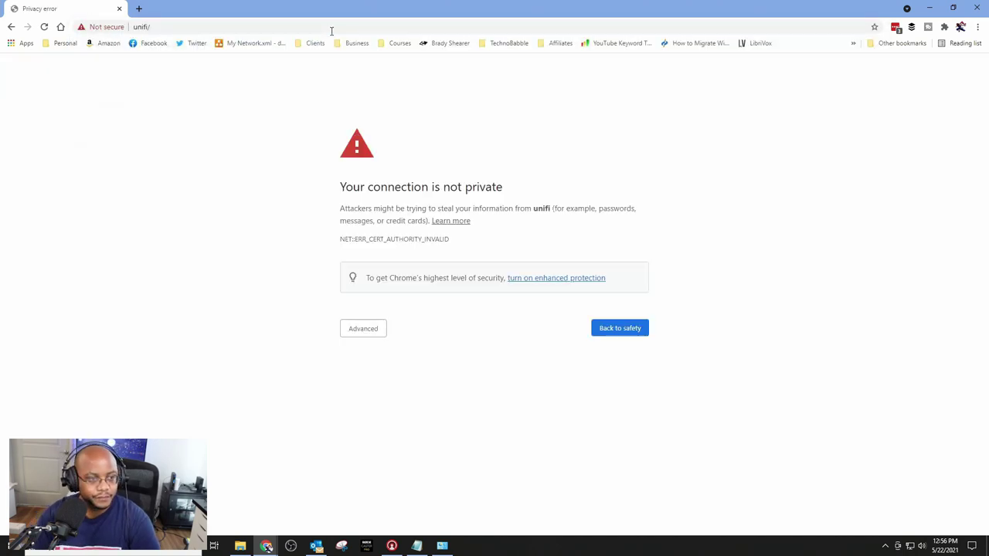
- Bypass the certificate warning and sign in with the two-factor verification code
click(373, 330)
click(378, 408)
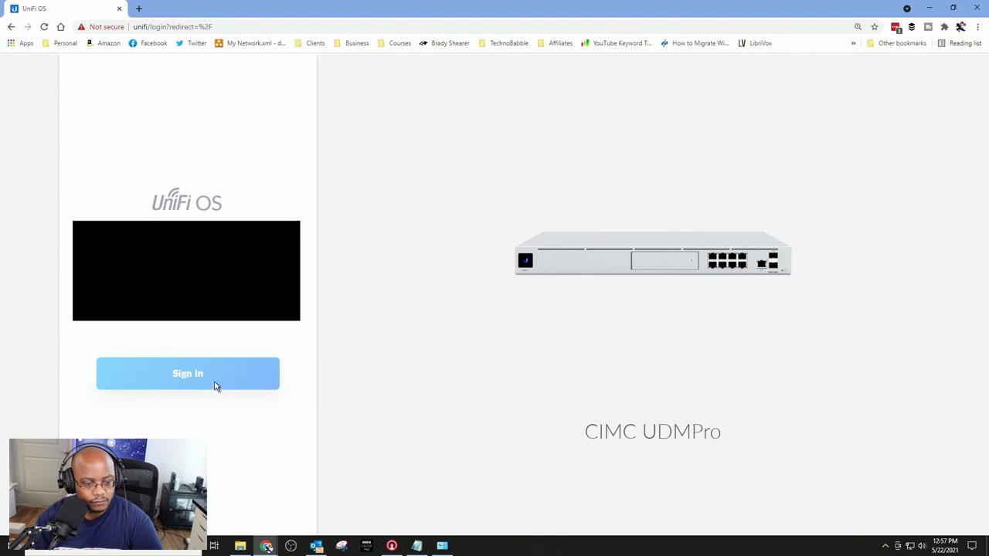
click(216, 384)
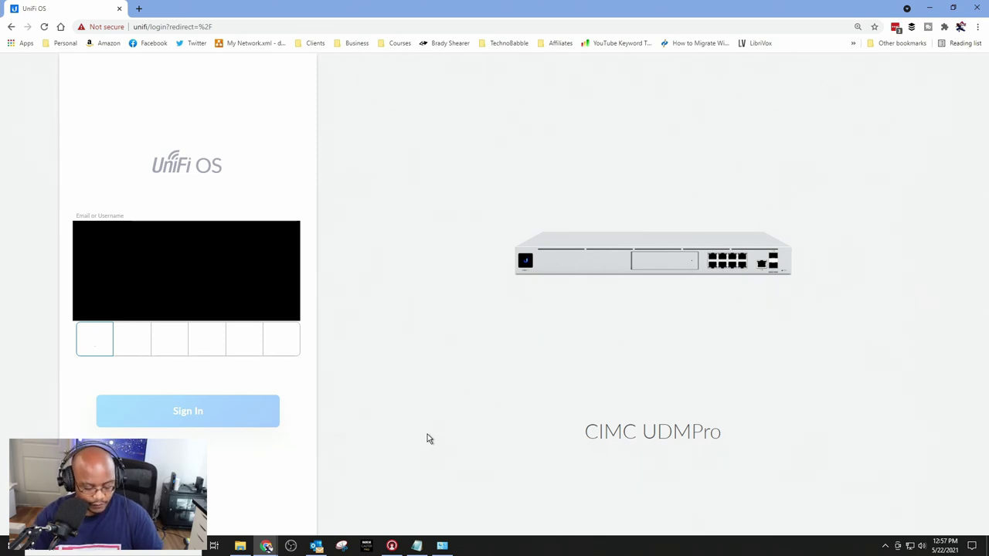
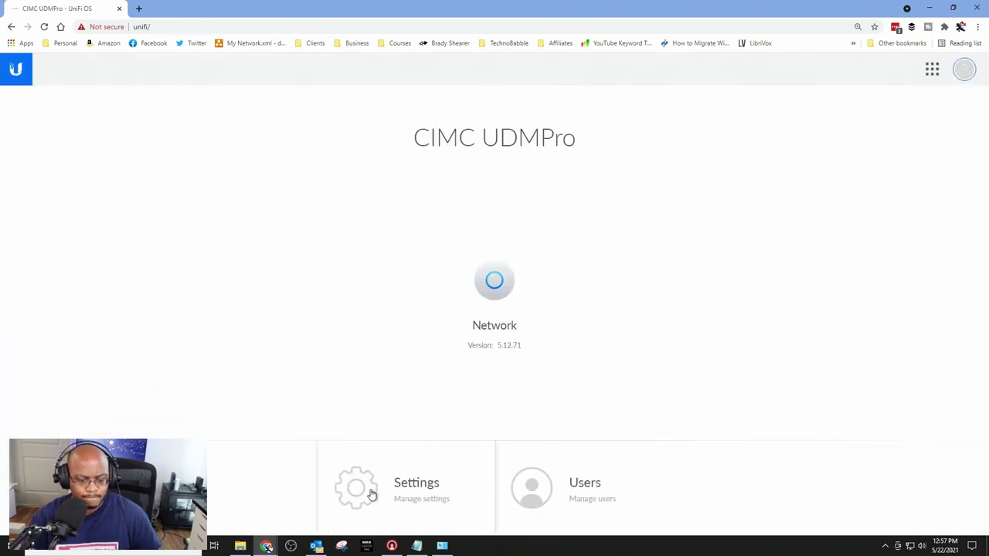
- Check console firmware 1.6.8 (update available) in Settings, then launch the Network app
click(357, 491)
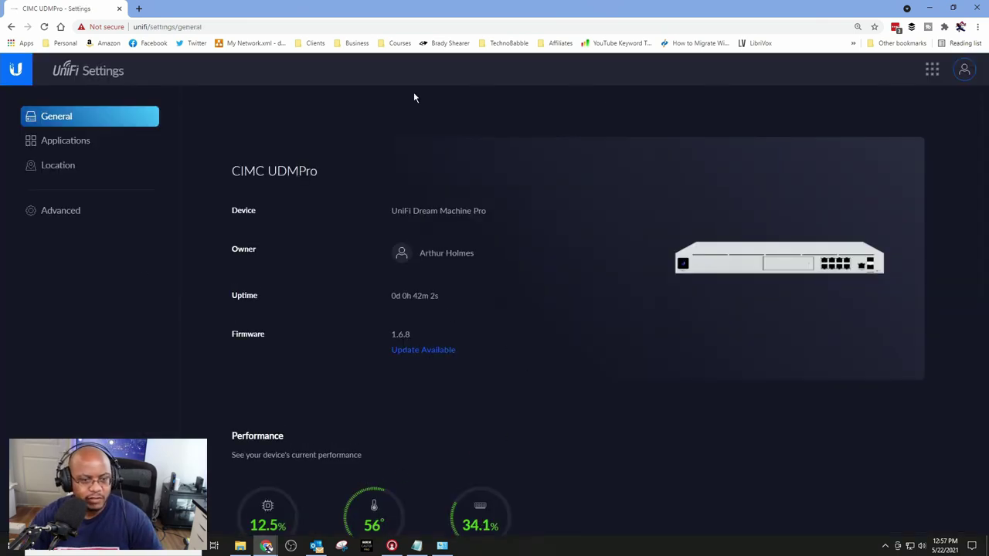
click(930, 72)
click(761, 178)
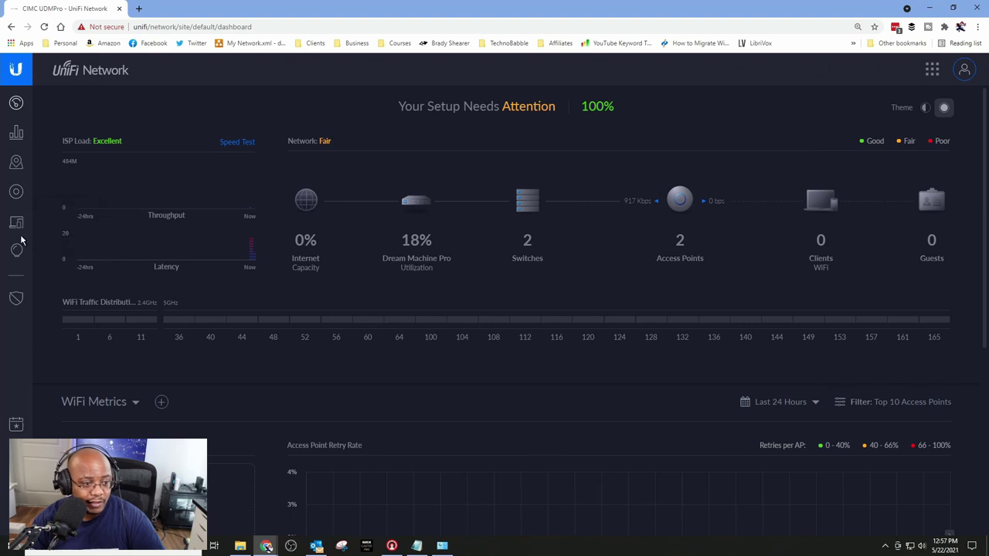
- Enable and save a fixed IP address for the UVC-G4-Bullet at 192.168.1.152
click(19, 226)
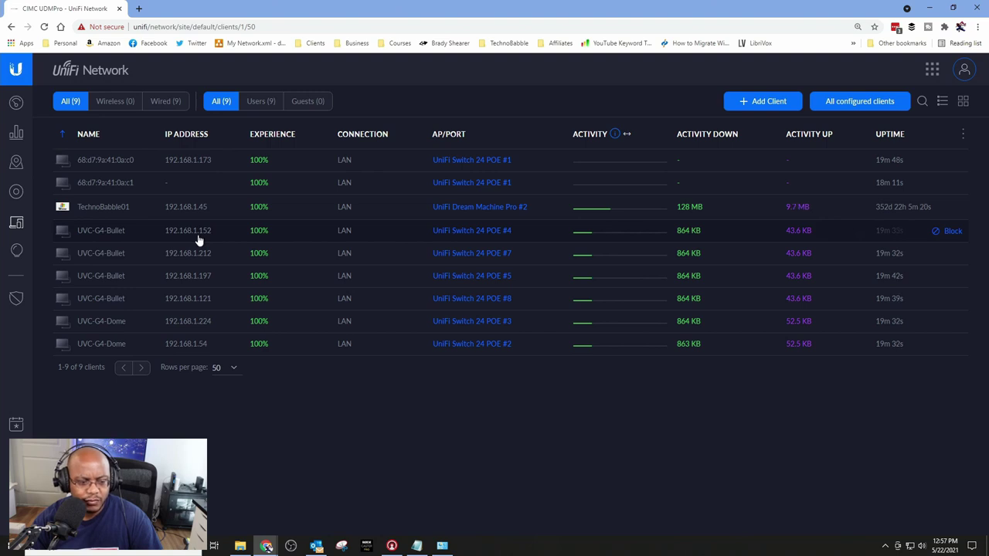
click(198, 237)
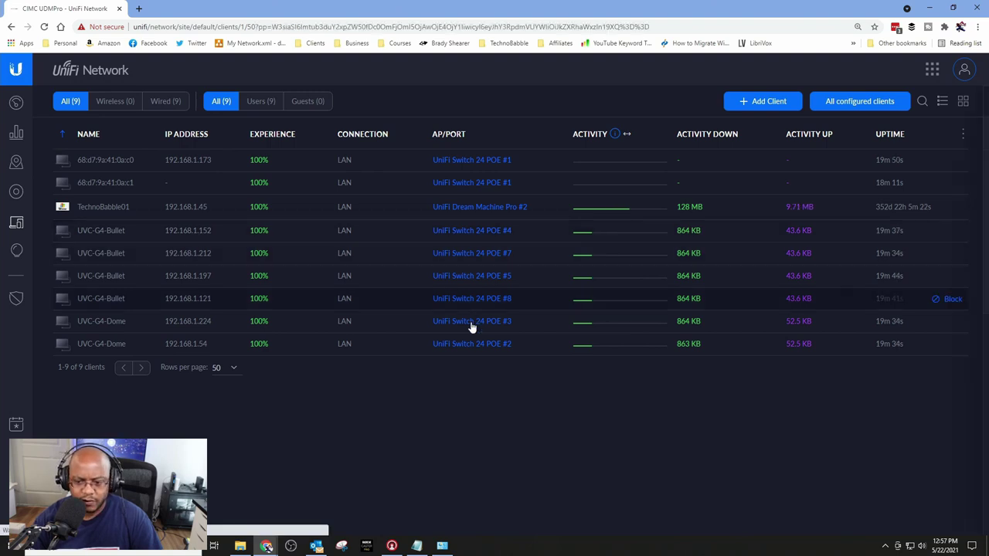
click(961, 133)
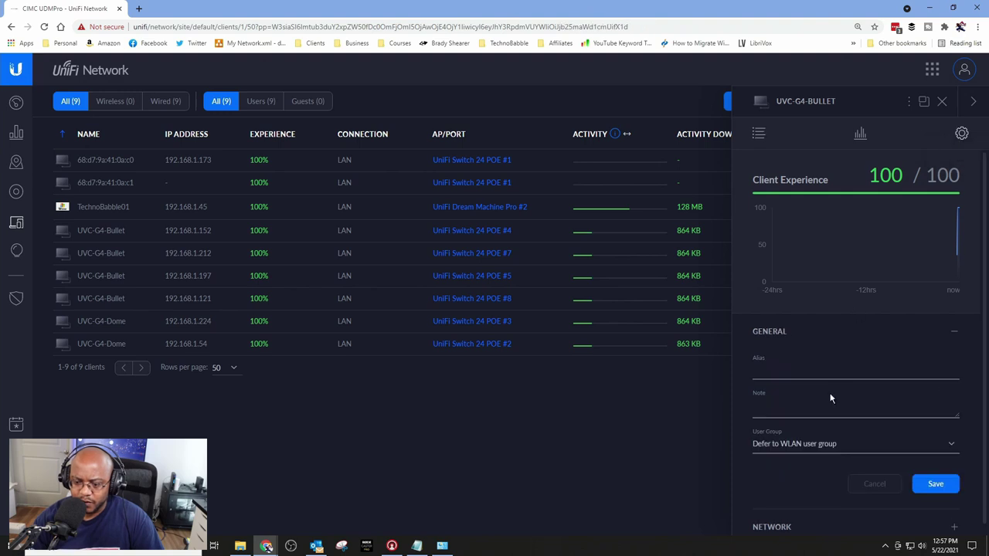
click(792, 516)
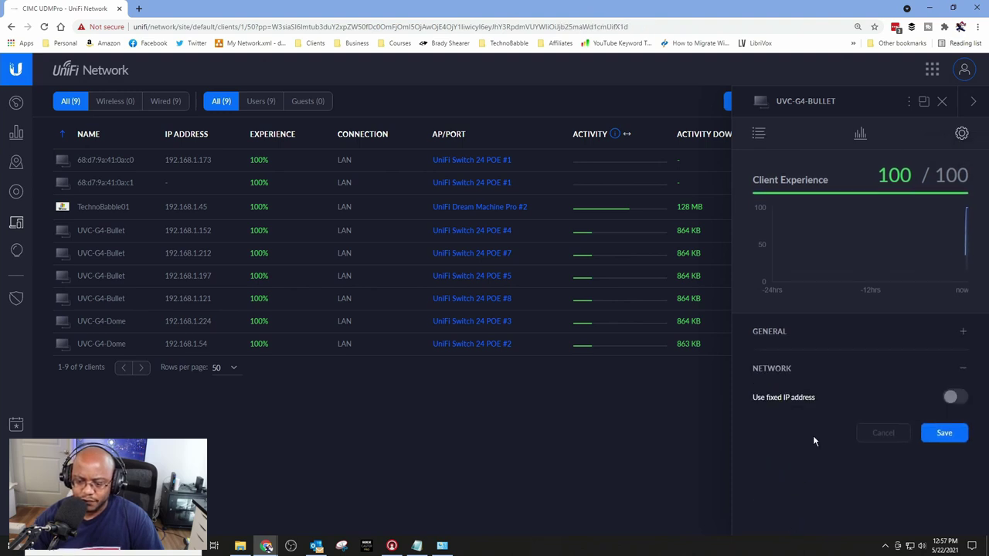
click(962, 398)
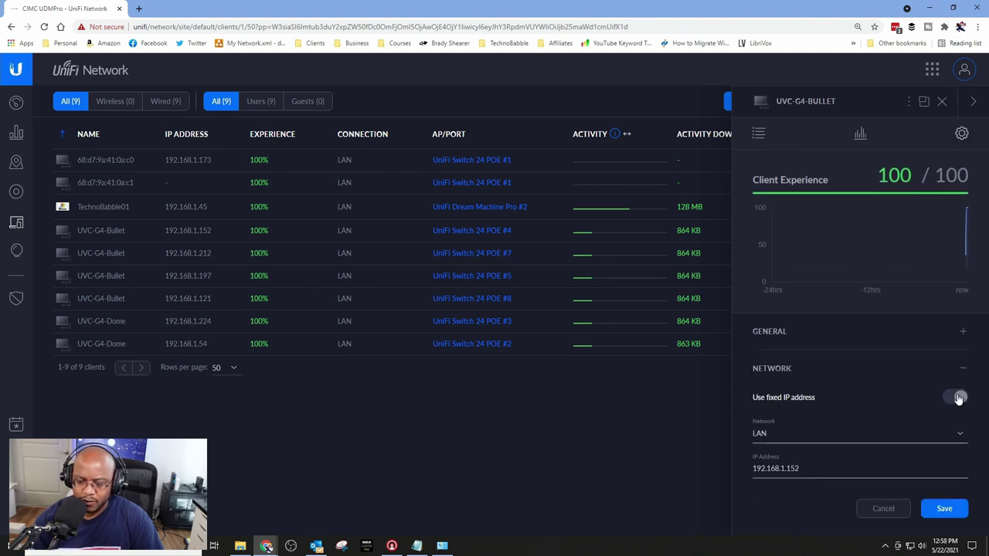
click(804, 470)
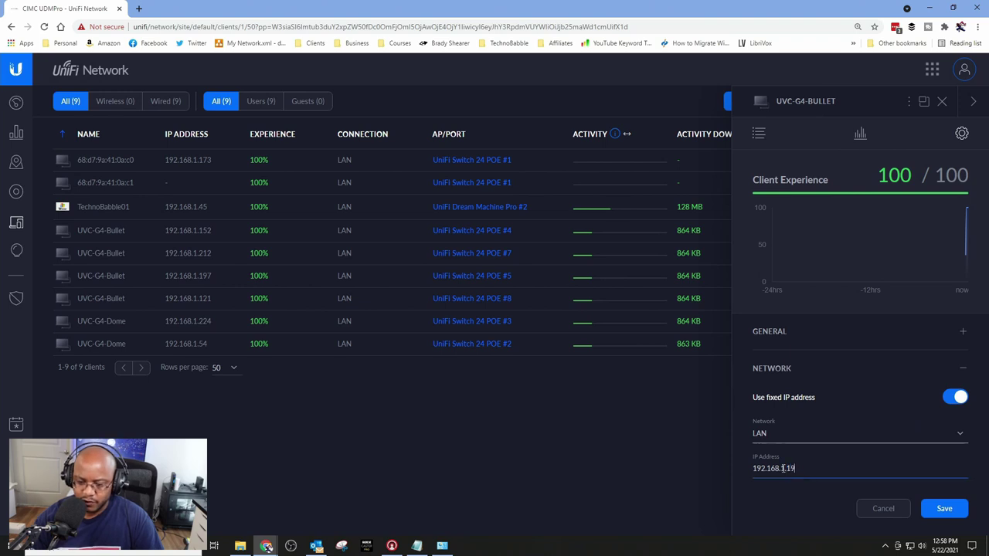
click(944, 508)
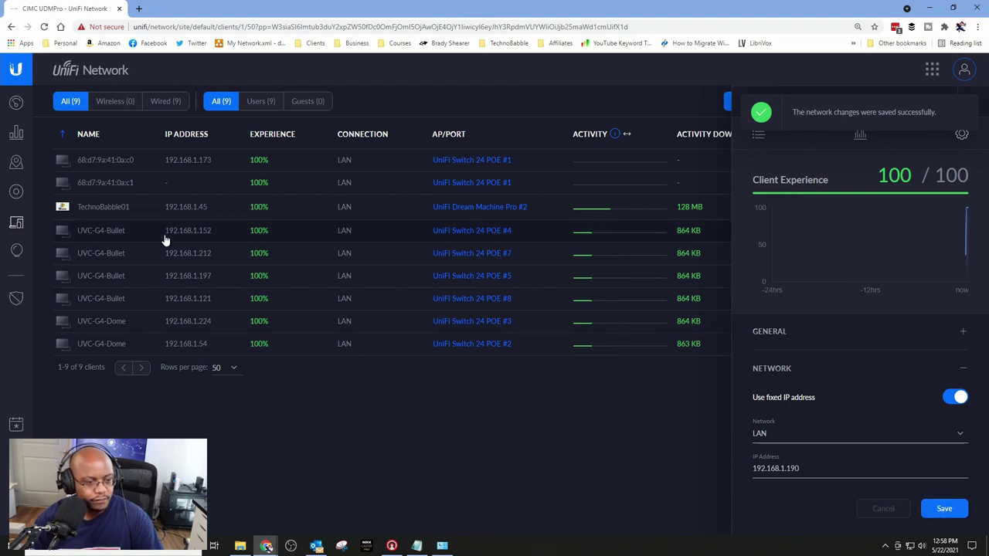
- Enable and save a fixed IP address for the bullet camera at 192.168.1.212
click(259, 261)
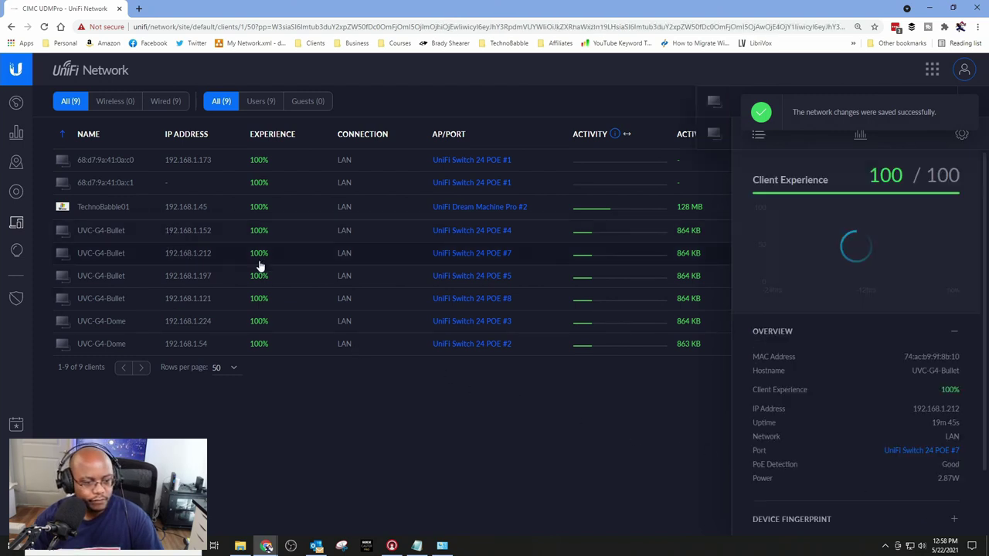
click(961, 134)
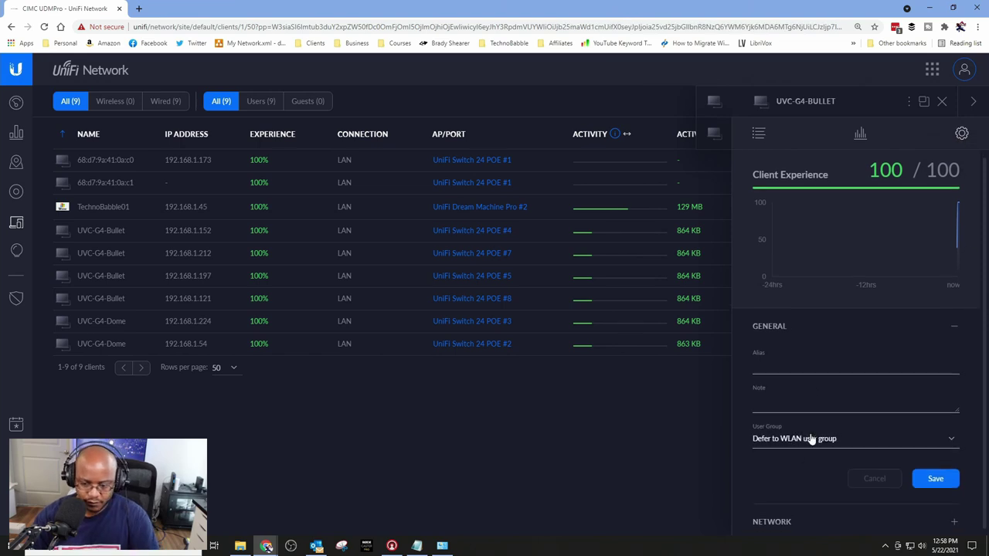
click(843, 516)
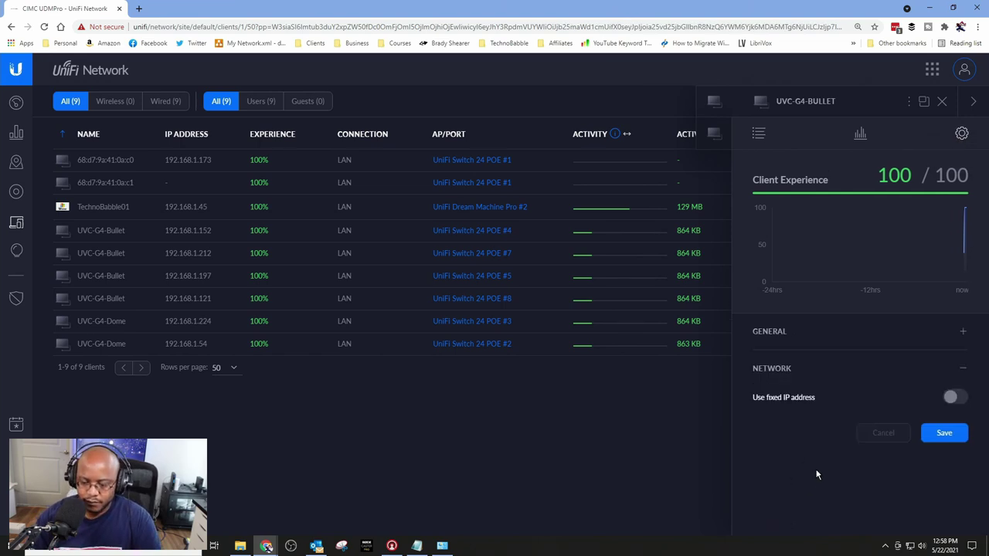
click(955, 399)
drag(789, 470, 805, 471)
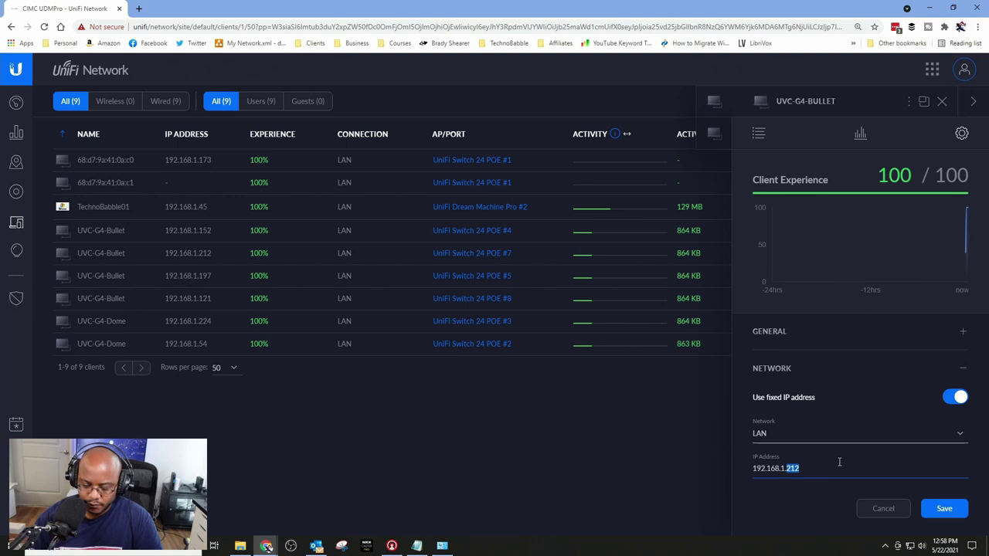
click(944, 509)
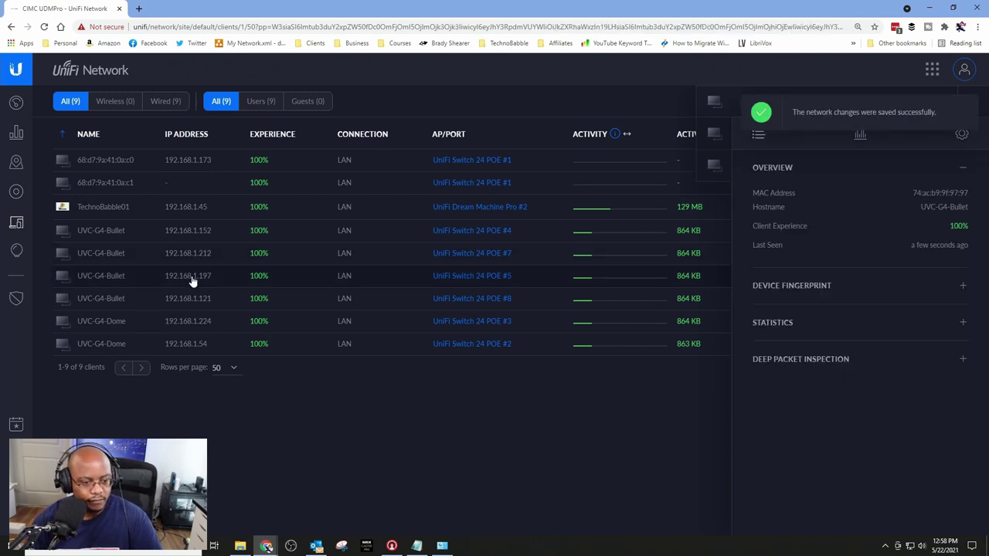
- Give the bullet camera at 192.168.1.197 the fixed address 192.168.1.92
click(961, 135)
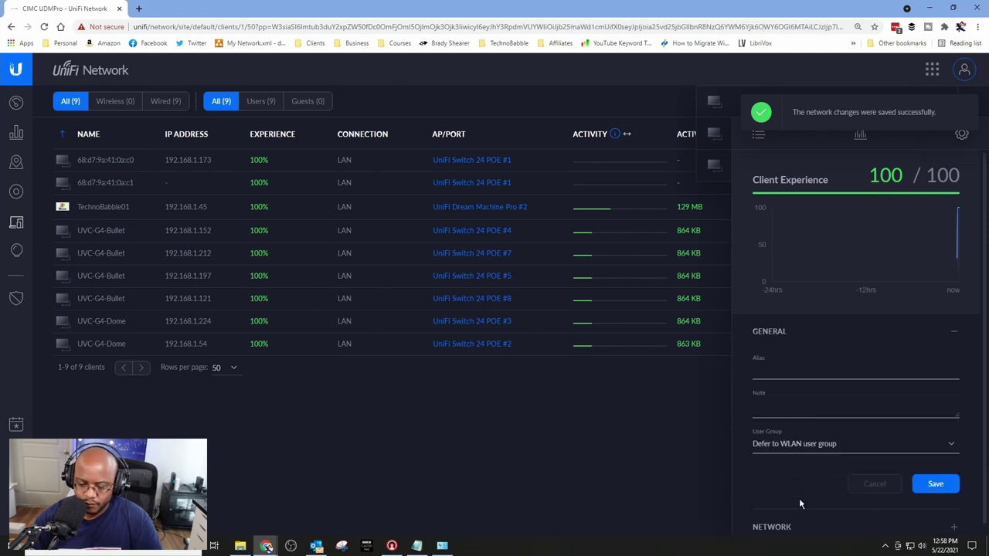
click(953, 526)
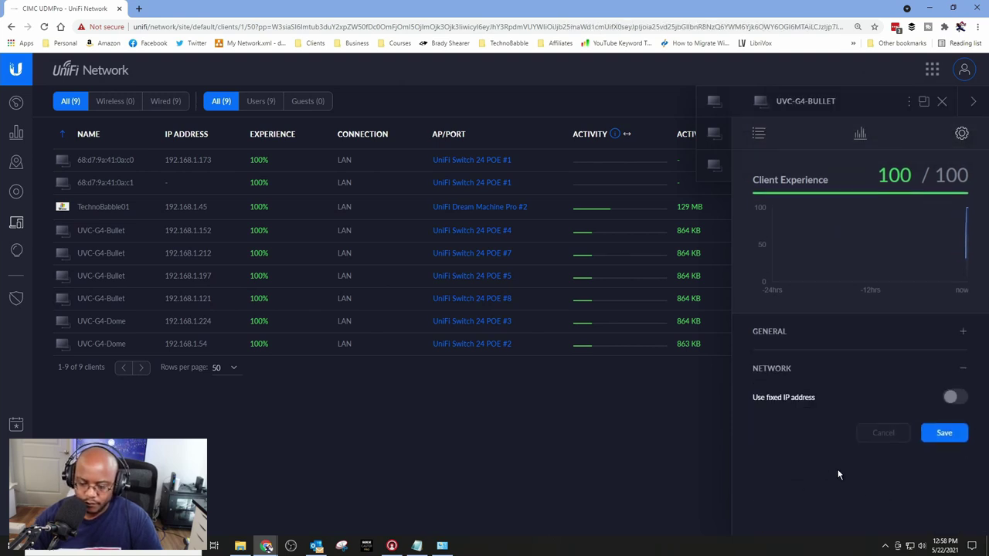
click(955, 398)
double_click(787, 468)
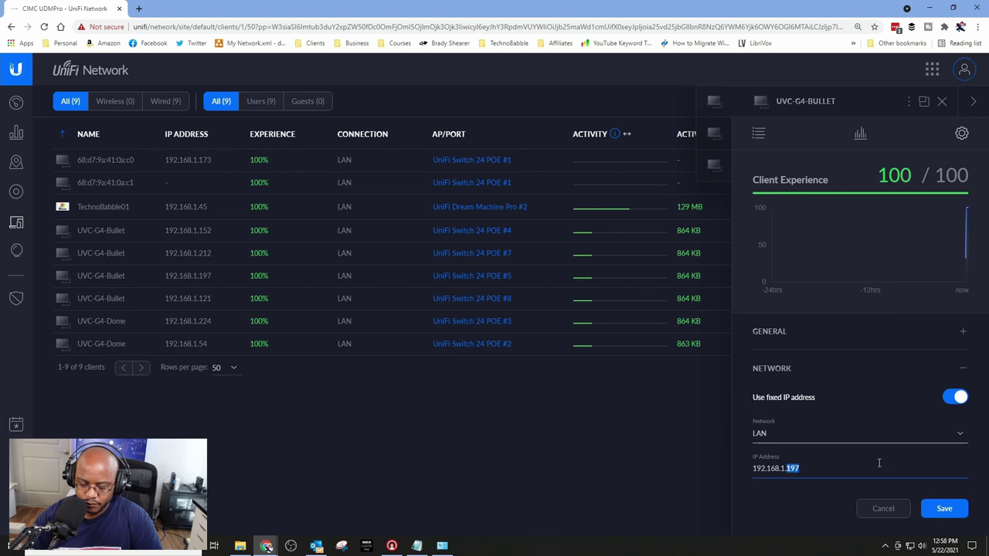
text(92)
click(944, 510)
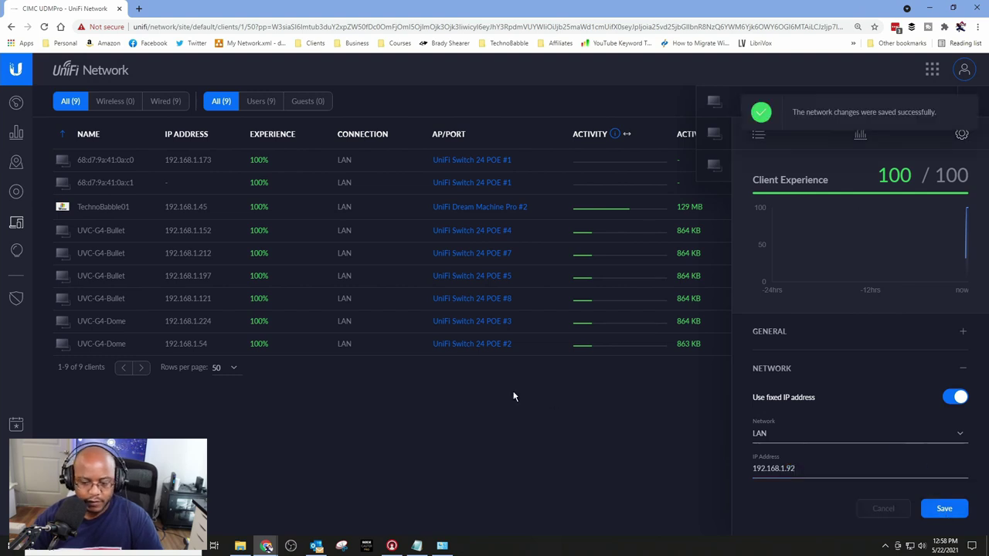
- Give the bullet camera at 192.168.1.121 the fixed address 192.168.1.93
click(115, 300)
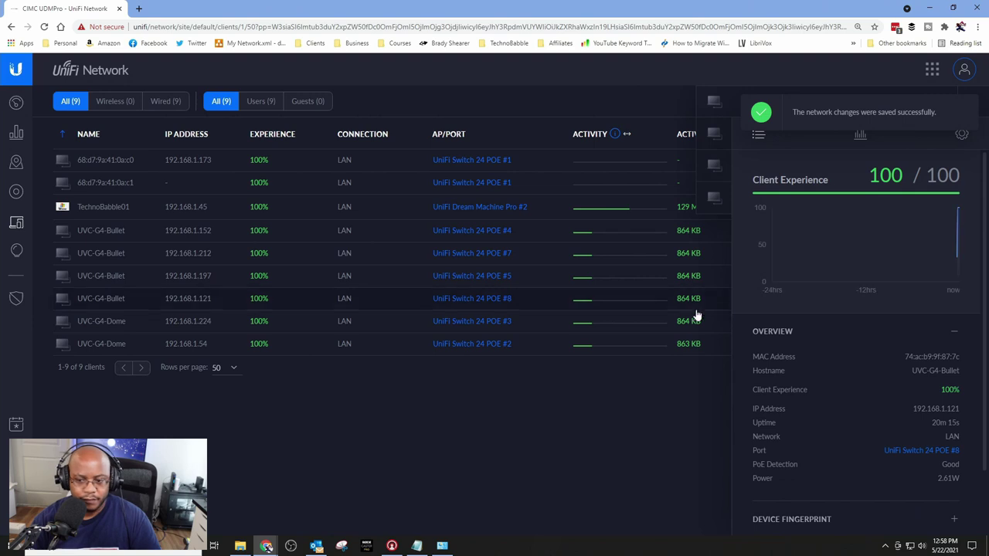
click(962, 136)
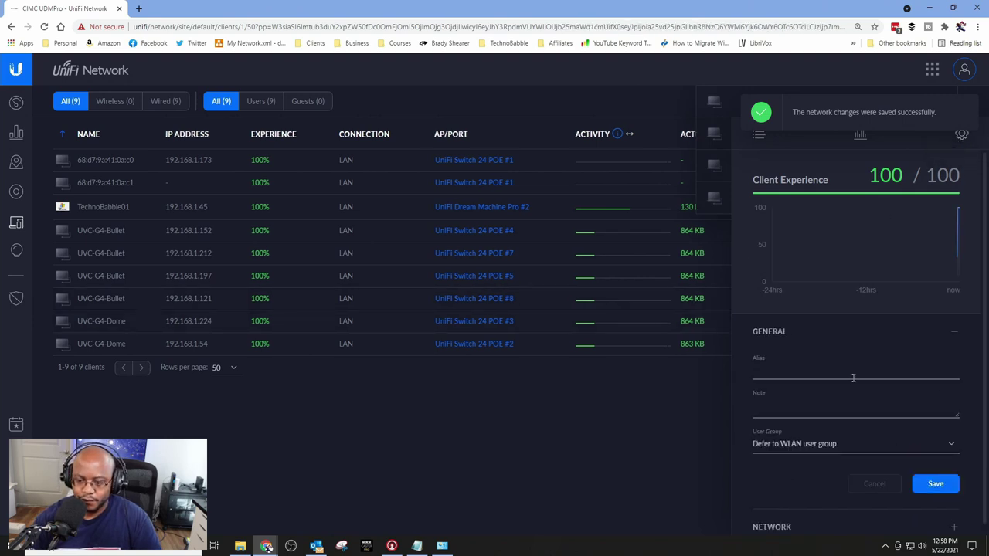
click(772, 527)
click(951, 399)
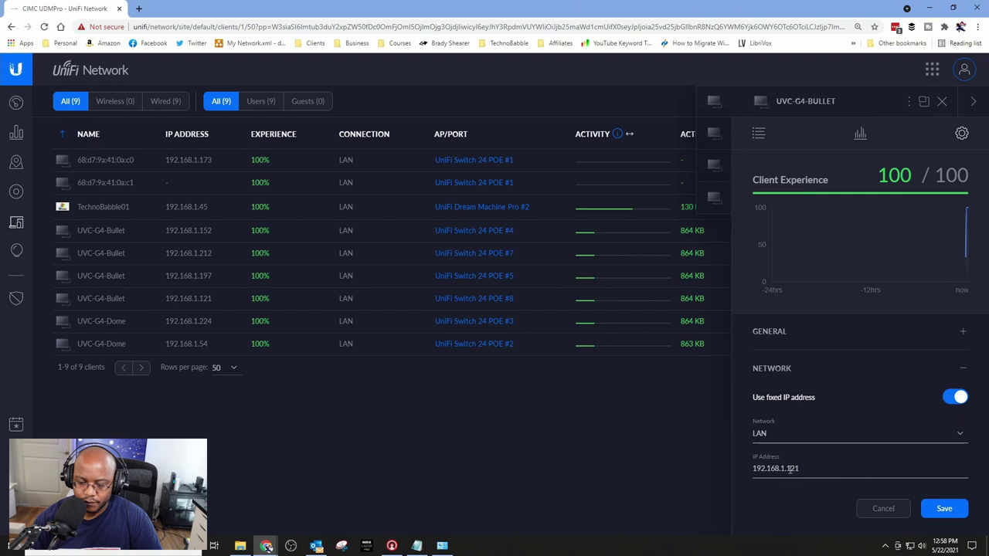
drag(788, 469, 836, 459)
text(93)
click(944, 509)
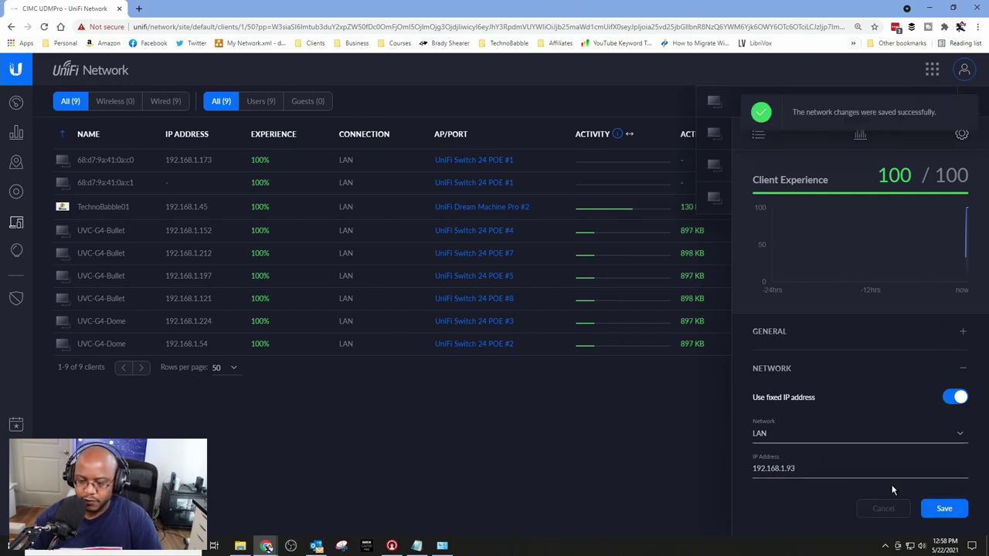
- Give the dome camera at 192.168.1.224 the fixed address 192.168.1.94
click(123, 328)
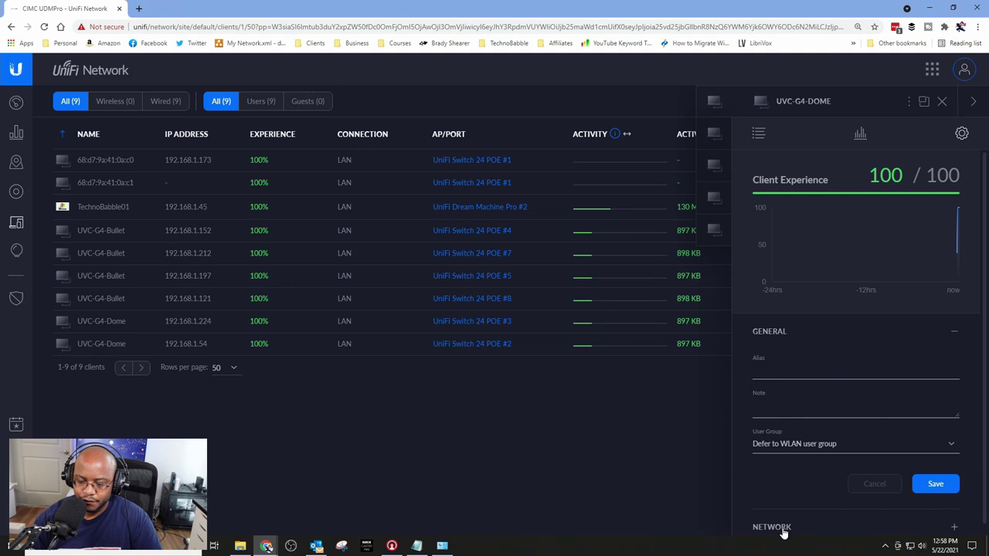
click(815, 527)
click(950, 398)
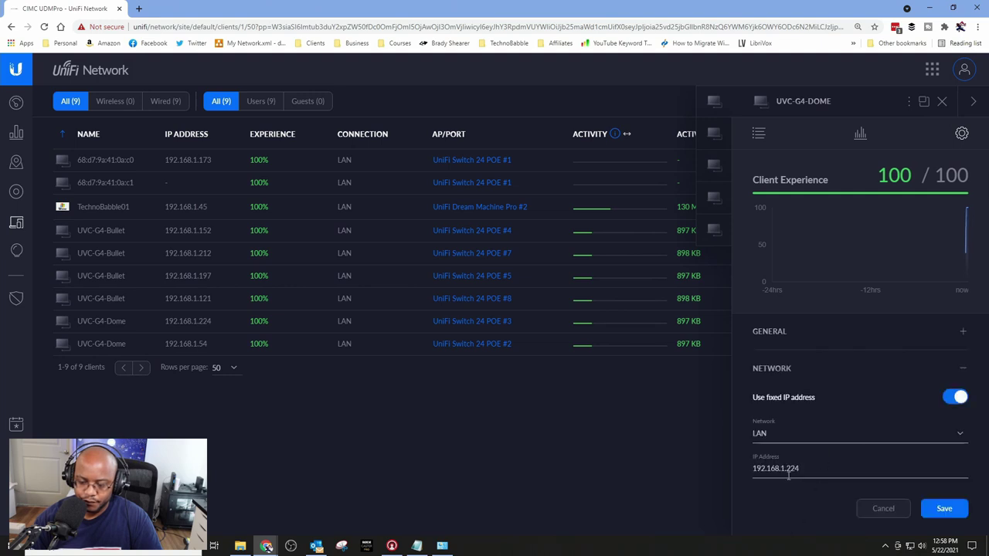
drag(787, 470, 798, 470)
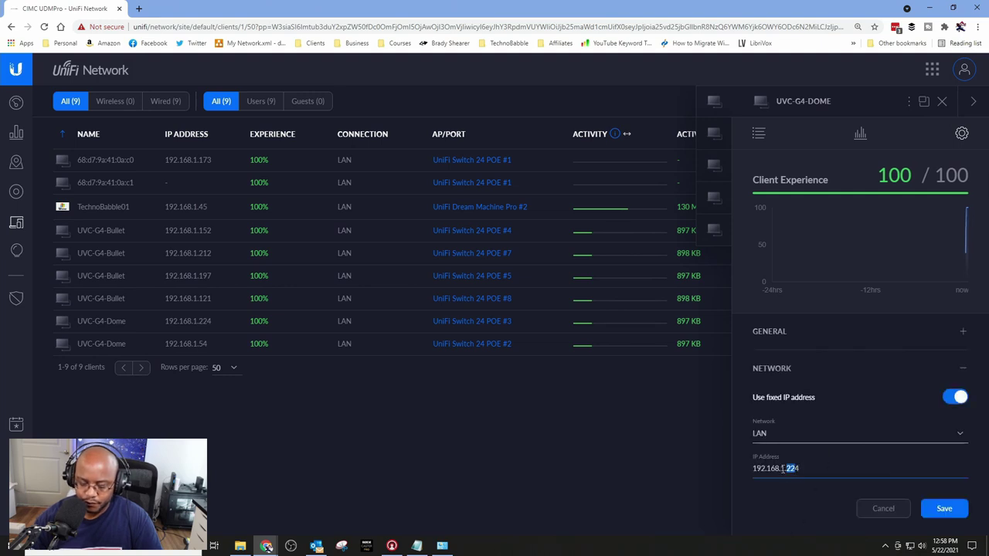
click(944, 509)
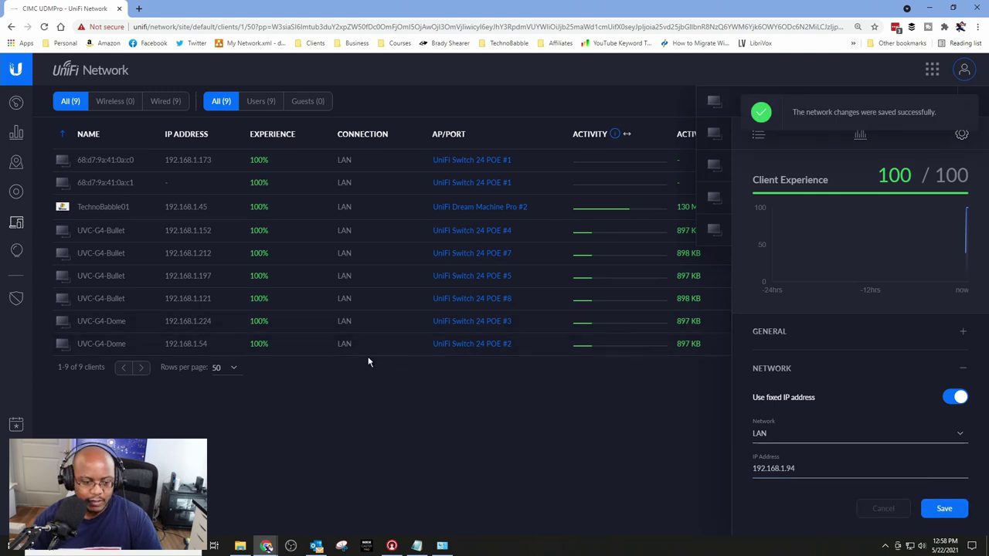
- Give the dome camera at 192.168.1.54 the fixed address 192.168.1.195
click(134, 348)
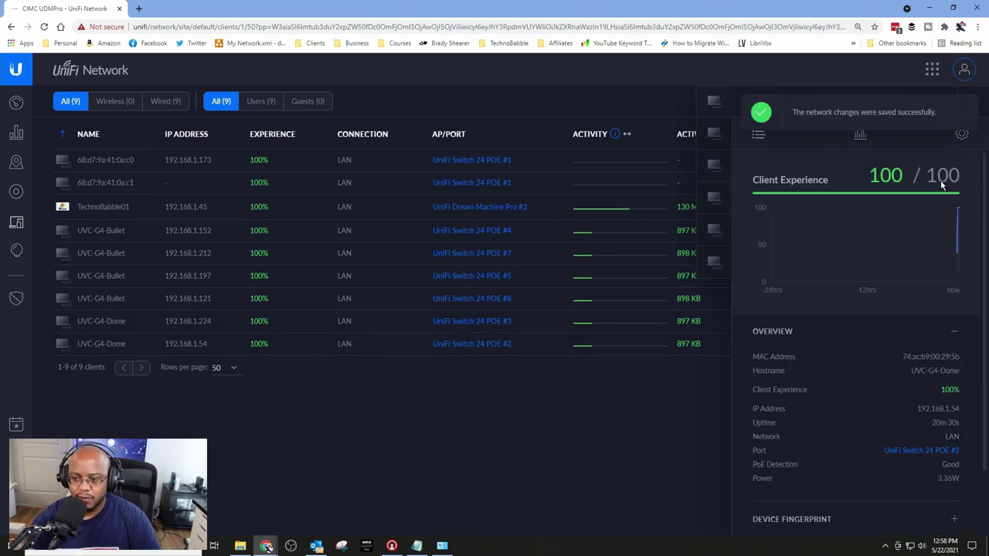
click(961, 136)
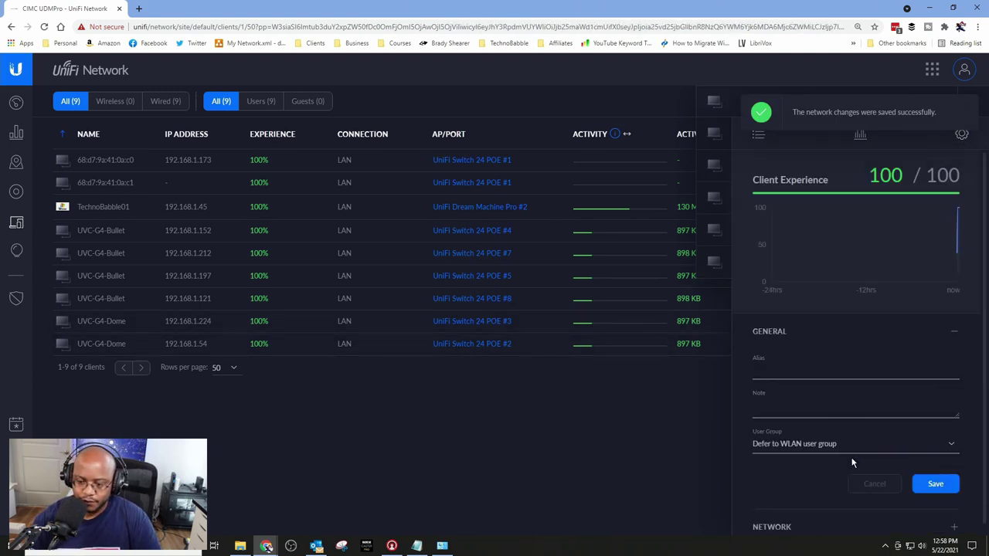
click(782, 520)
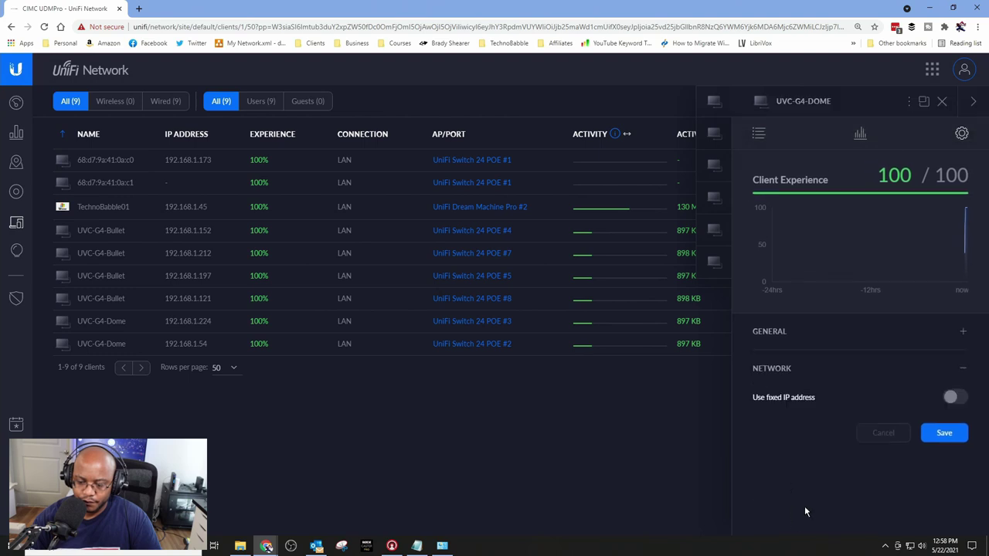
click(952, 397)
drag(787, 470, 793, 469)
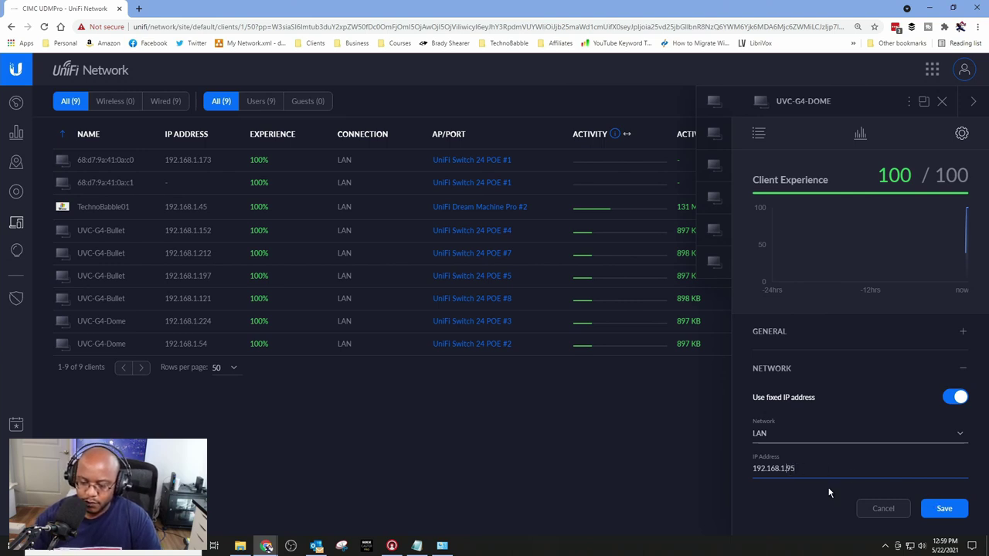
click(944, 511)
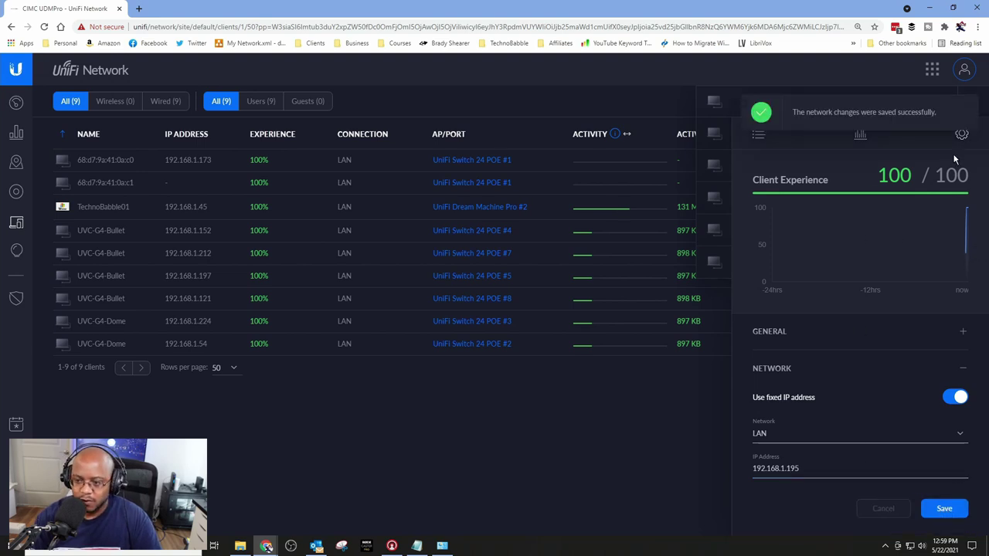
click(965, 112)
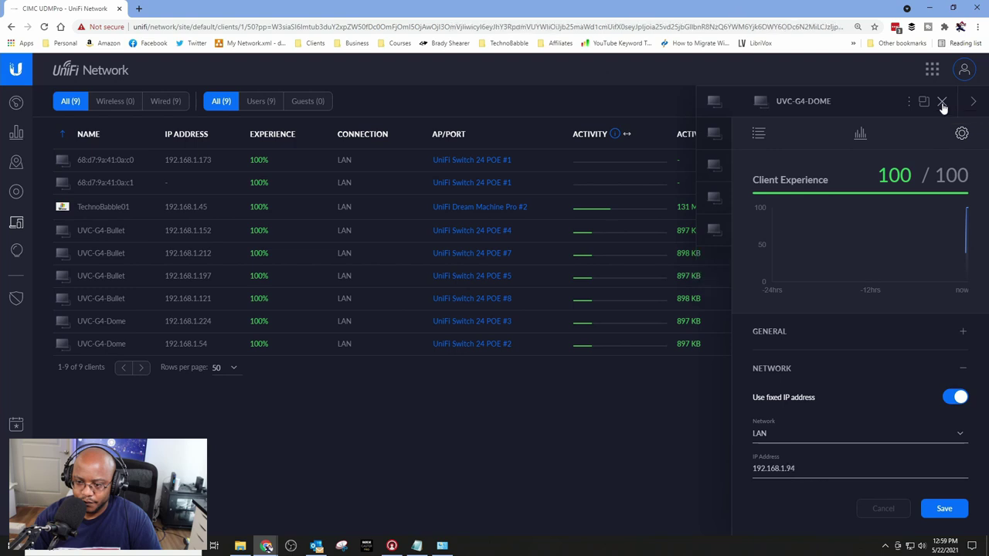
- Save the dome camera's fixed IP as 192.168.1.194 and the next camera's as 192.168.1.193
double_click(789, 469)
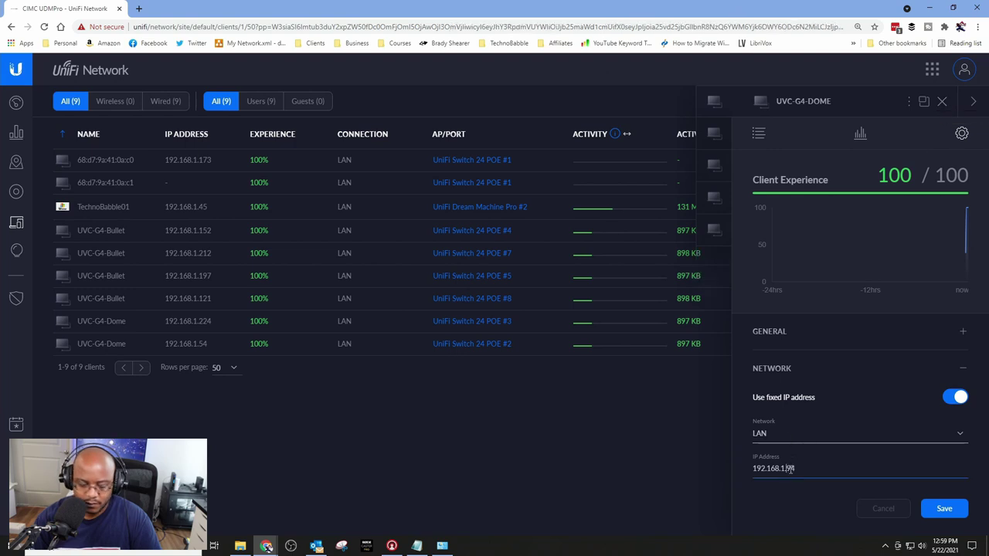
text(194)
click(944, 508)
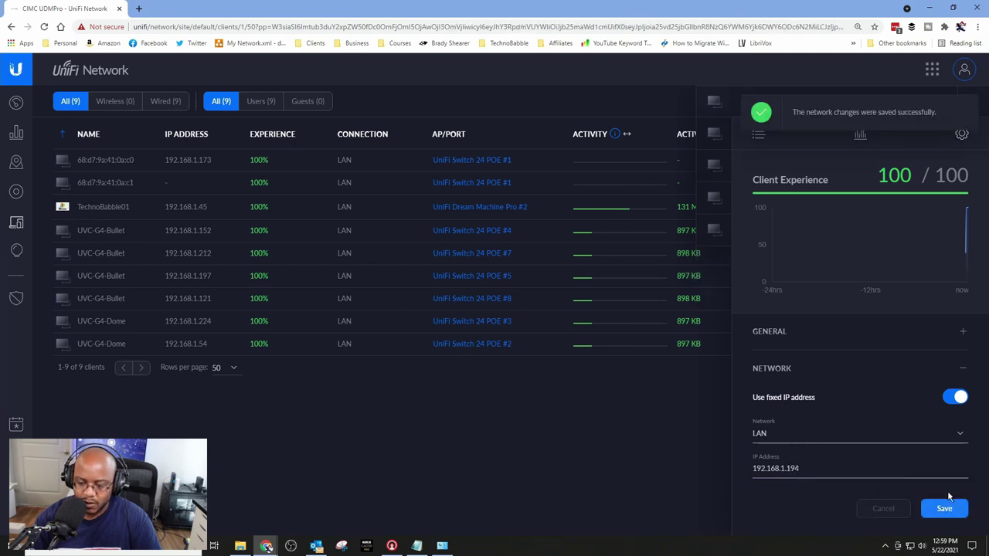
click(968, 111)
click(942, 102)
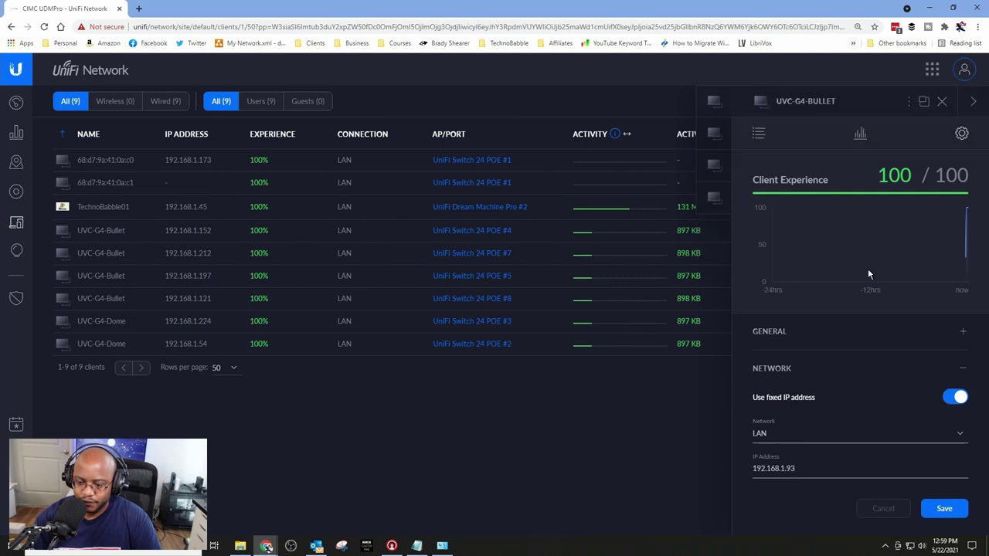
click(790, 468)
text(1)
click(944, 508)
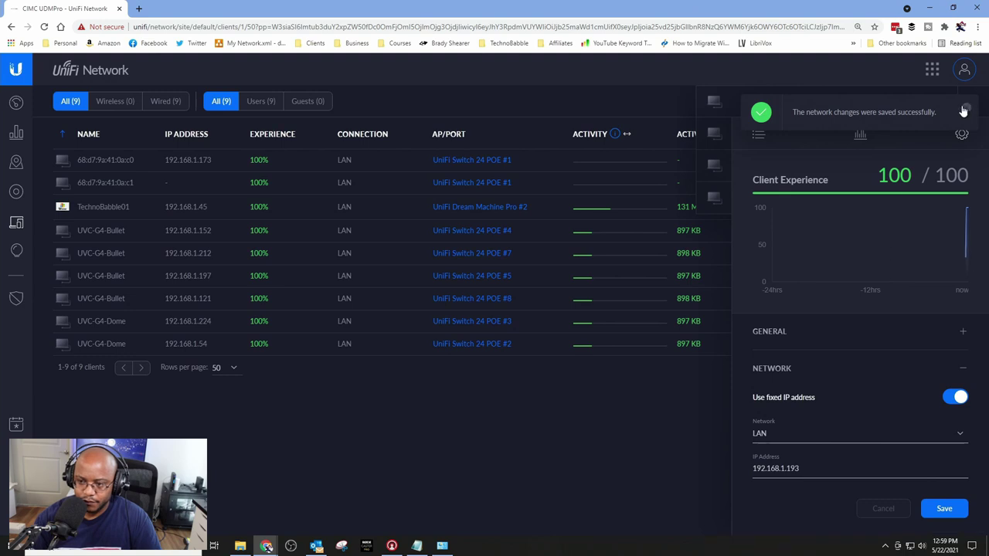
click(968, 110)
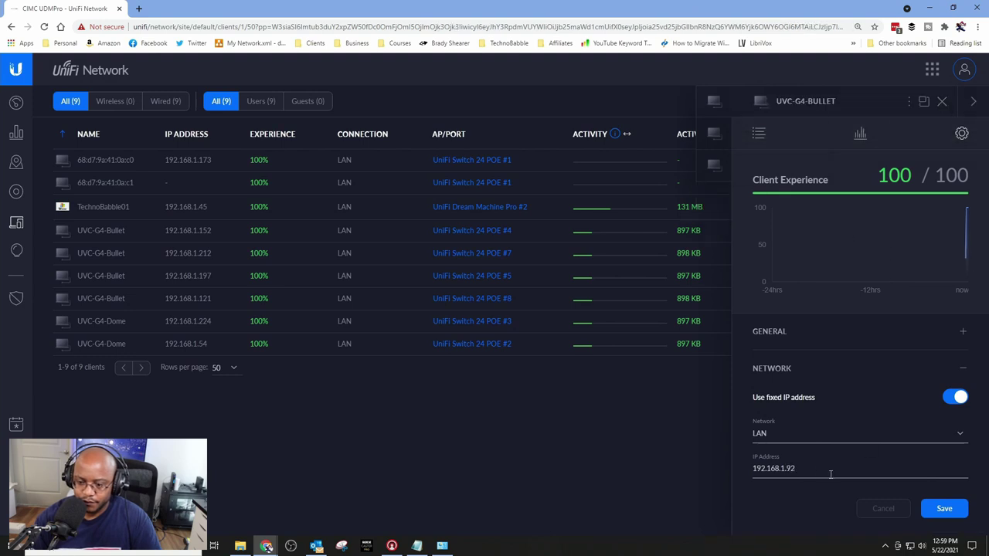
- Save fixed IPs 192.168.1.192, 192.168.1.191 and 192.168.1.190 for the next three bullet cameras
click(788, 469)
text(1)
click(944, 508)
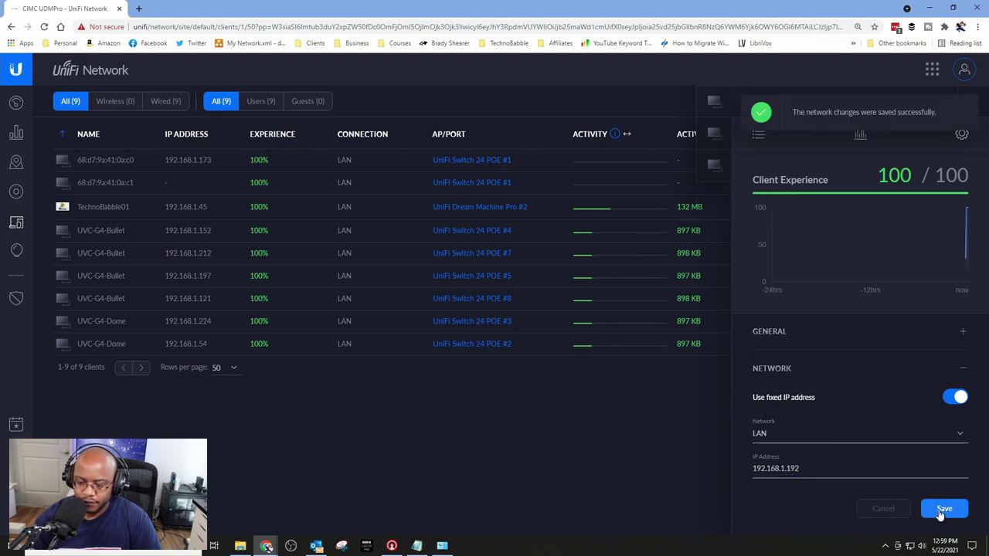
click(942, 101)
click(787, 469)
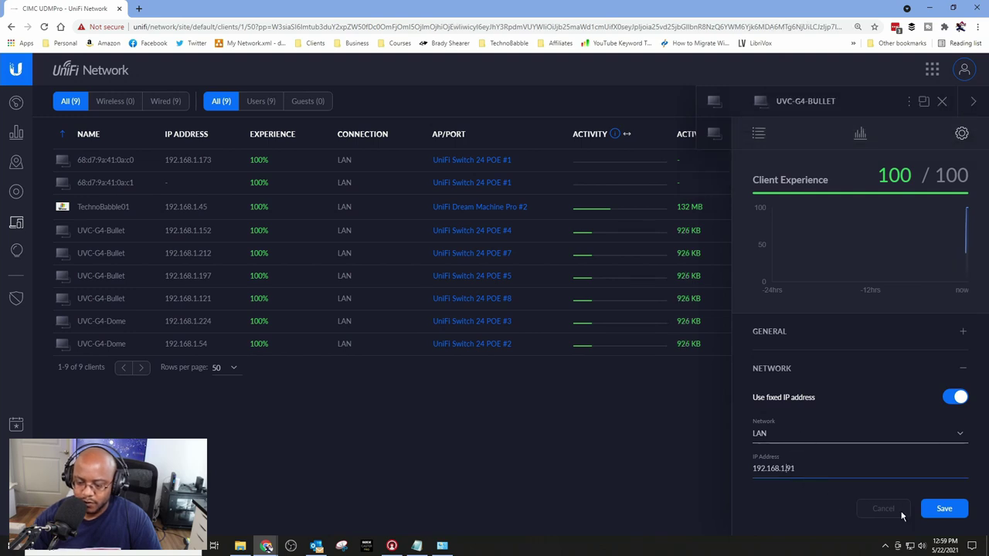
text(1)
click(944, 508)
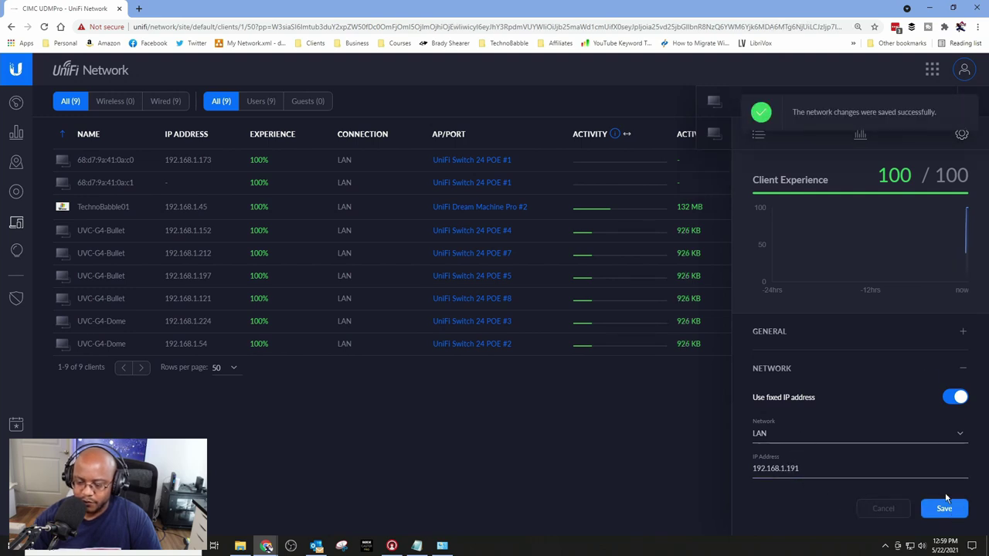
click(941, 102)
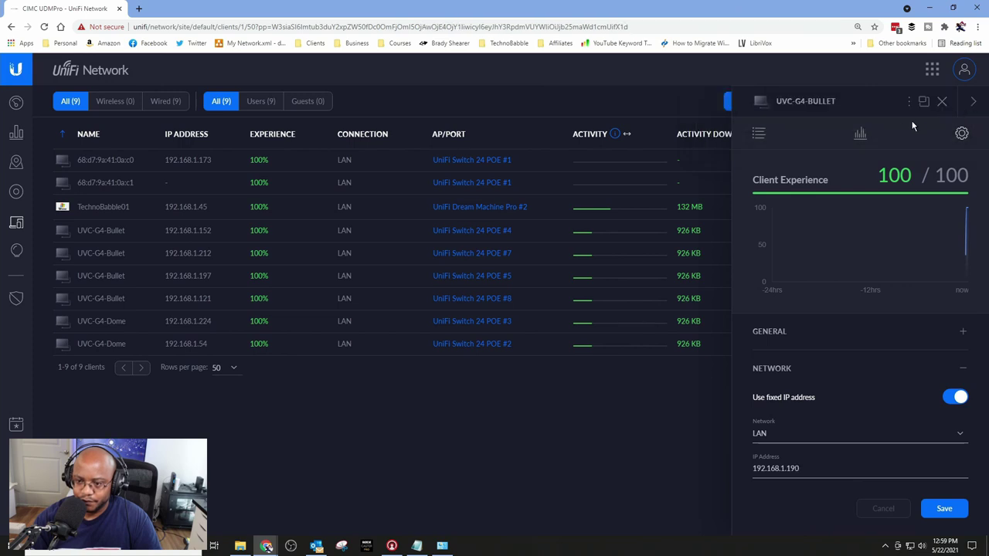
click(944, 510)
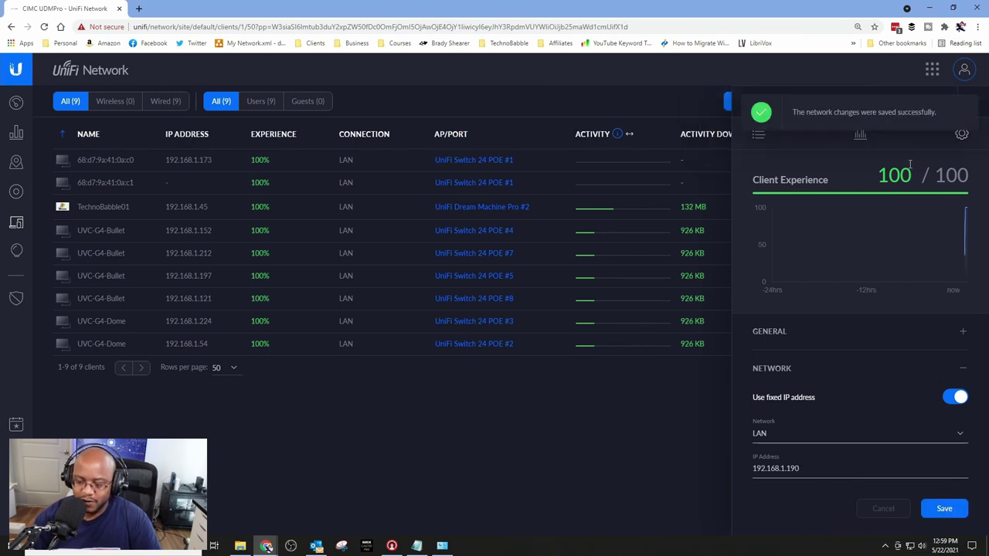
- Bring up the UniFi Switch 24 POE's per-port list from Devices
click(965, 112)
click(942, 101)
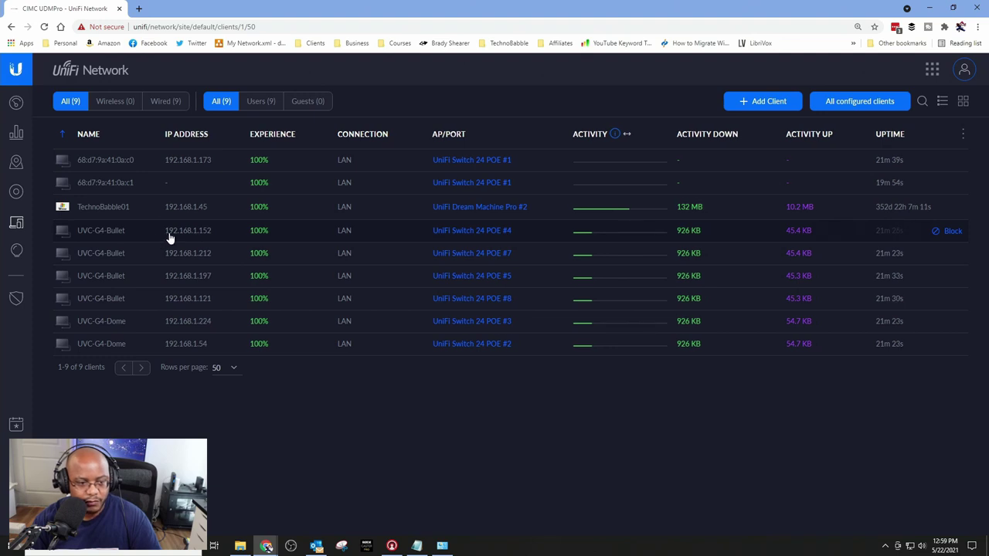
click(16, 193)
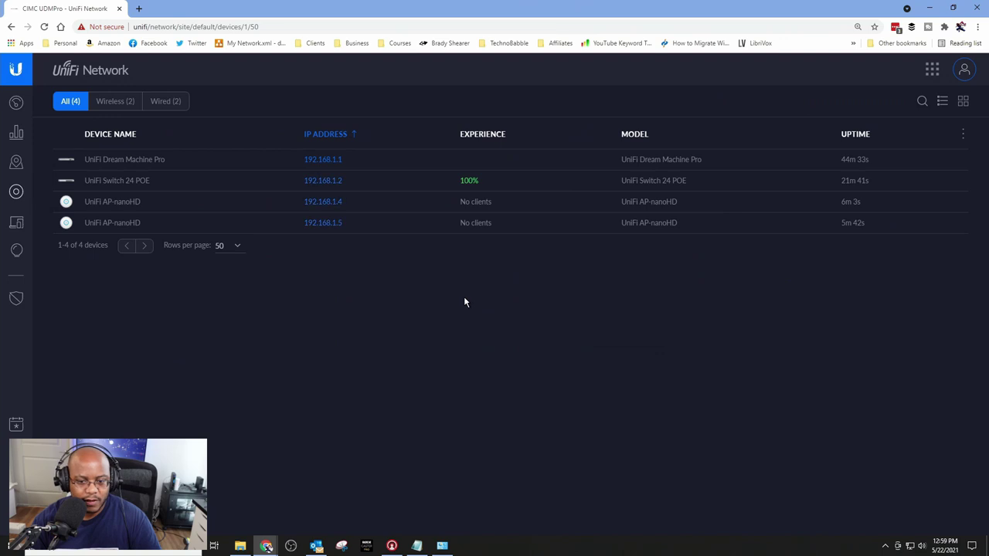
click(155, 186)
mouse_move(784, 177)
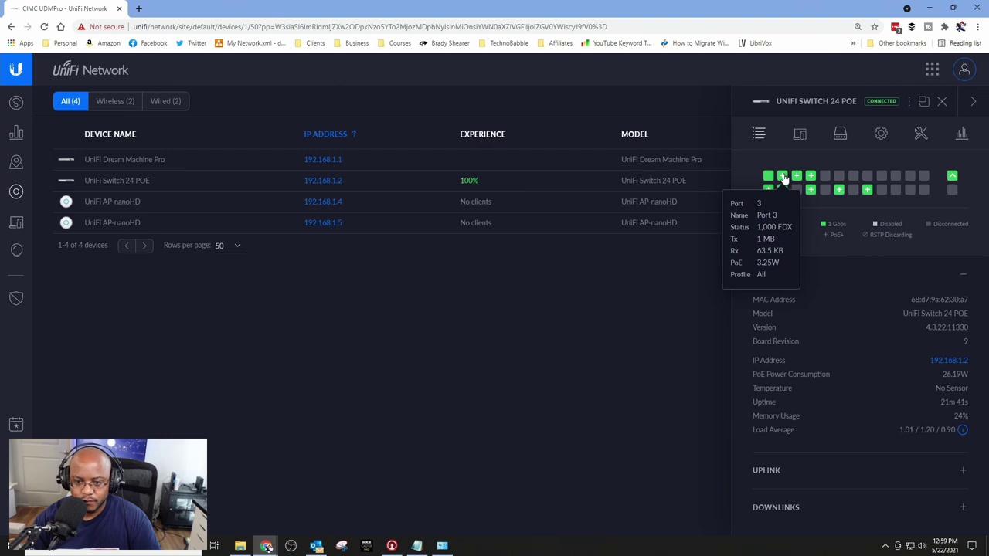
click(942, 103)
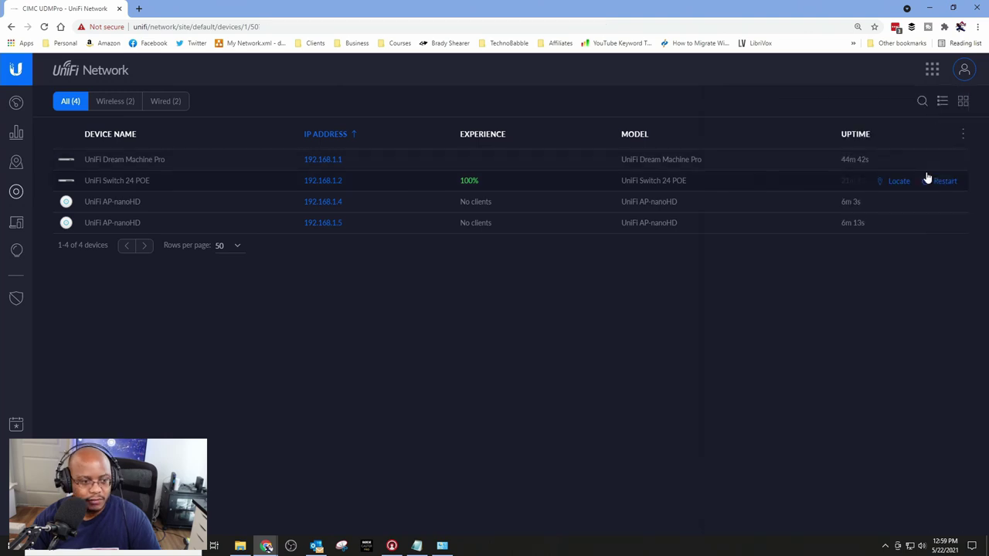
click(575, 186)
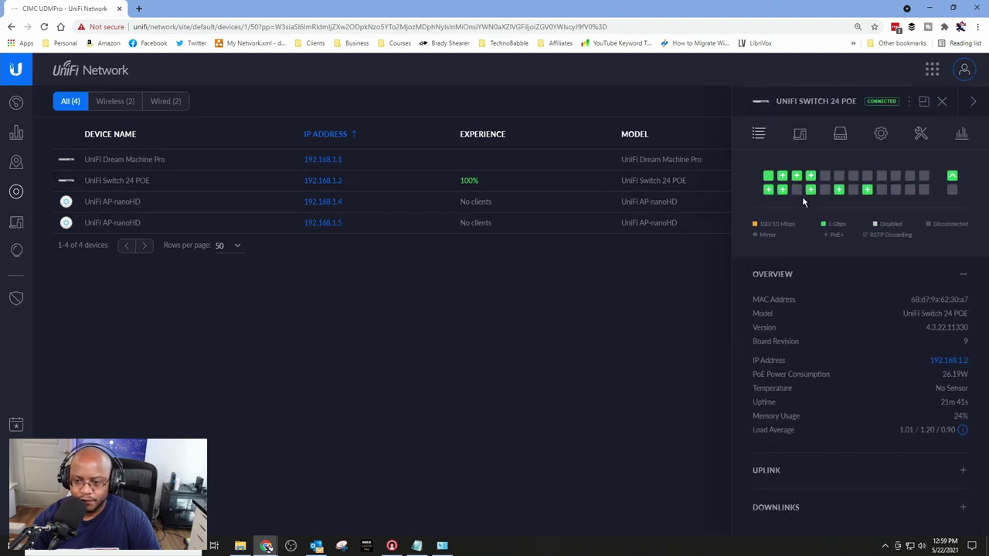
click(839, 133)
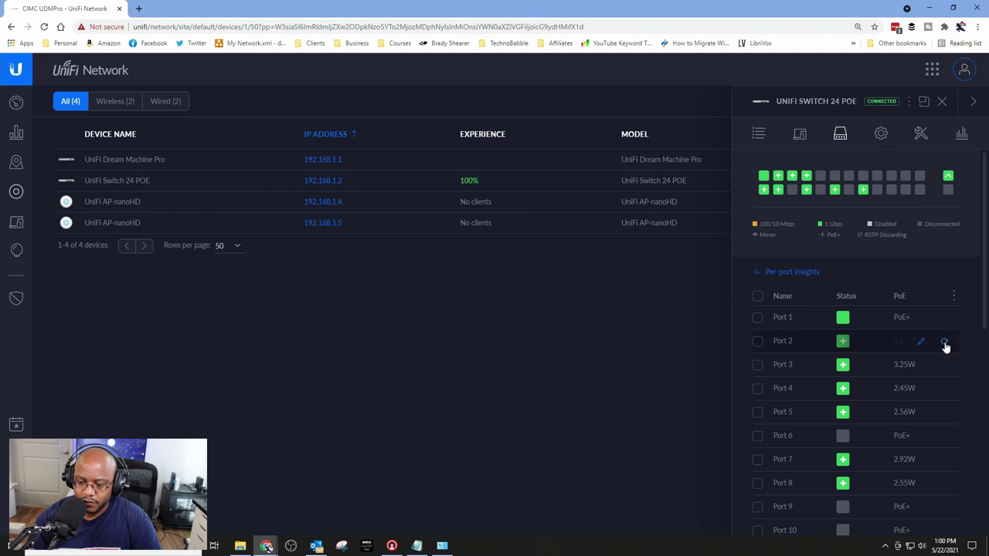
- Power cycle PoE ports 2, 3, 4, 5, 7 and 8, confirming each
click(944, 343)
click(691, 328)
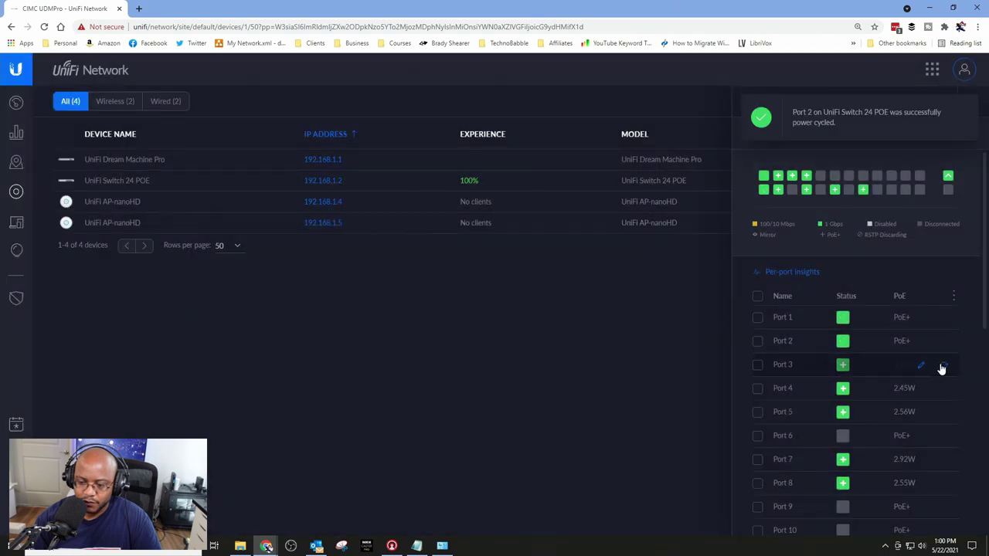
click(944, 366)
click(657, 327)
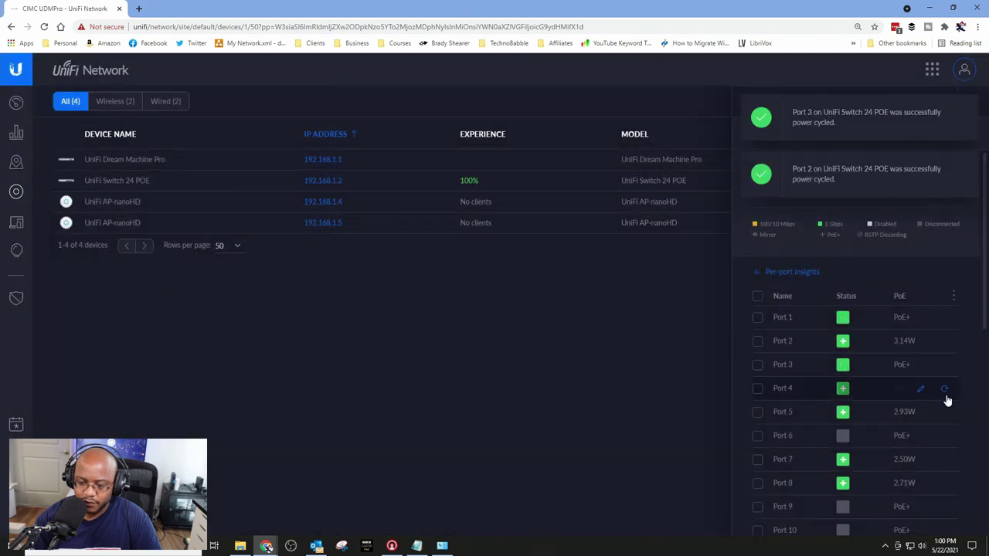
click(945, 391)
click(676, 330)
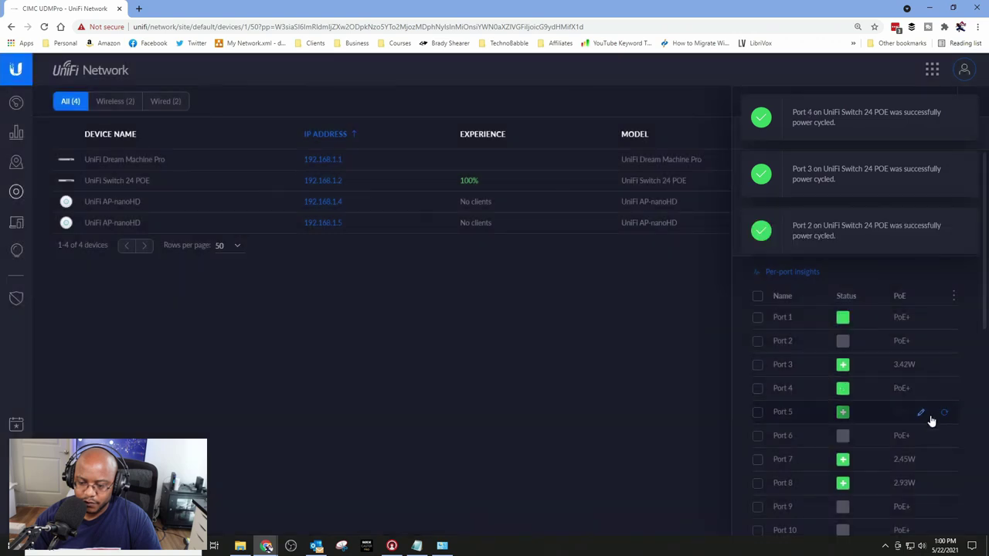
click(944, 414)
click(657, 331)
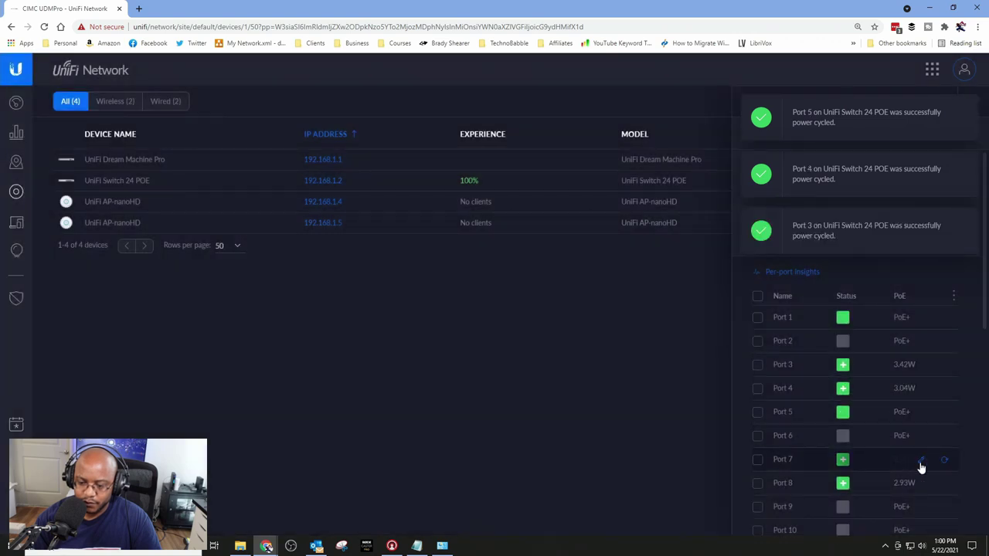
click(944, 461)
click(655, 329)
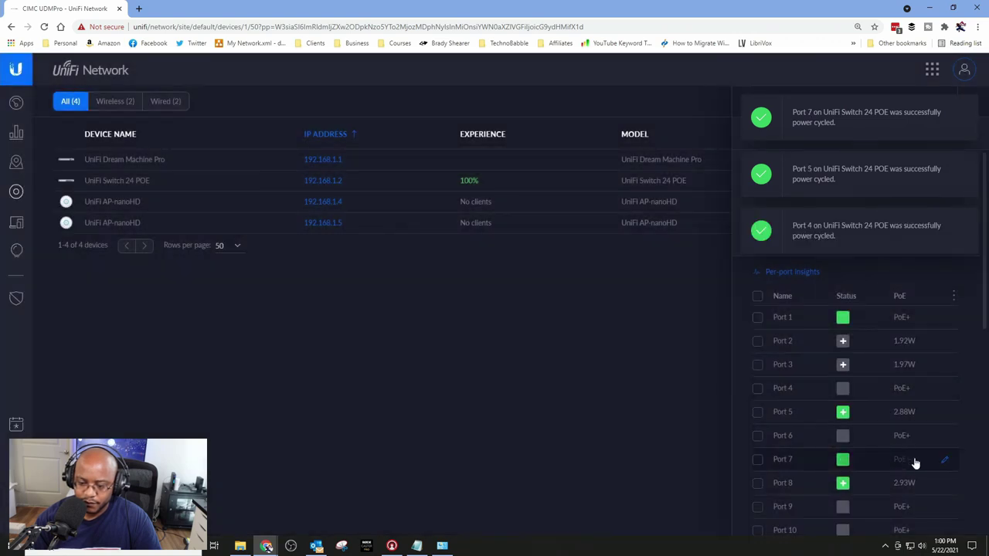
click(946, 485)
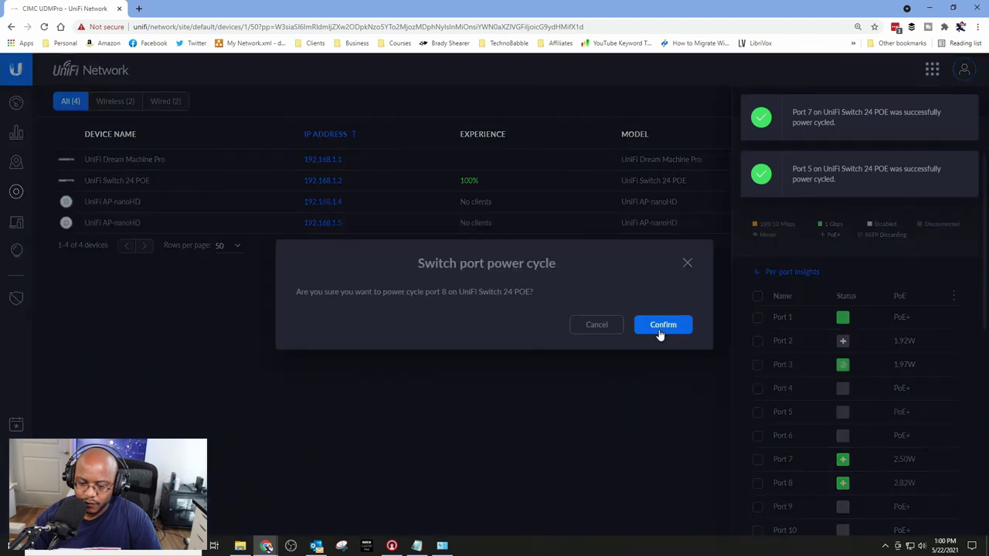
click(661, 331)
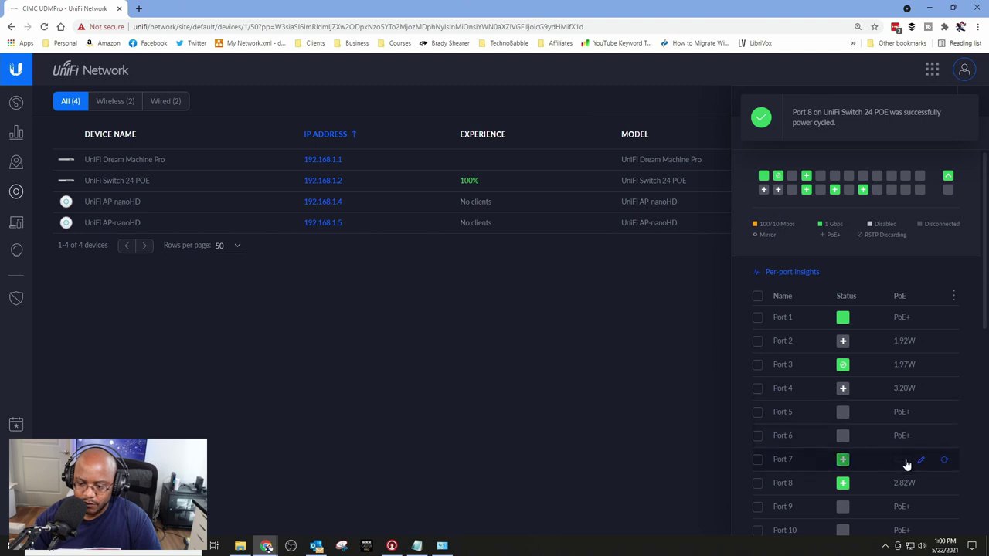
- Power cycle PoE ports 12 and 16, confirming each
scroll(905, 460, down, 3)
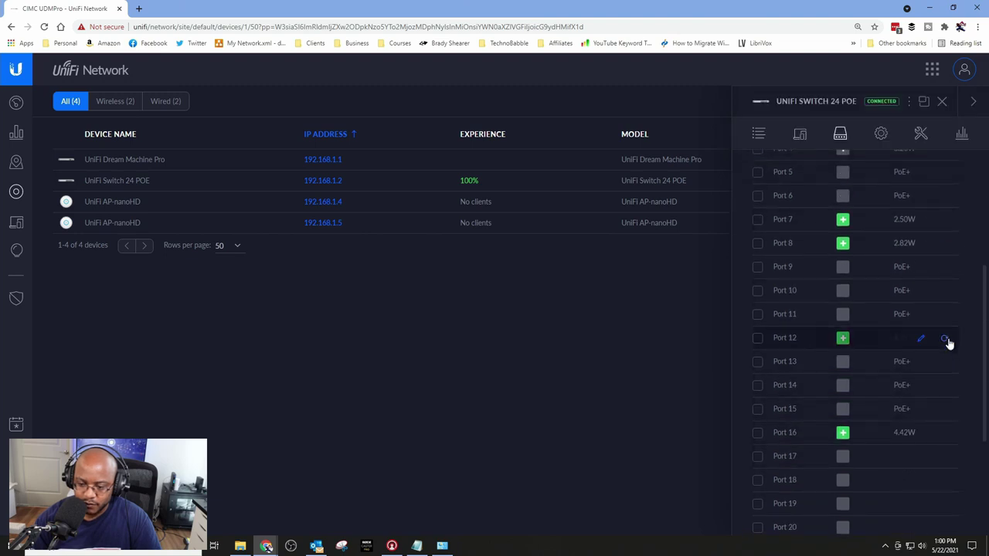
click(946, 340)
click(655, 330)
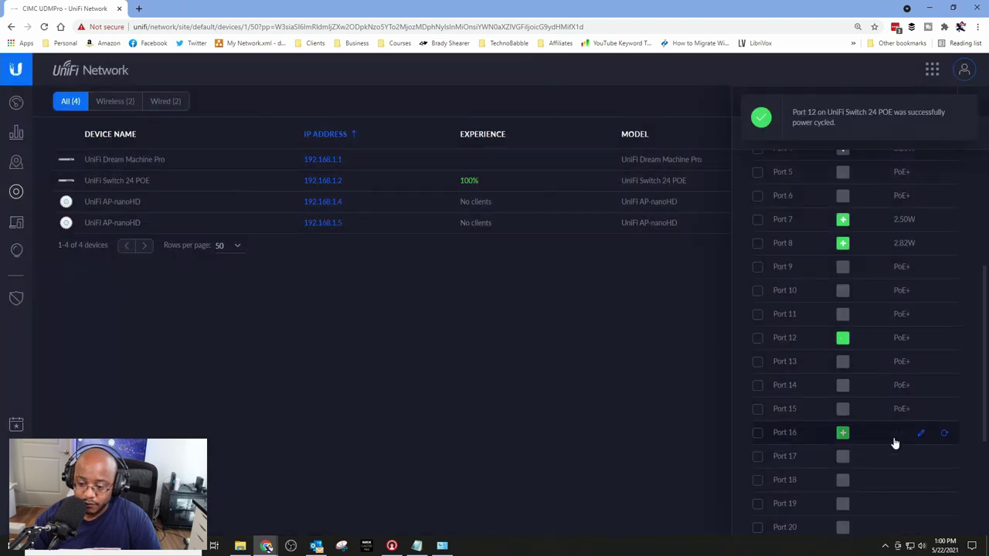
click(943, 435)
click(662, 332)
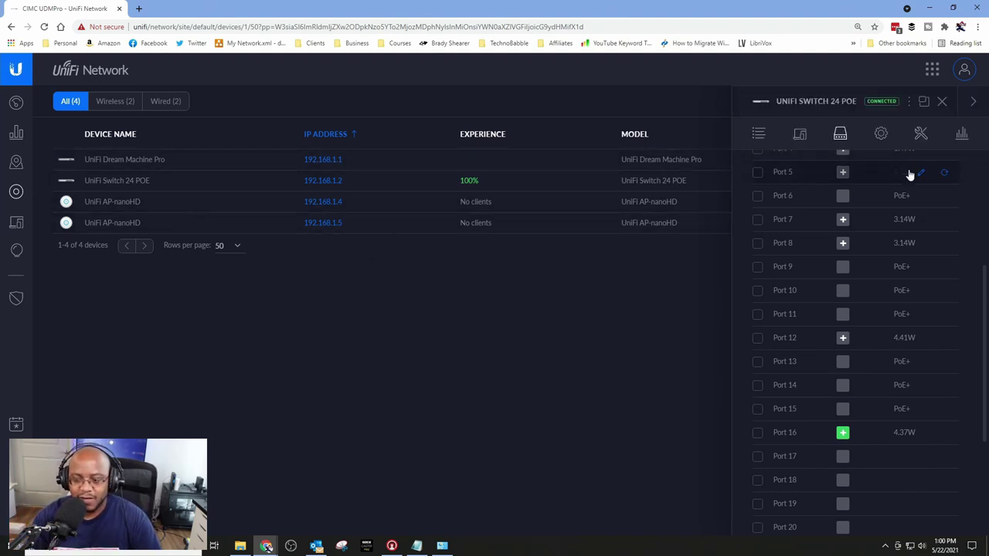
- Go to the network settings and search them for 'refresh'
click(942, 102)
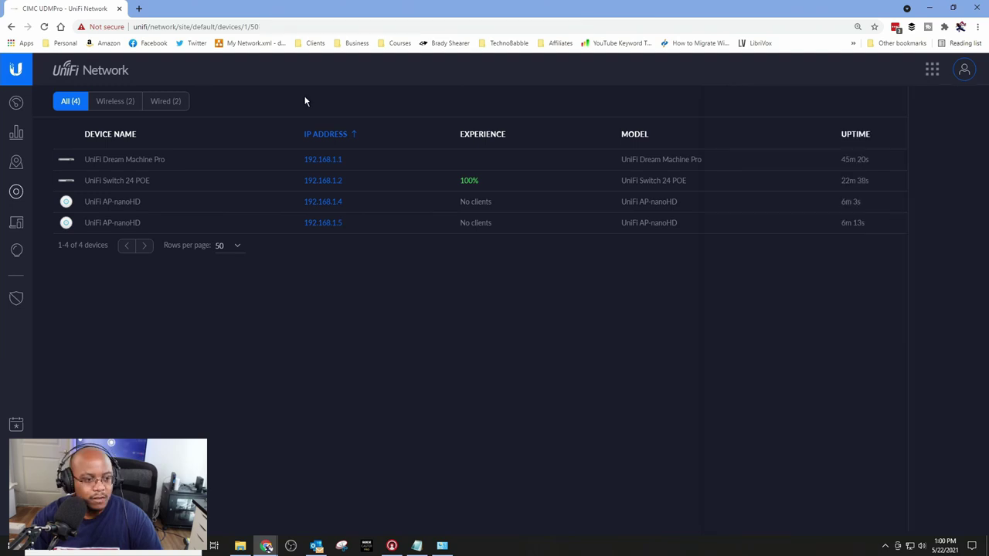
click(16, 223)
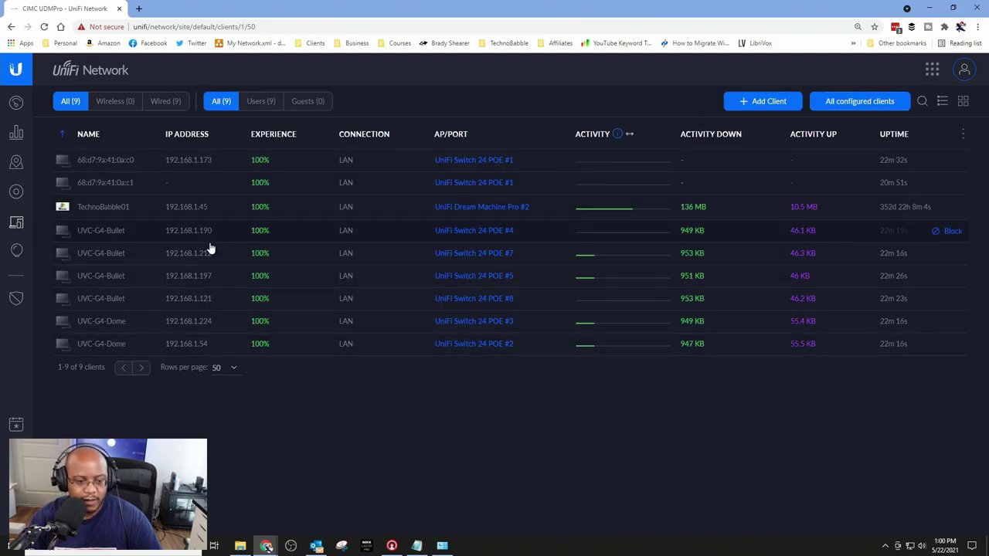
click(832, 109)
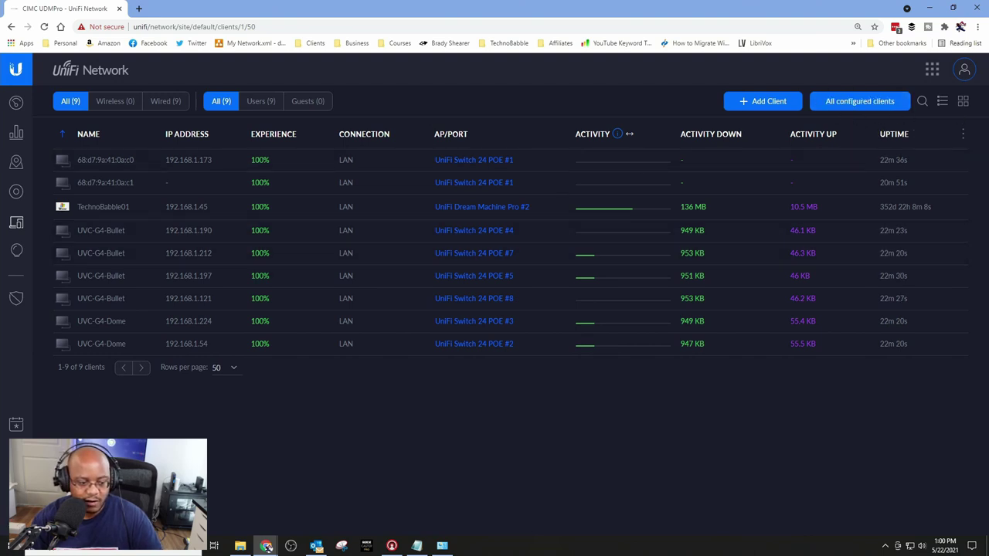
click(14, 514)
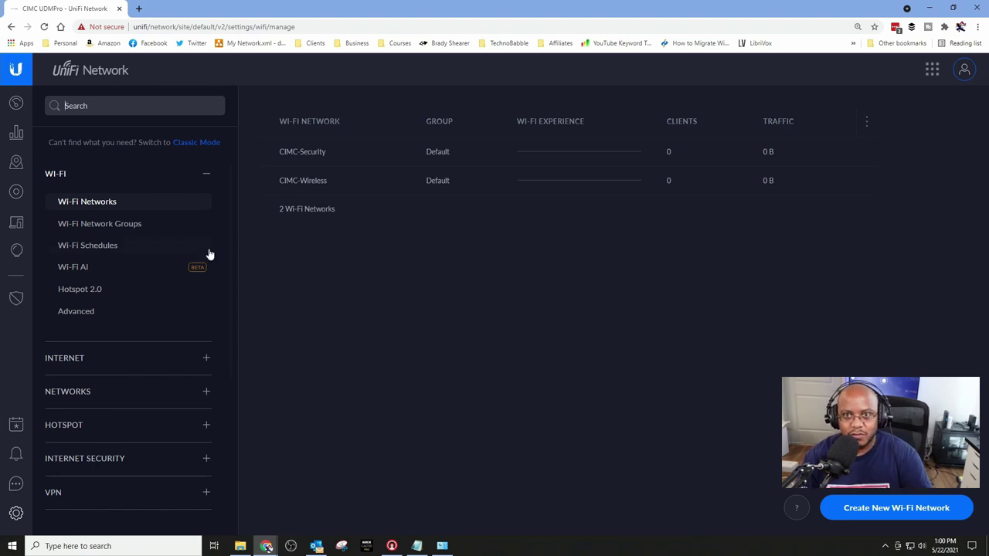
click(140, 105)
text(refresh)
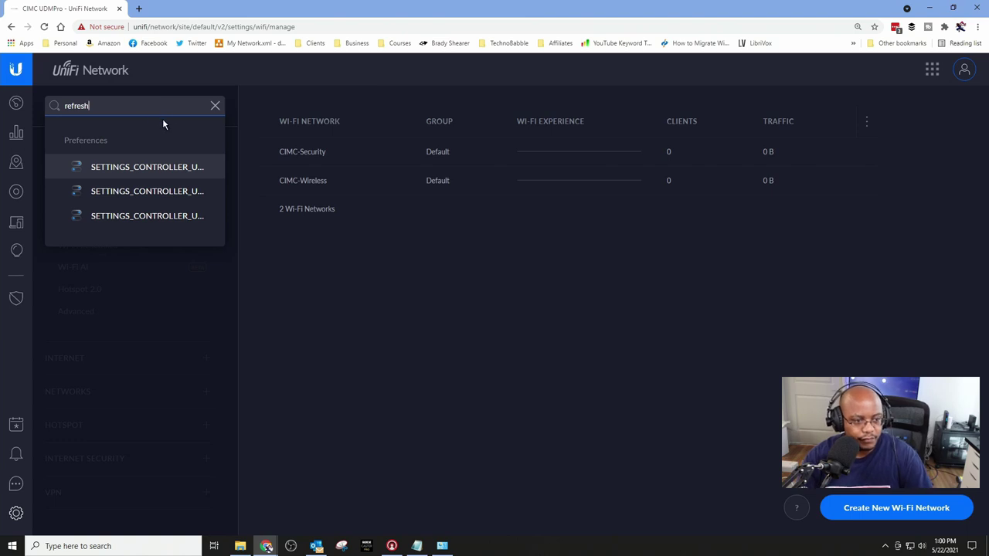
click(353, 296)
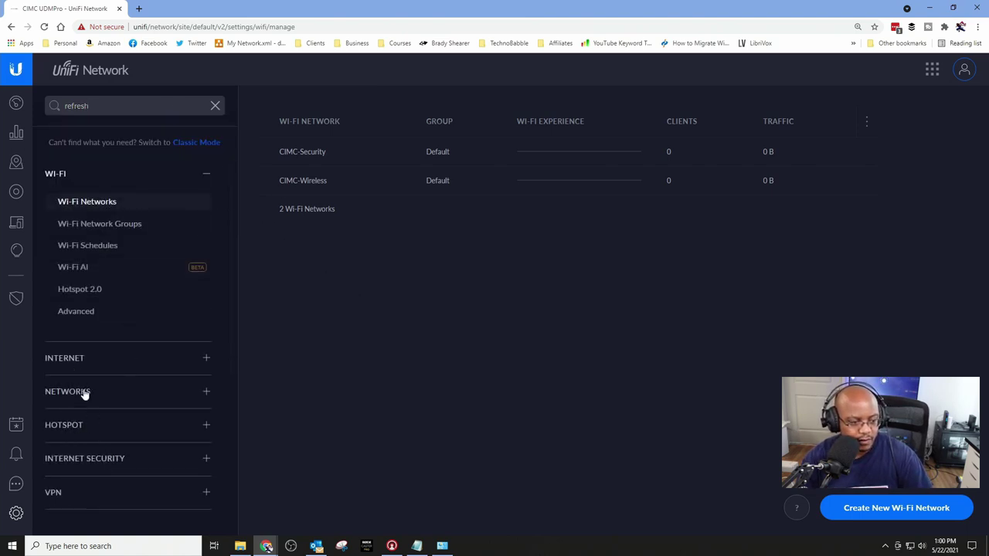
- In the classic User Interface settings, leave the refresh rate at 2 minutes
click(194, 144)
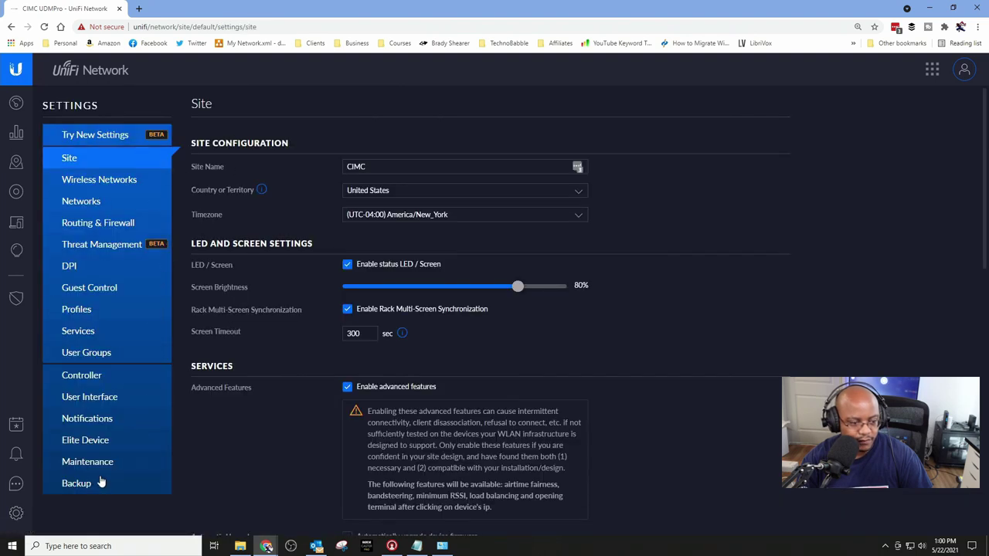
click(106, 398)
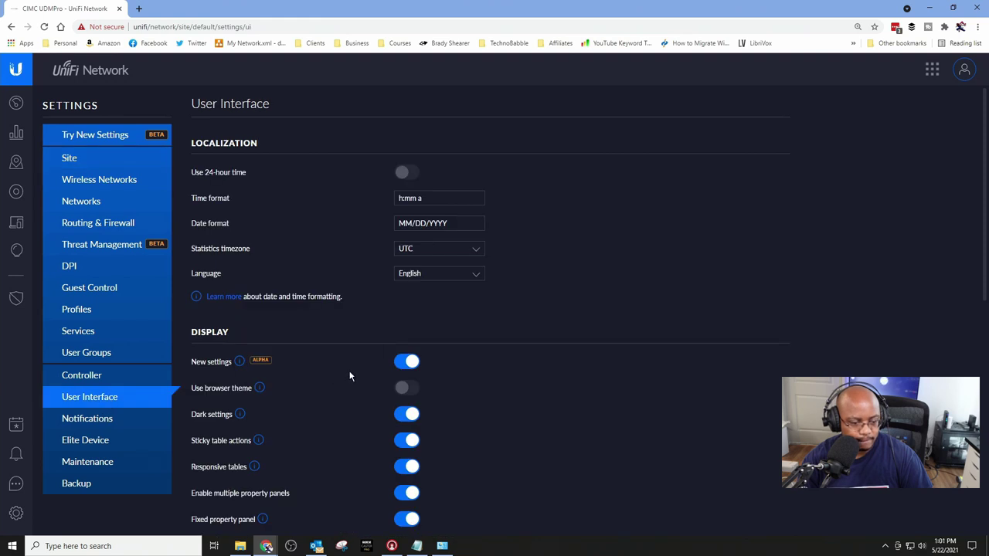
scroll(349, 376, down, 3)
scroll(348, 442, down, 3)
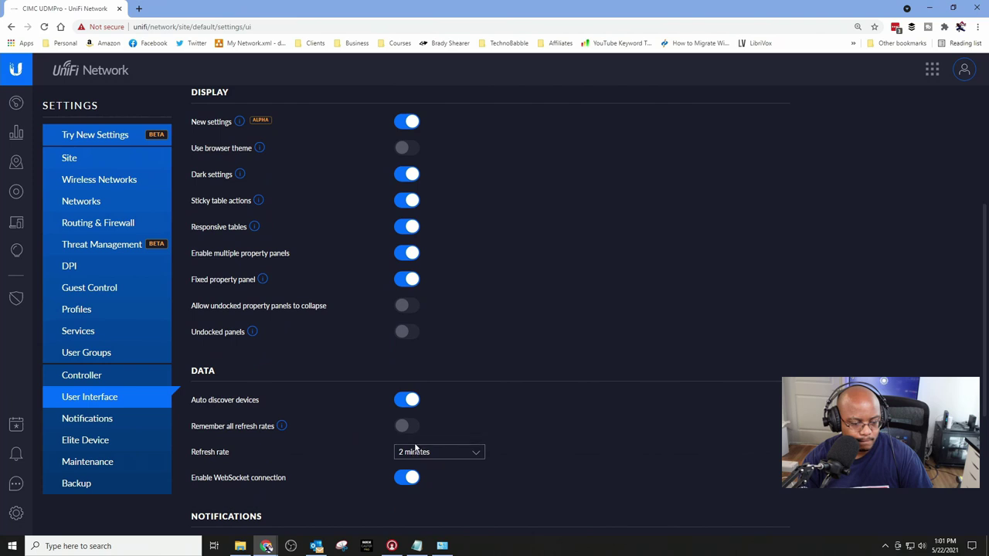
click(417, 454)
click(417, 454)
- Switch to the new settings interface via Try New Settings
scroll(282, 429, down, 3)
scroll(284, 428, down, 3)
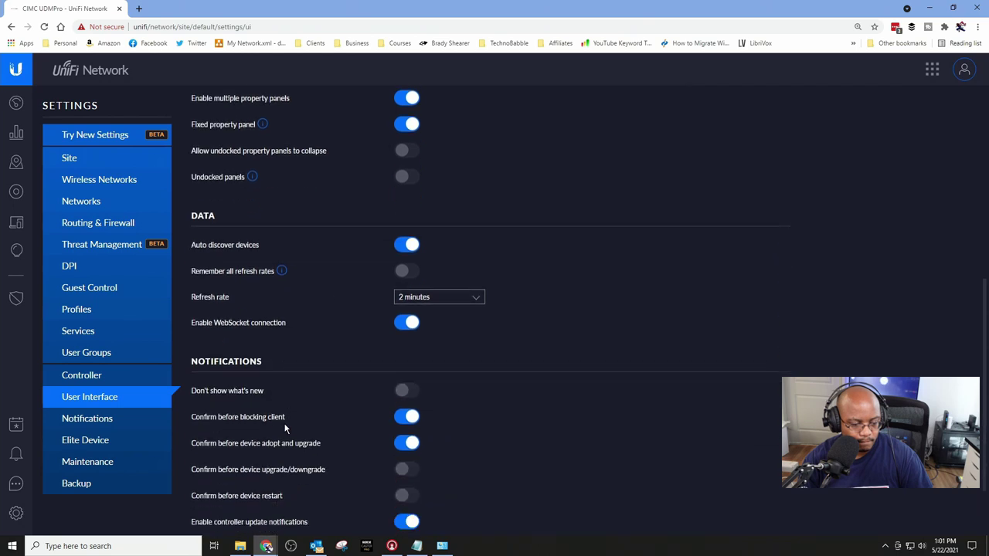
scroll(299, 443, up, 7)
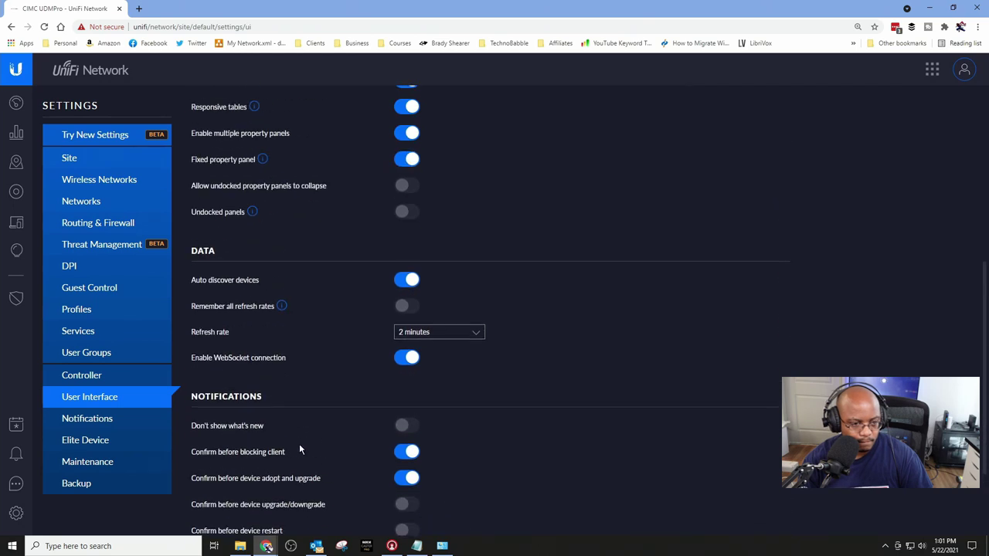
scroll(301, 449, up, 5)
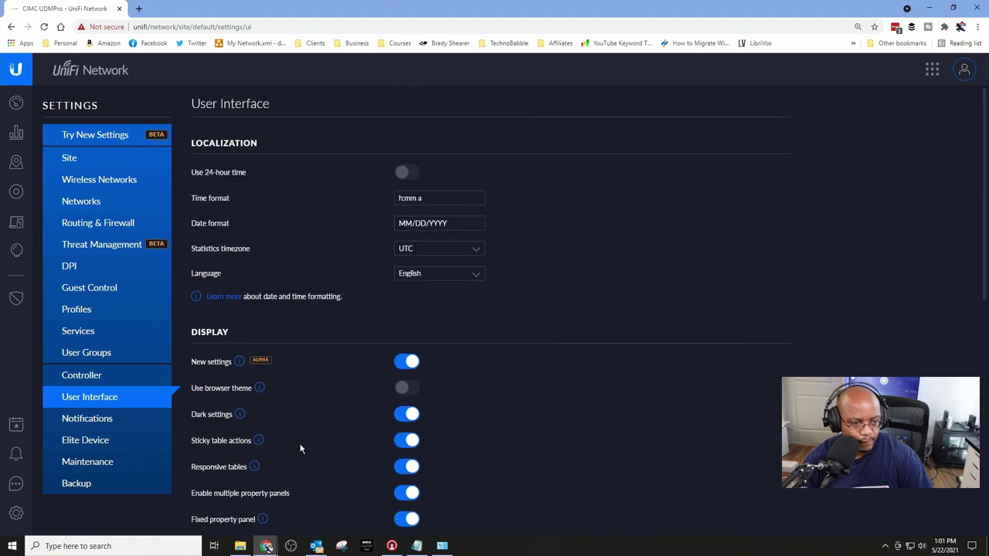
click(113, 137)
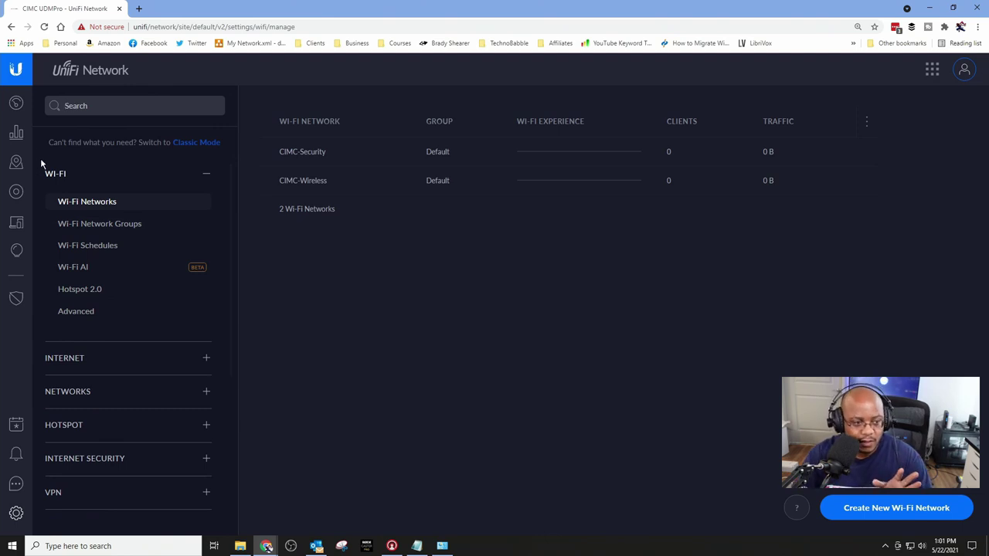
- Check the four adopted devices and nine connected clients, then bring up the console app launcher
click(17, 193)
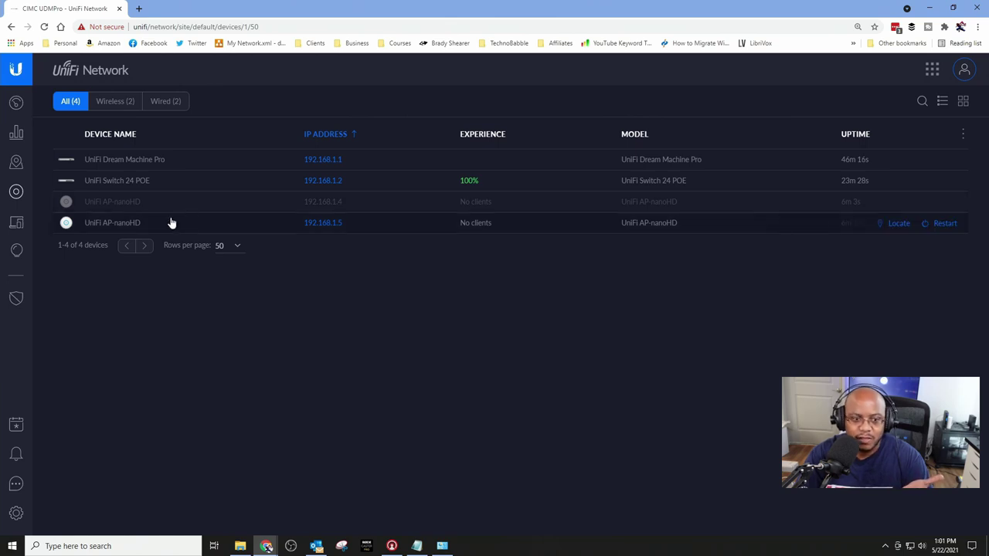
click(17, 222)
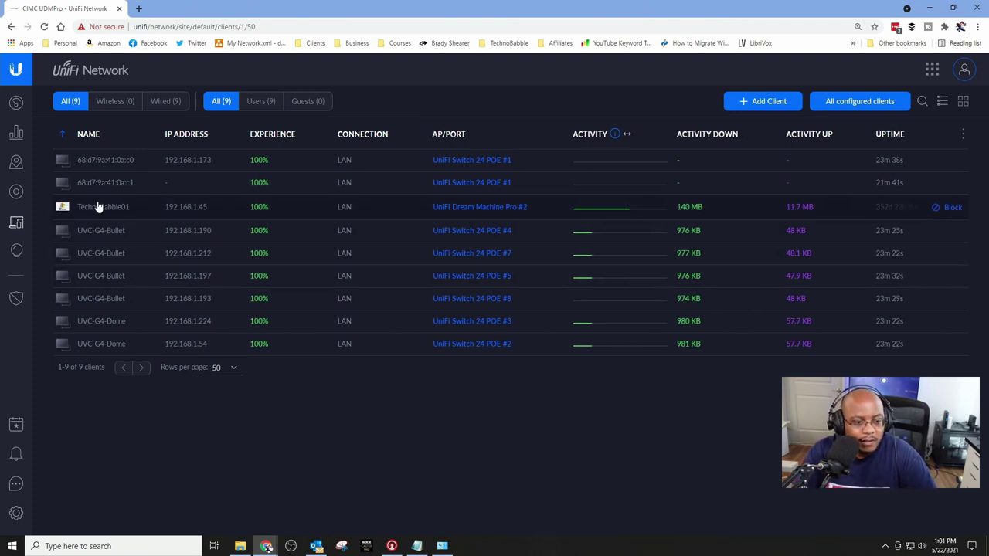
click(931, 73)
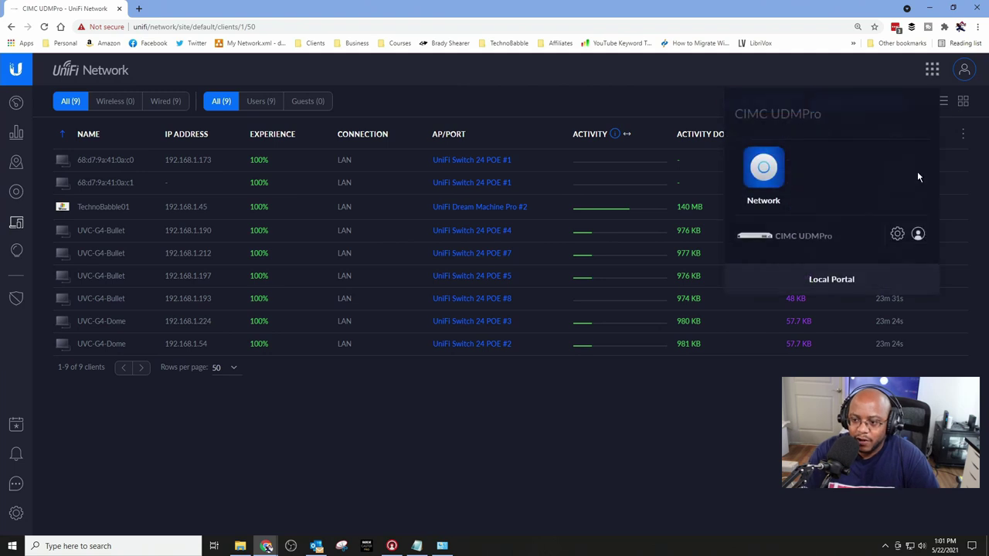
- From the Local Portal settings, confirm the Dream Machine Pro firmware update from 1.6.8 to 1.9.3
click(841, 286)
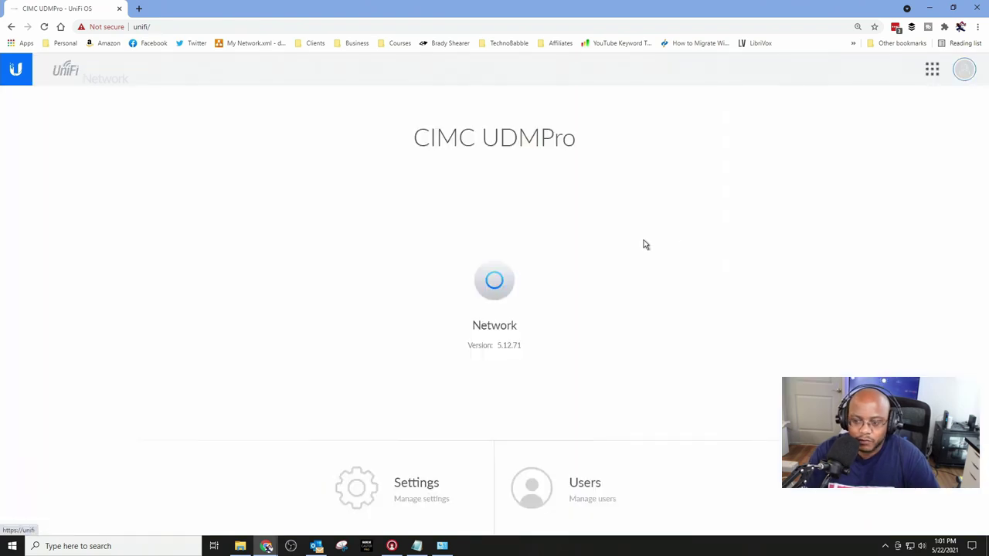
click(356, 492)
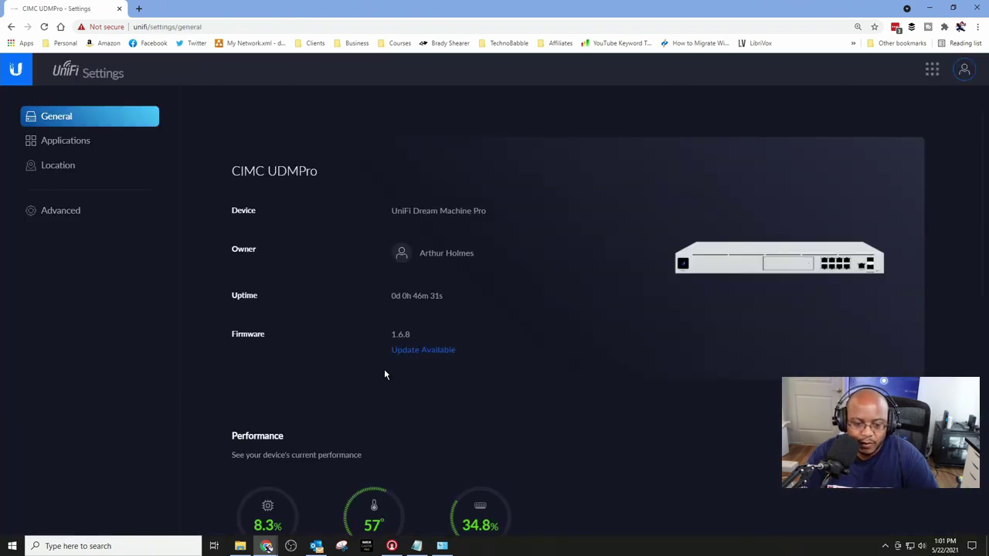
click(423, 351)
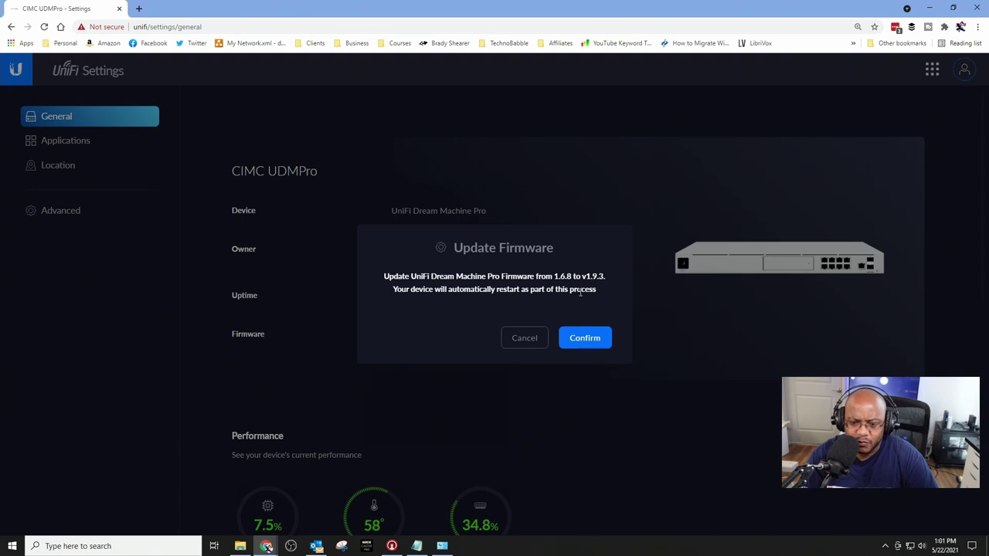
click(586, 340)
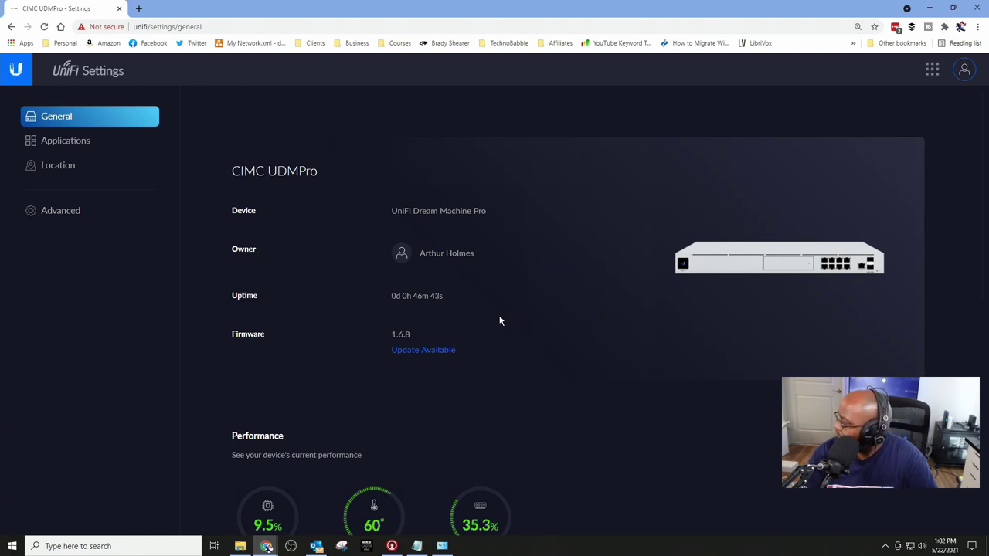
click(266, 546)
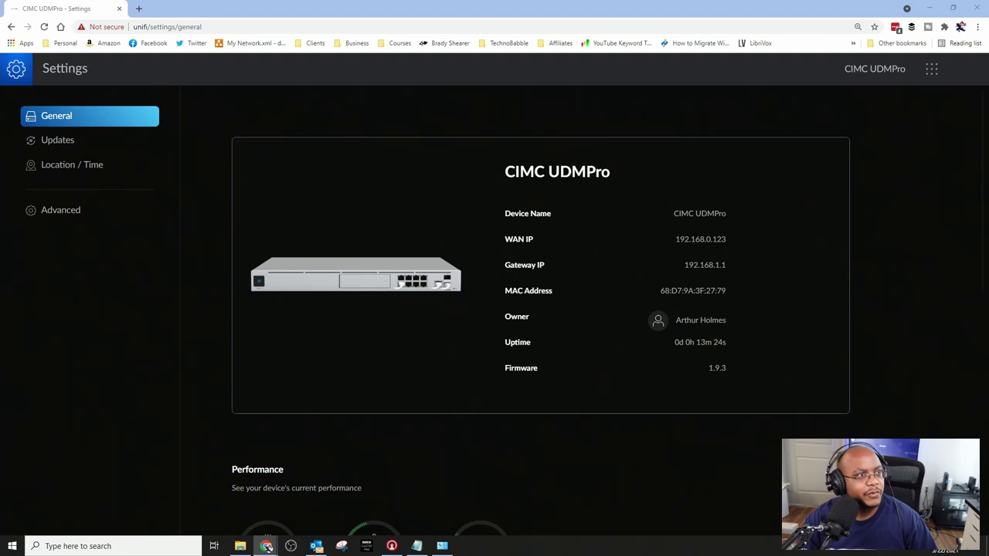
- On the Updates tab, update Protect to 1.18.1 and Network to 6.2.25
scroll(407, 359, down, 7)
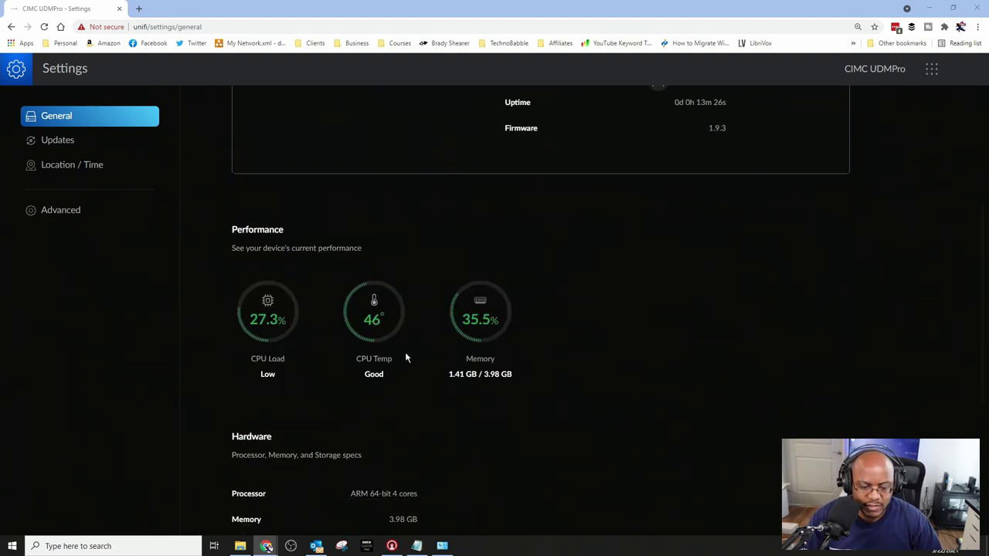
click(57, 142)
scroll(324, 309, up, 3)
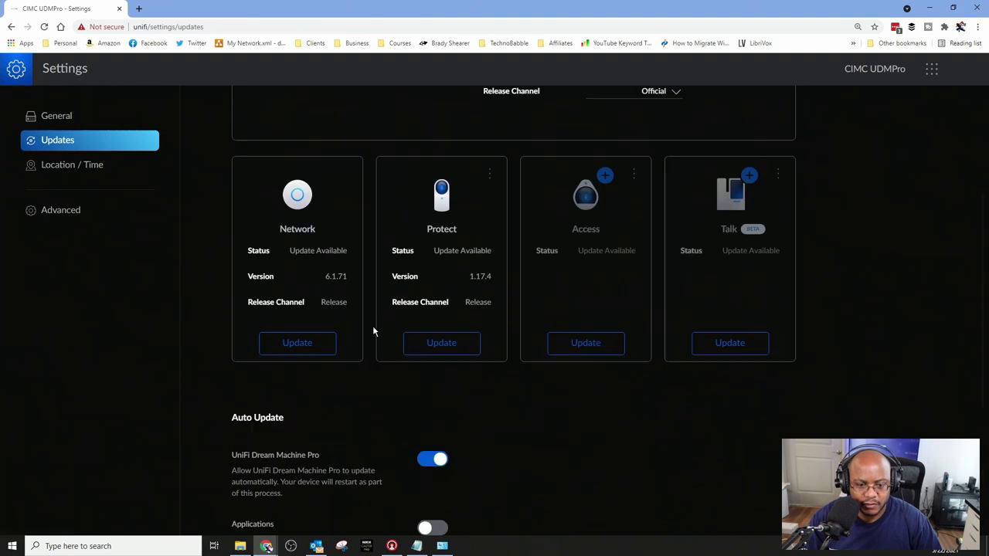
click(445, 347)
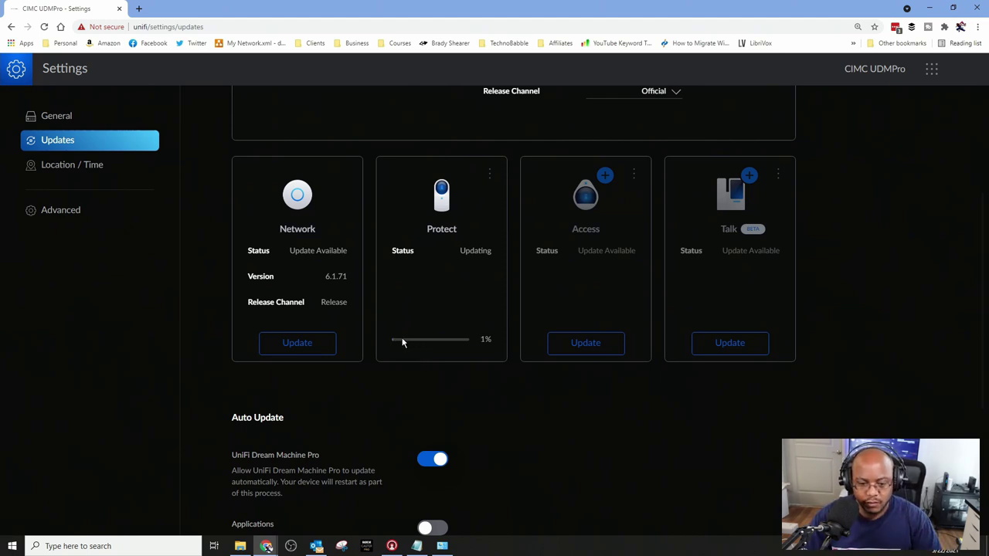
click(316, 345)
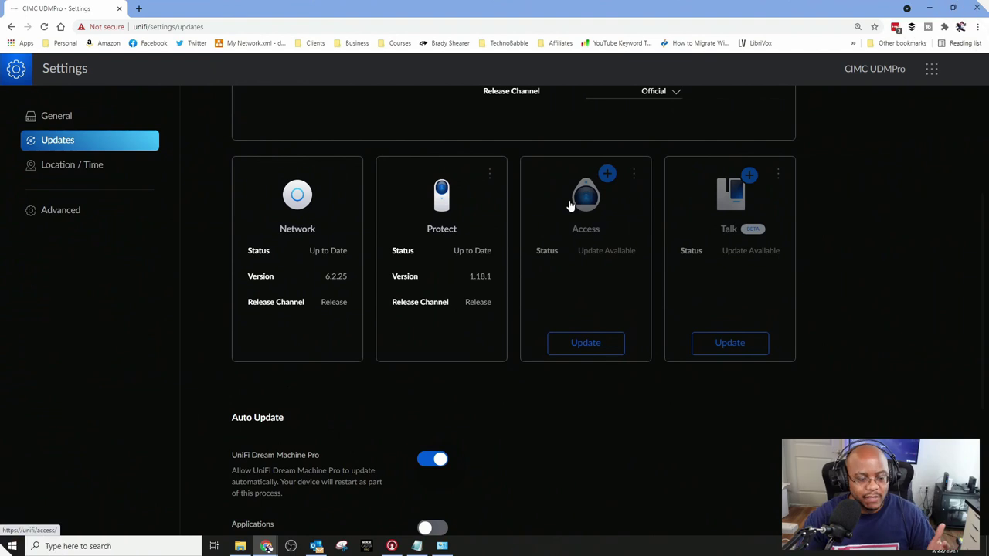
scroll(316, 299, up, 3)
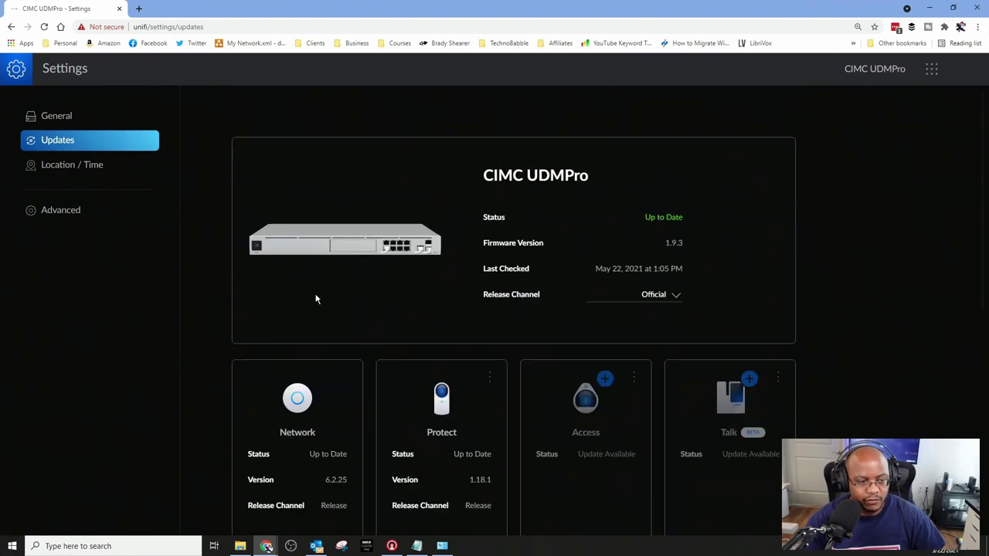
click(932, 69)
click(804, 184)
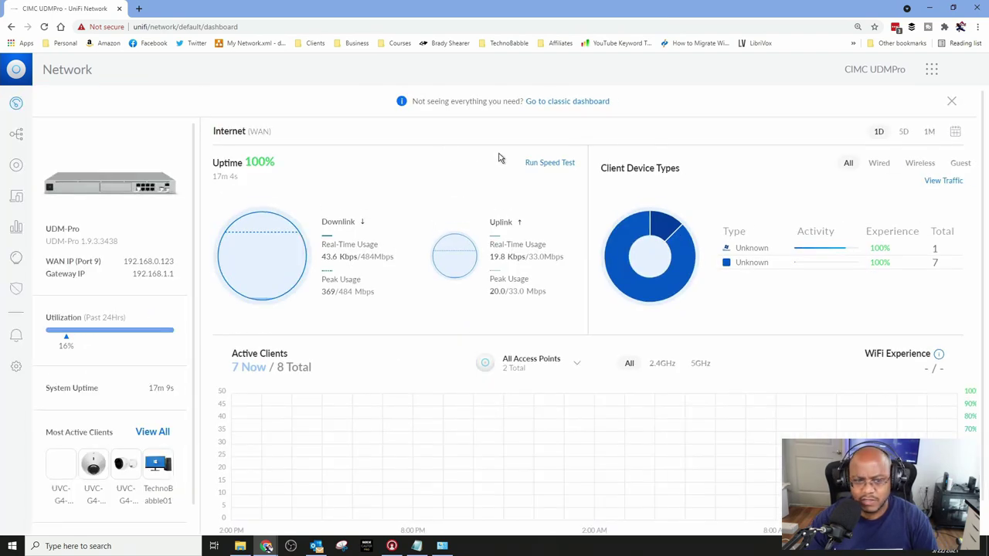
click(13, 172)
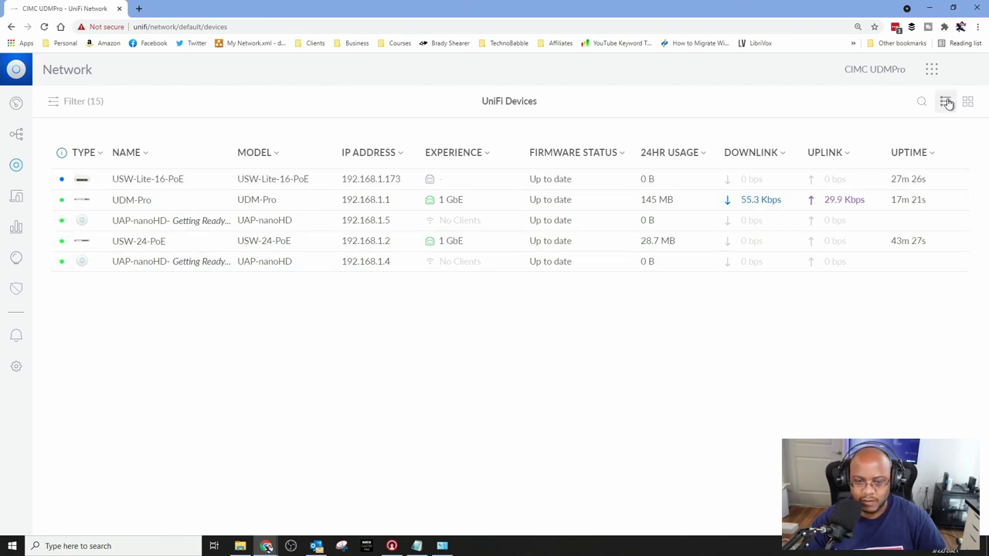
click(363, 154)
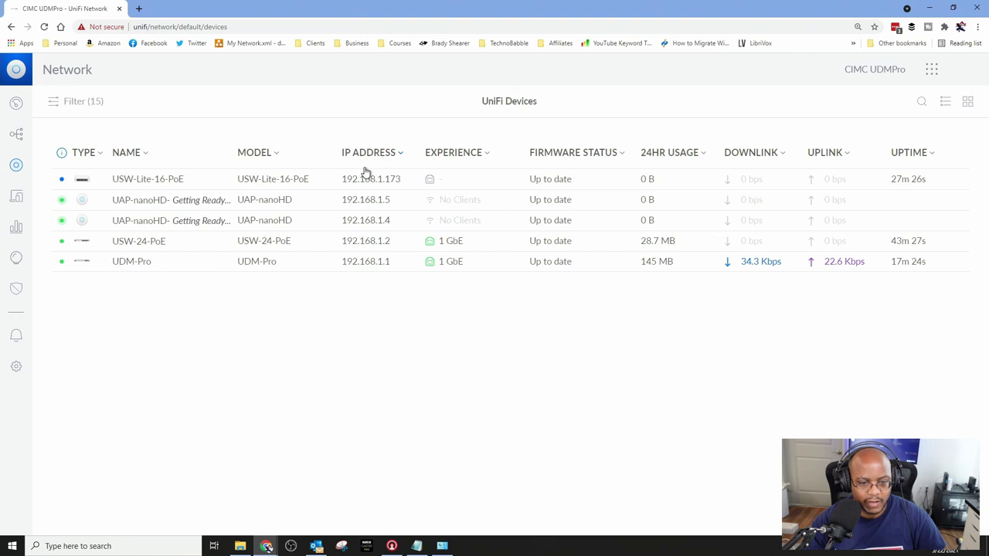
click(304, 182)
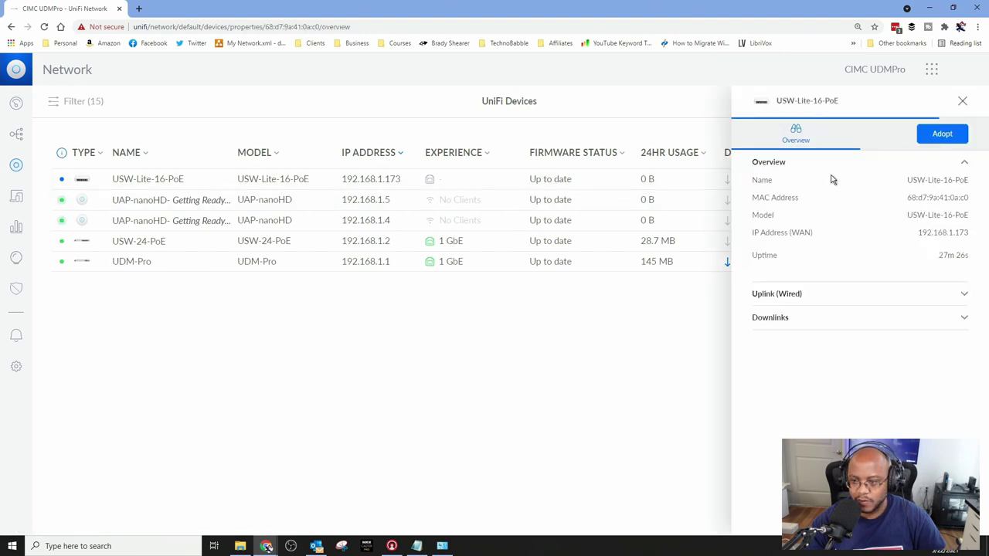
click(942, 137)
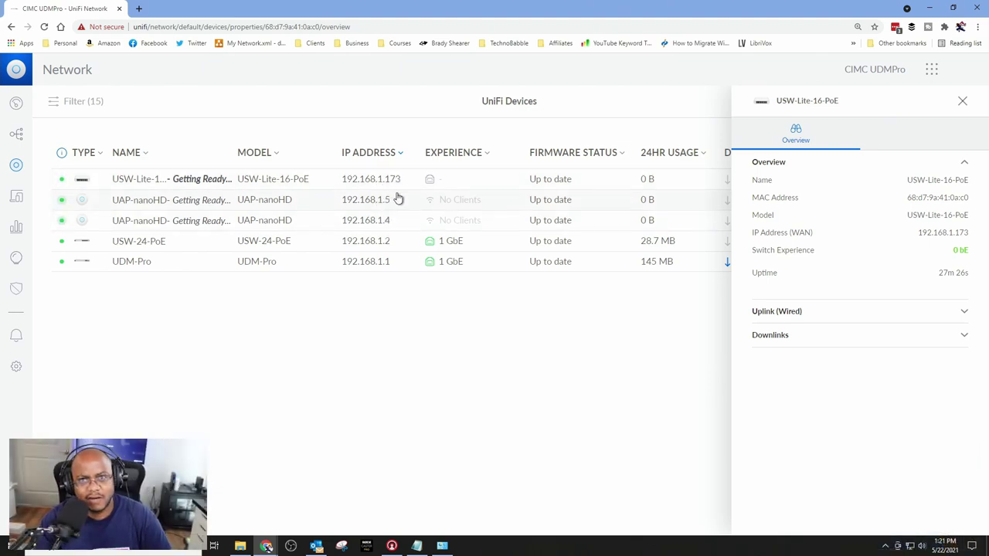
- Close the switch panel and view the eight wired clients while devices update
click(961, 101)
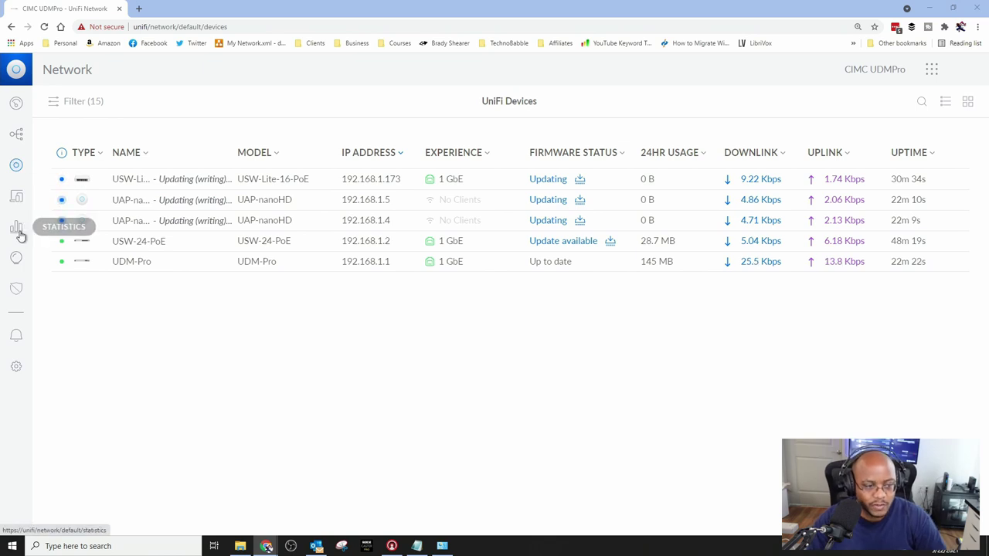
click(21, 201)
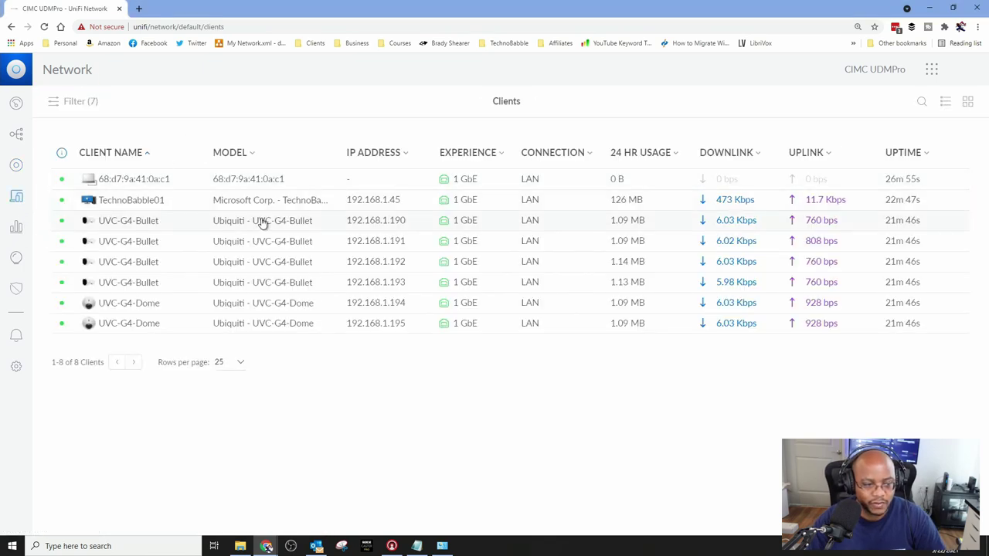
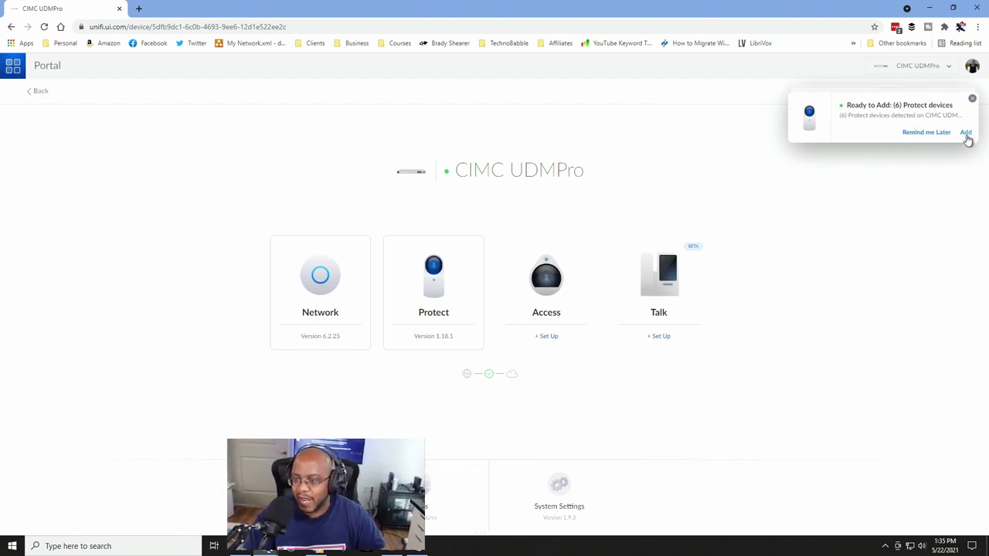
- Adopt all six ready cameras (four G4 Bullets, two G4 Domes) from the Ready to Add notification
click(966, 134)
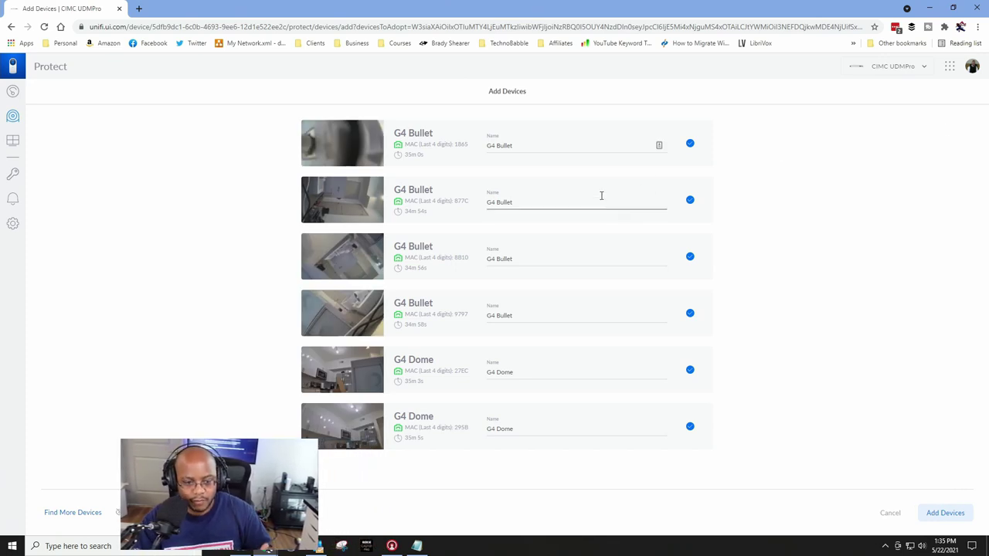
click(954, 517)
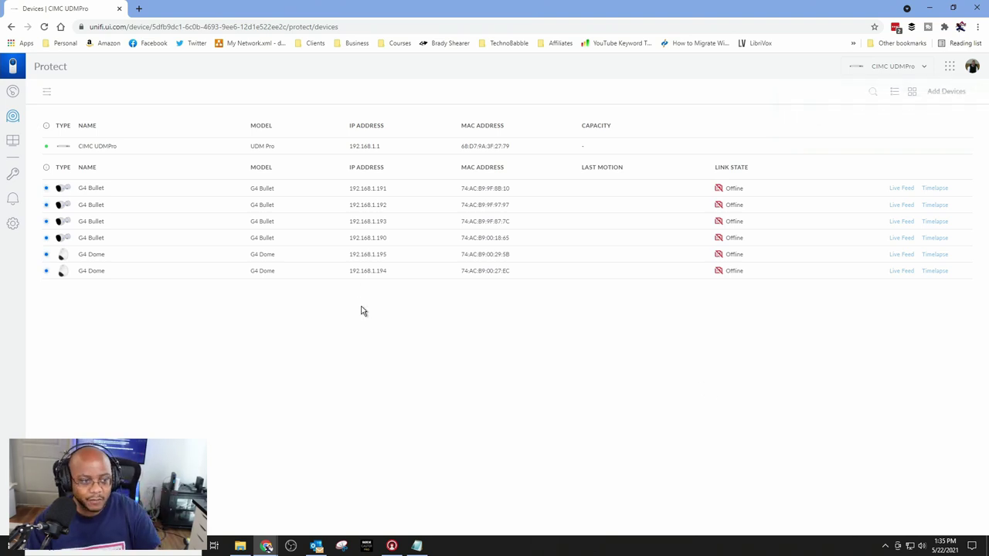
- Switch to the Network app and open the USW-Lite-16-PoE switch from the UniFi Devices list
click(950, 68)
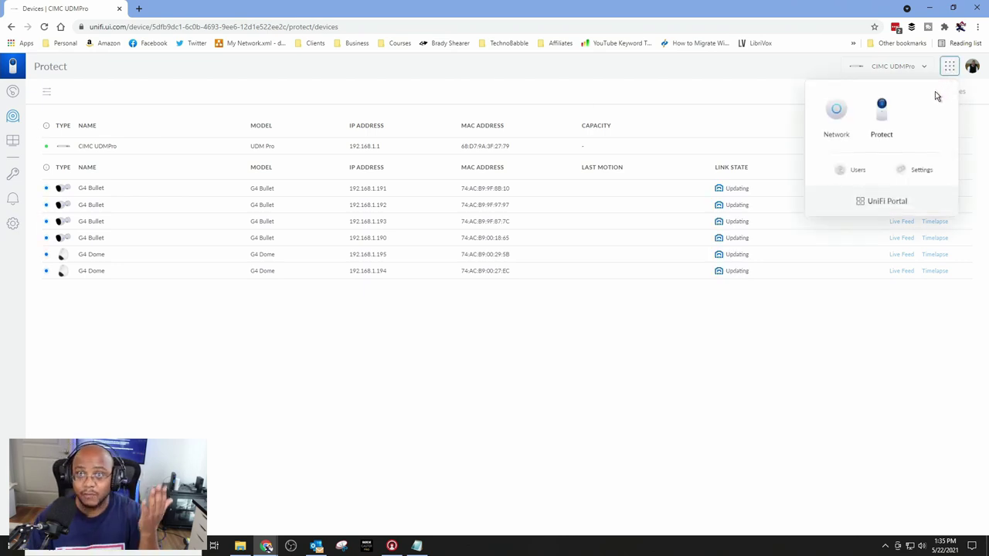
click(834, 115)
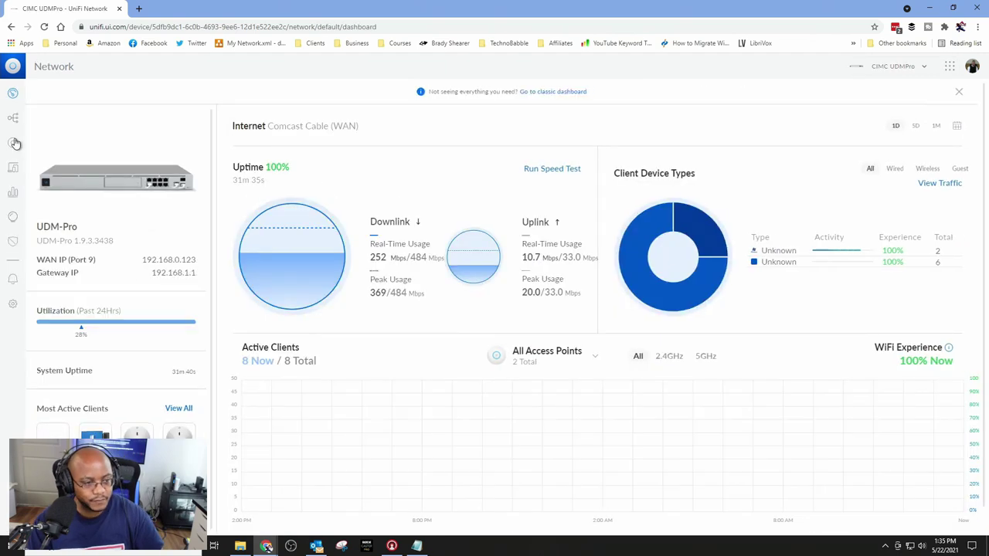
click(14, 147)
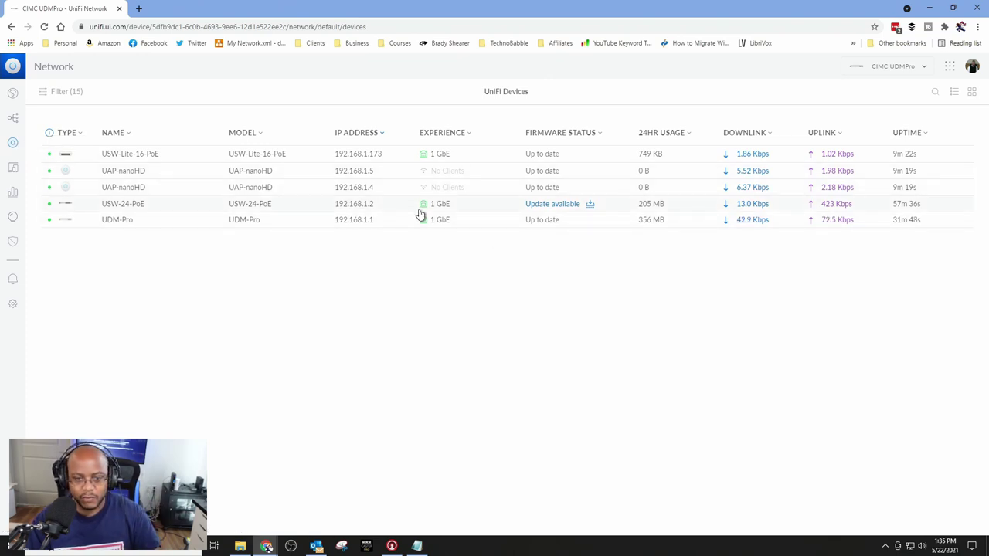
click(361, 154)
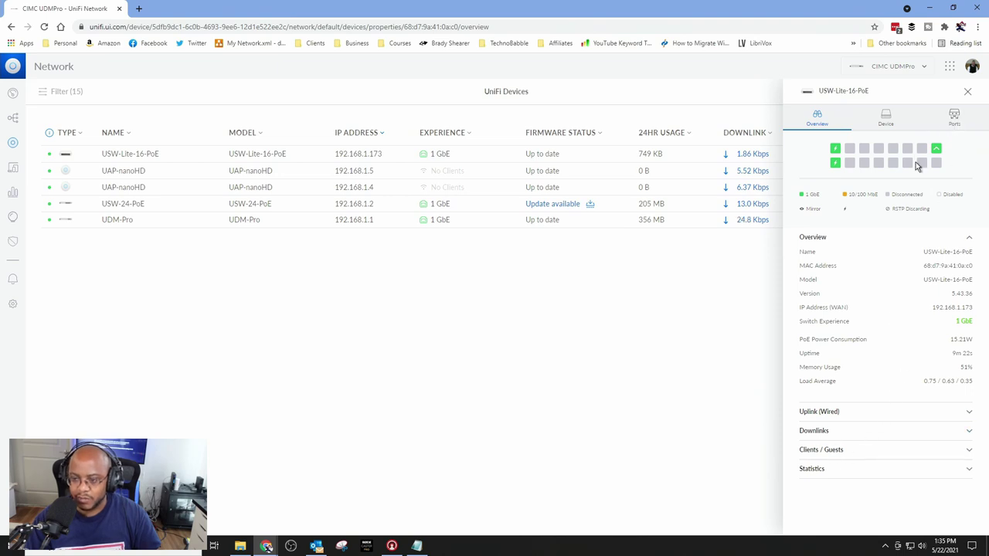
- Switch the USW-Lite-16-PoE's network configuration from its current mode to Static IP
click(886, 117)
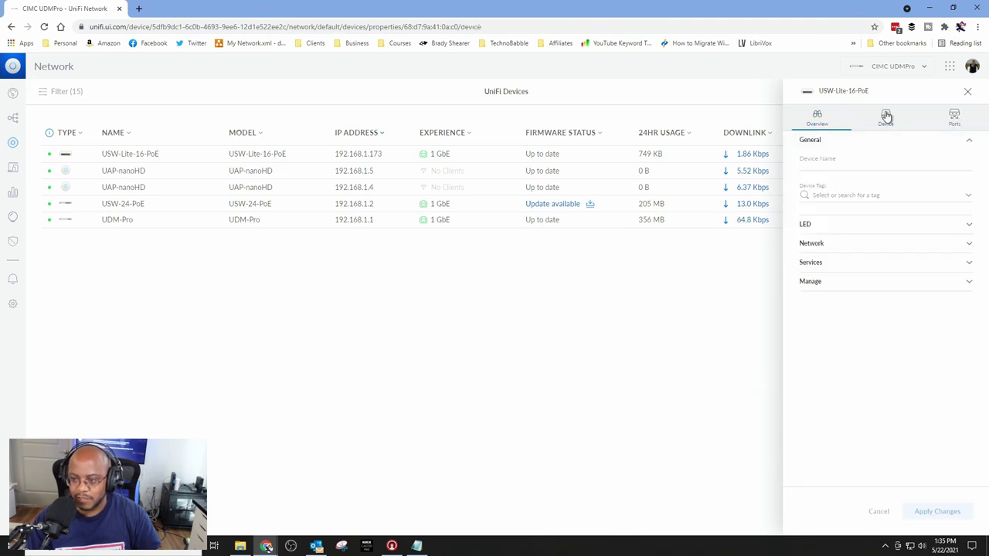
click(812, 245)
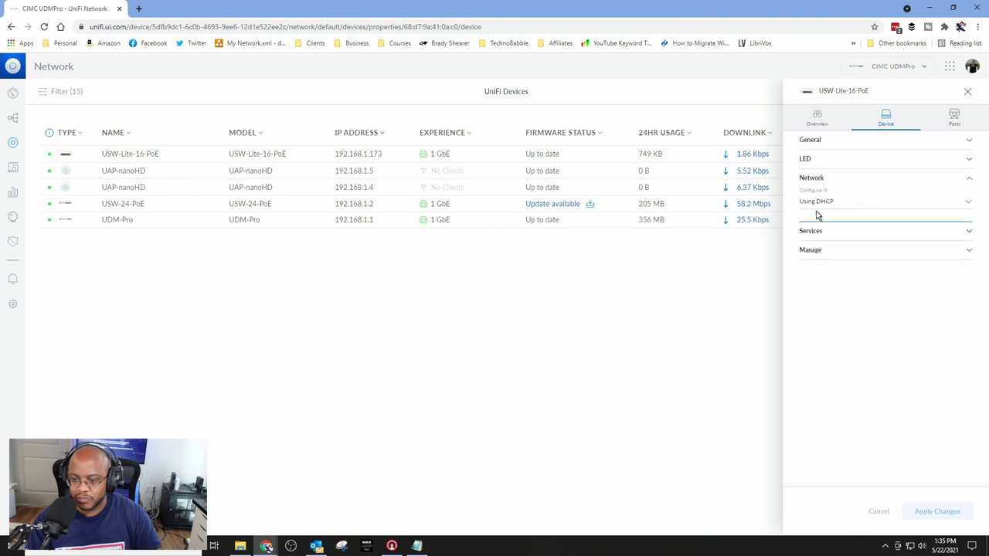
click(817, 207)
click(819, 235)
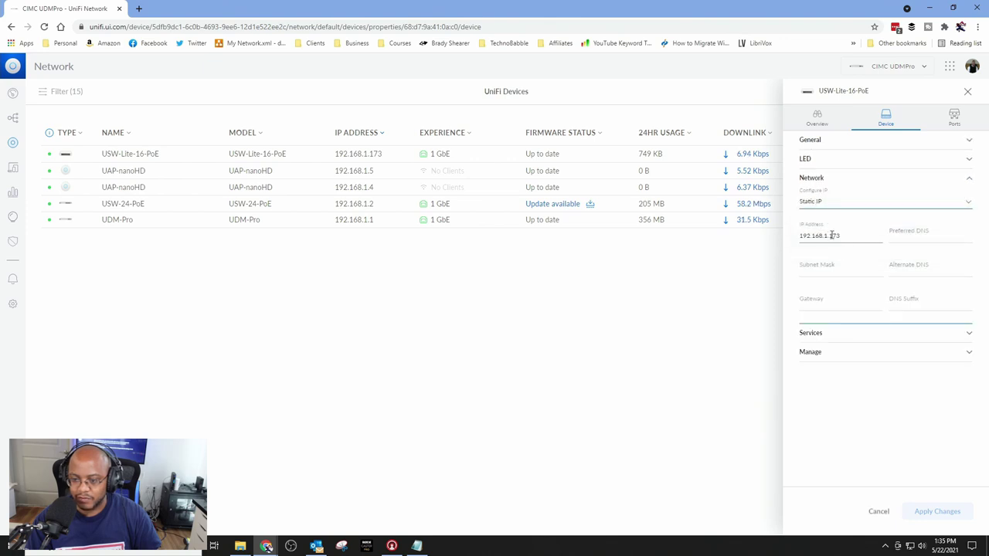
- Enter IP 192.168.1.3 with DNS and gateway 192.168.1.1, apply, and close the details
double_click(830, 236)
text(1)
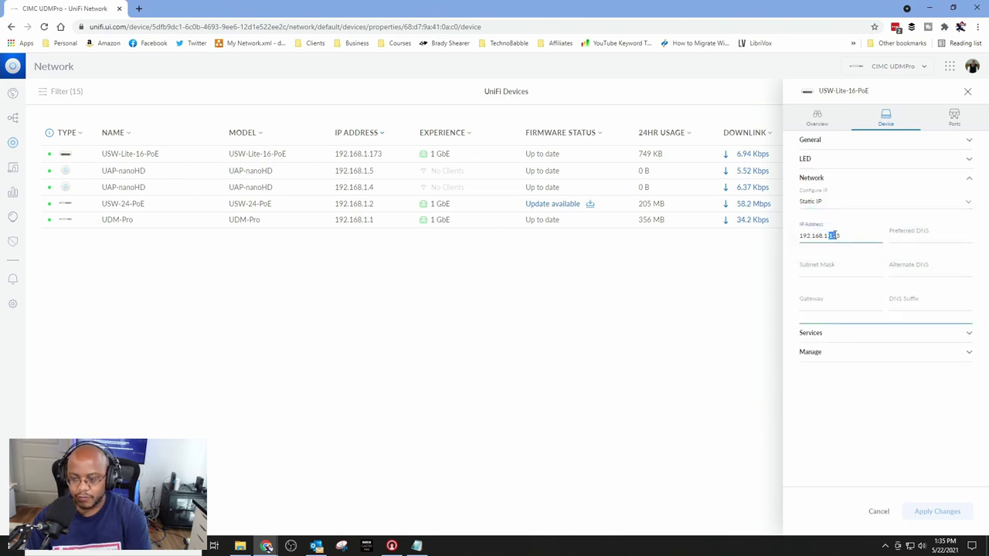
key(Tab)
text(255)
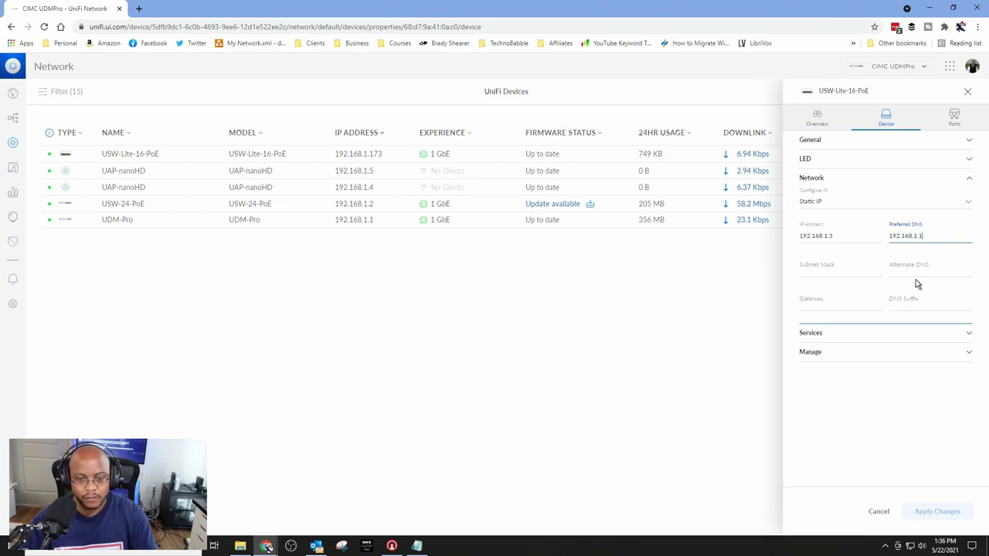
key(Tab)
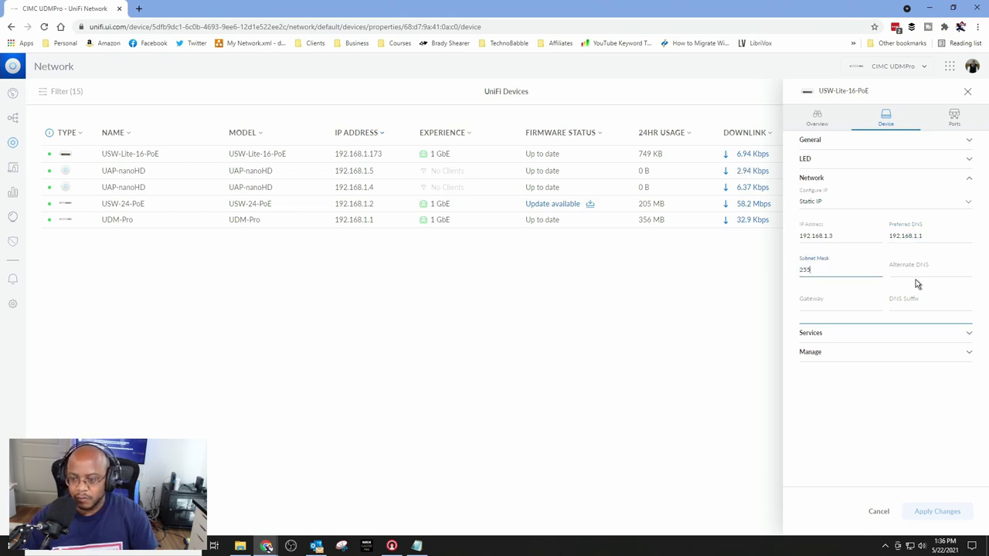
key(Tab)
key(Tab)
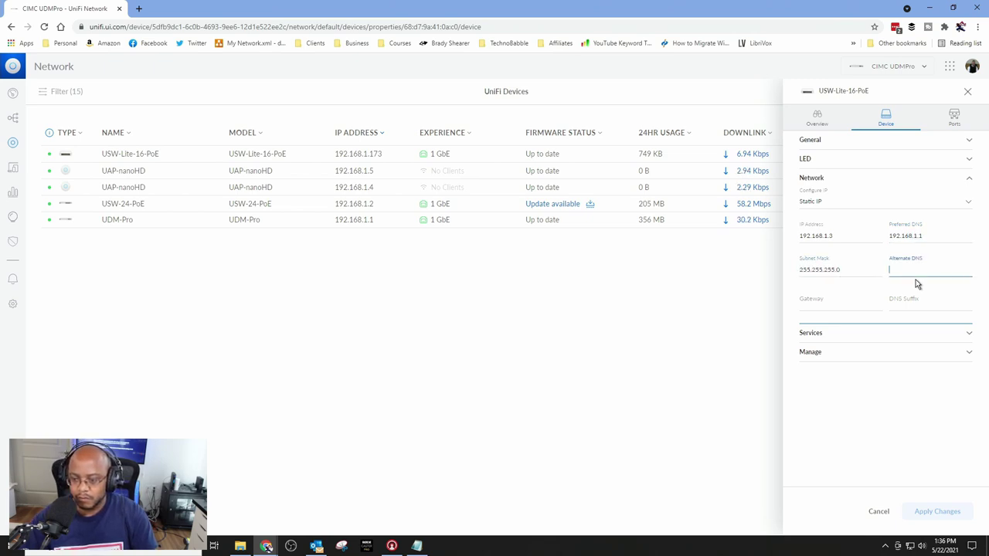
text(192.168.1.1)
click(924, 516)
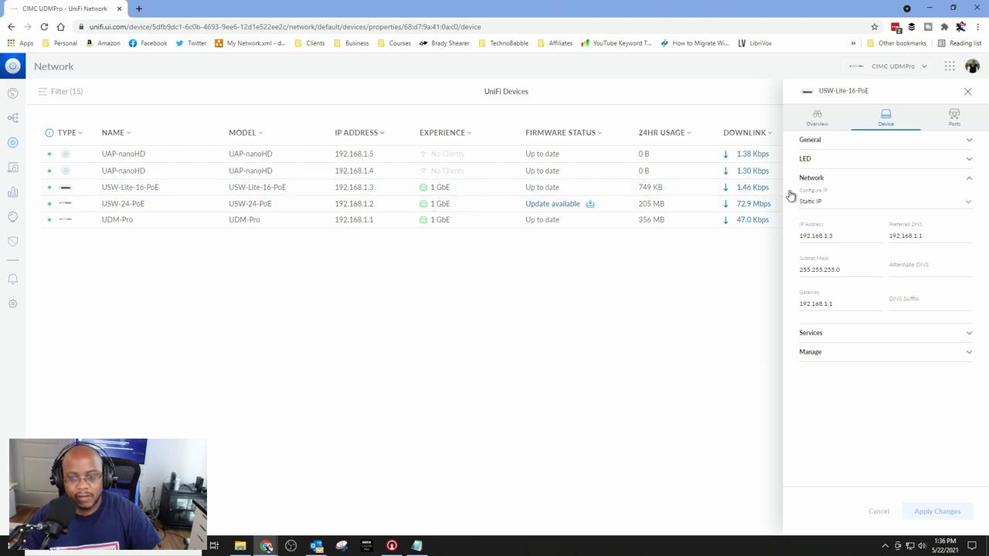
click(967, 91)
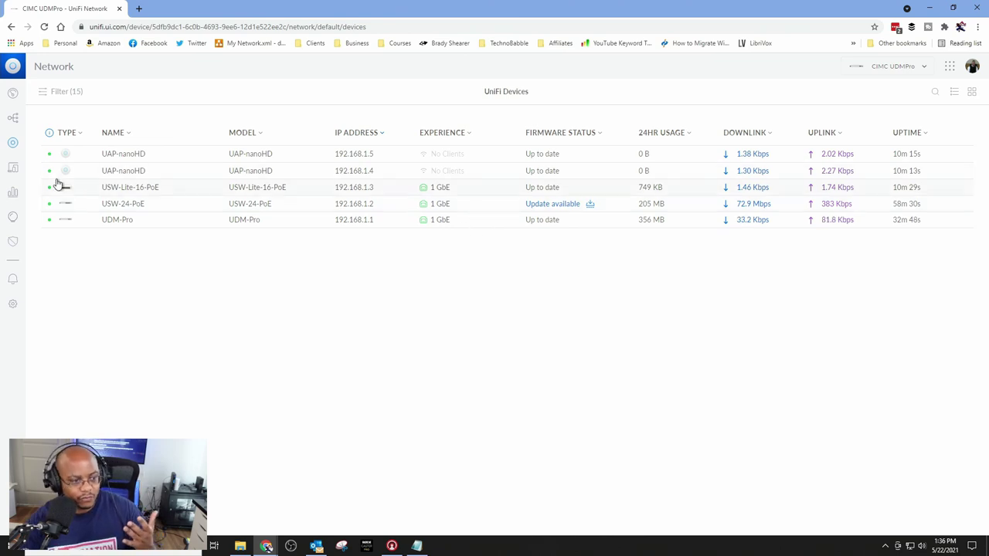
click(12, 169)
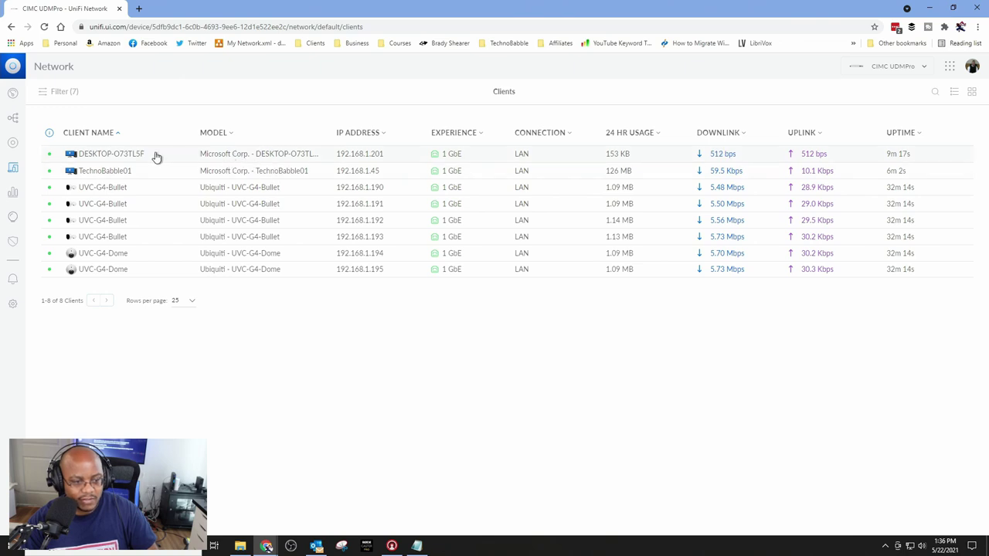
click(247, 156)
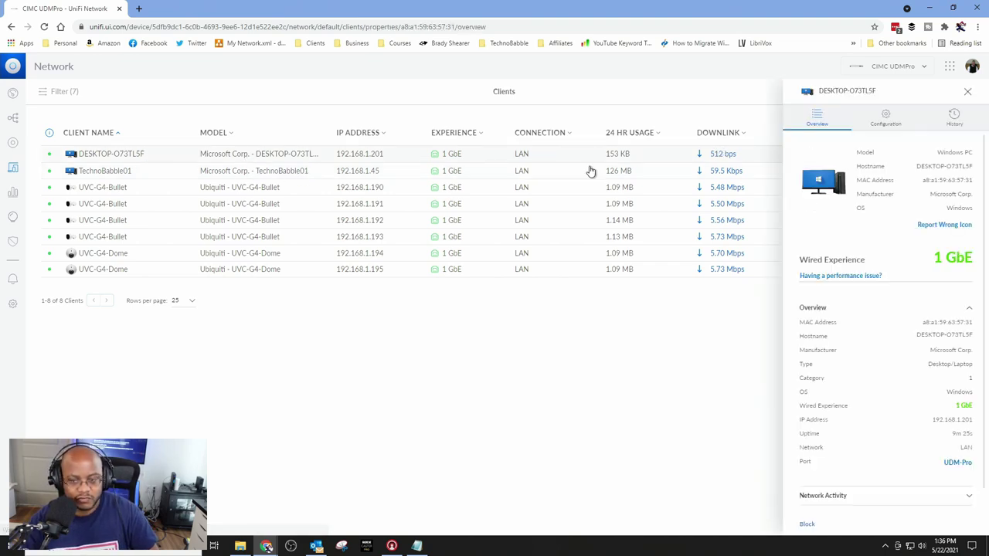
click(886, 118)
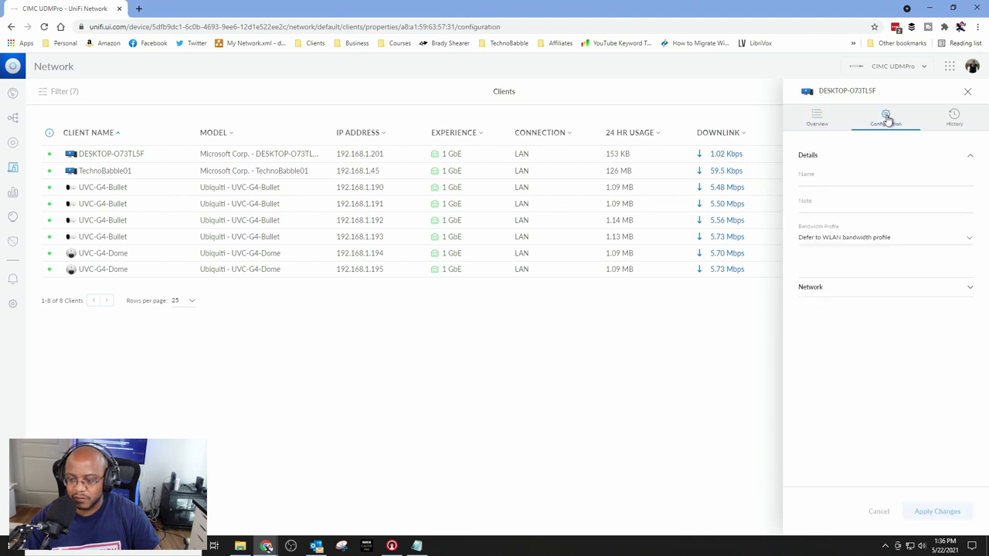
text(Streaming PC)
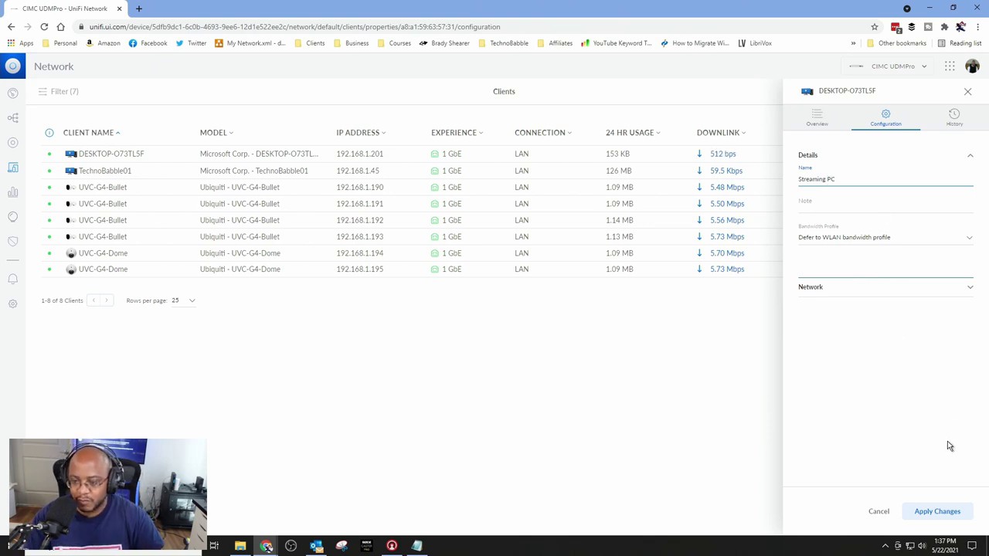
click(825, 290)
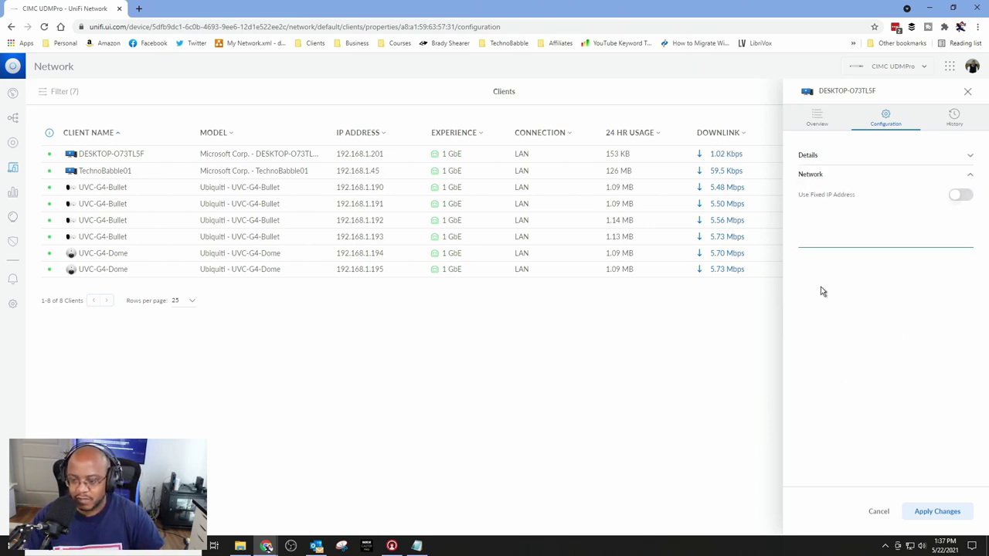
click(957, 199)
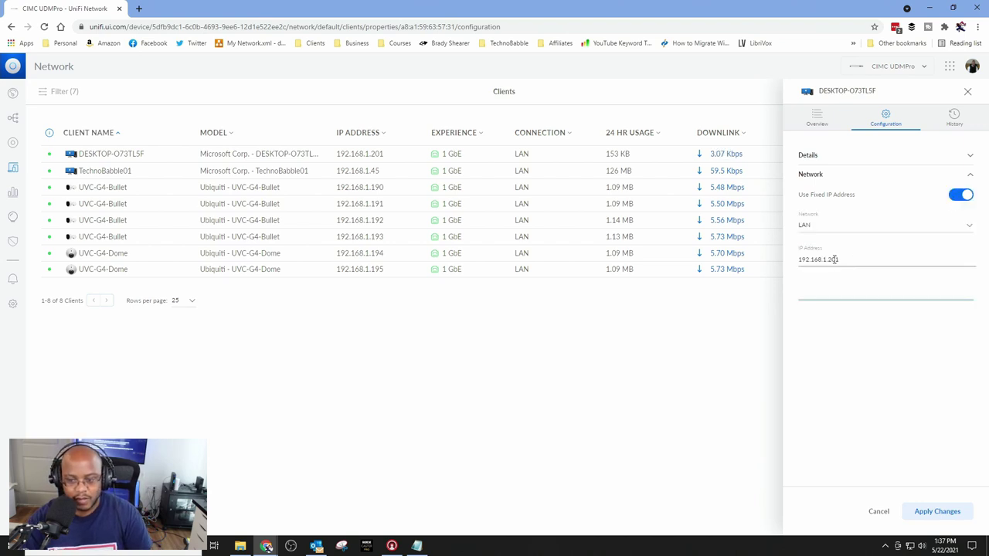
drag(829, 261, 861, 261)
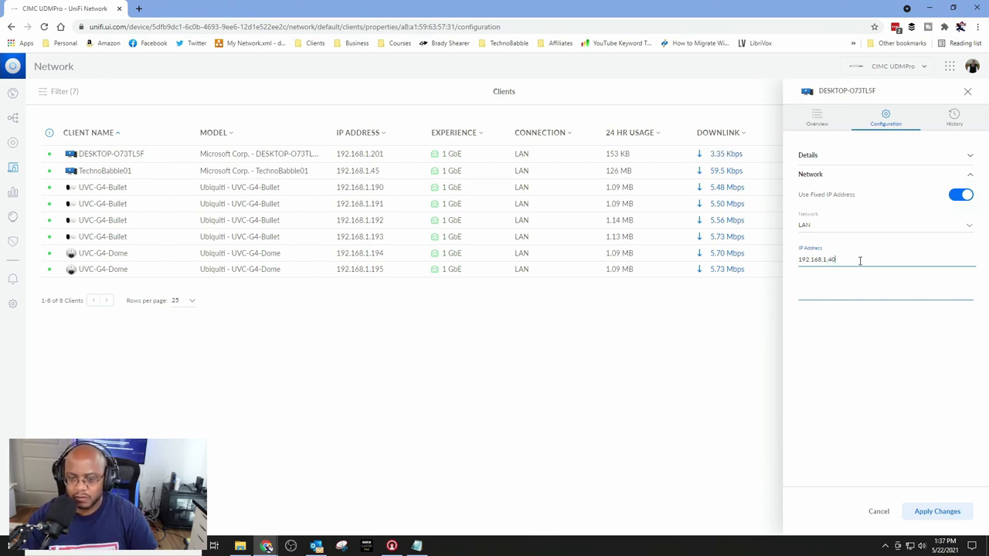
click(937, 511)
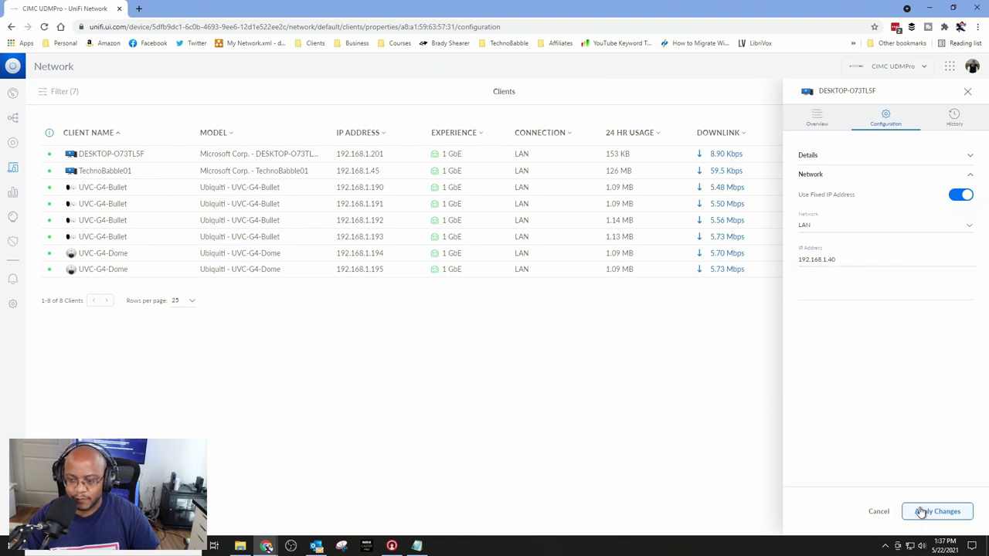
click(973, 144)
click(973, 104)
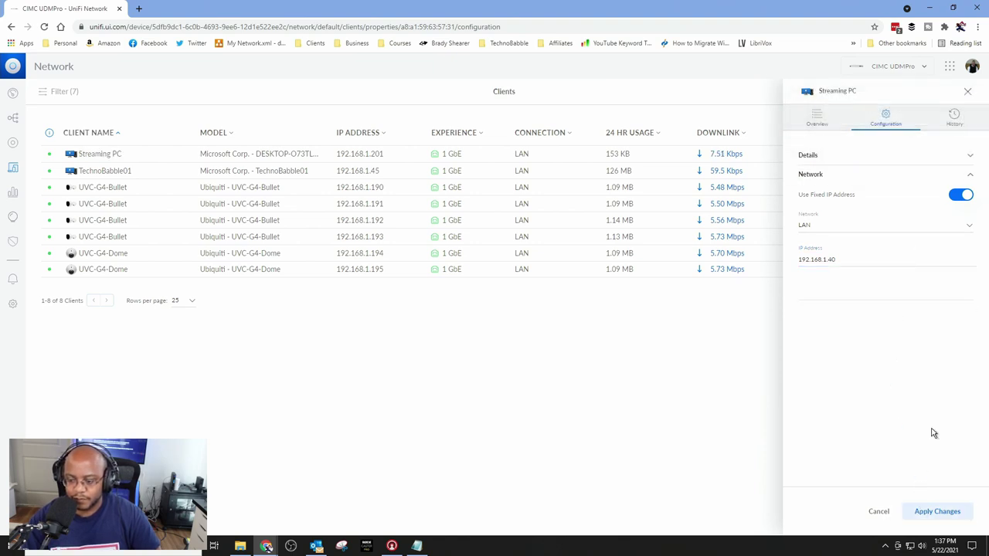
click(967, 93)
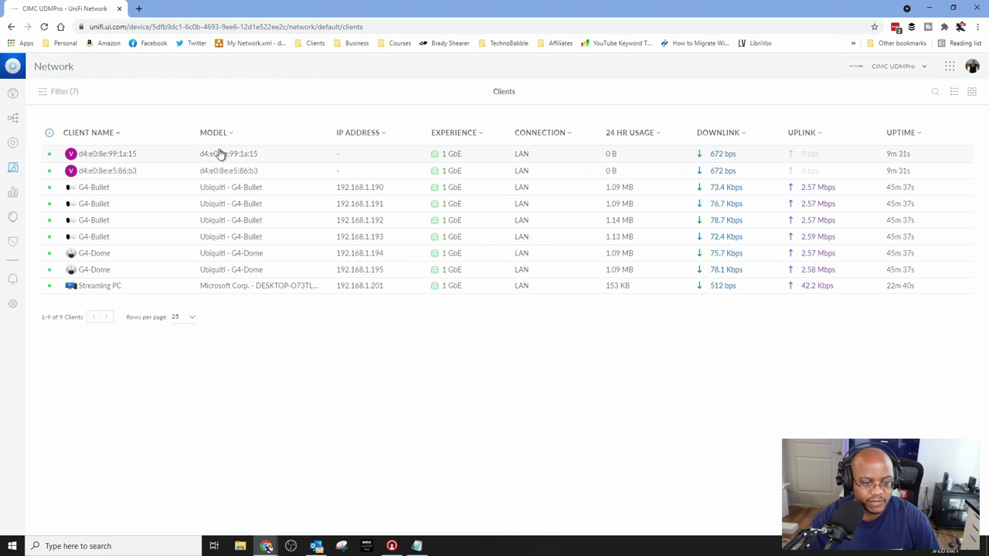
click(247, 159)
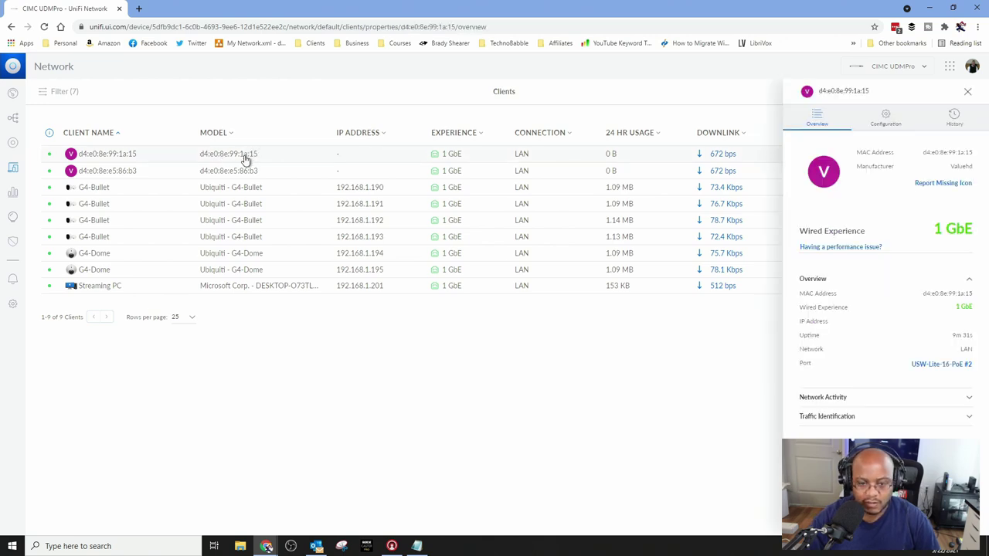
click(825, 398)
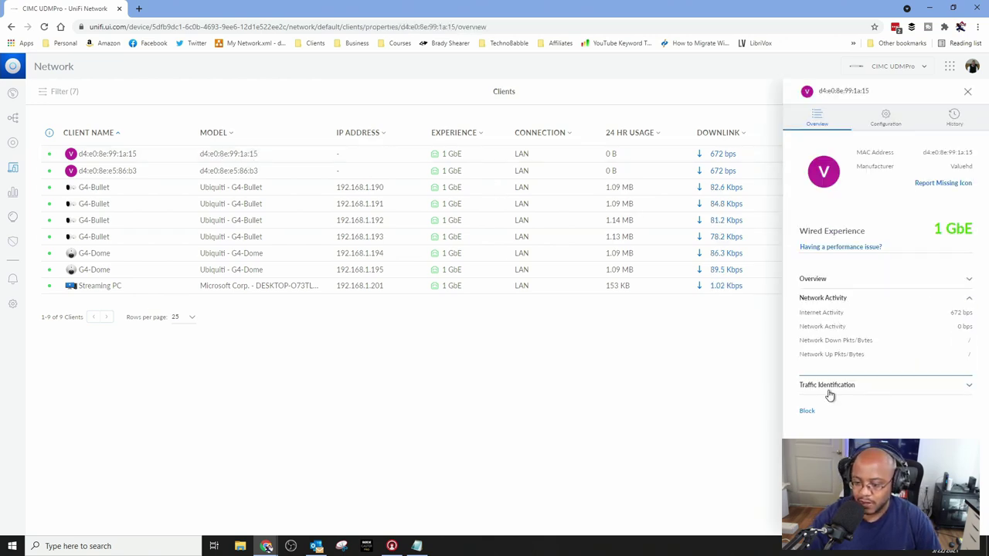
click(841, 387)
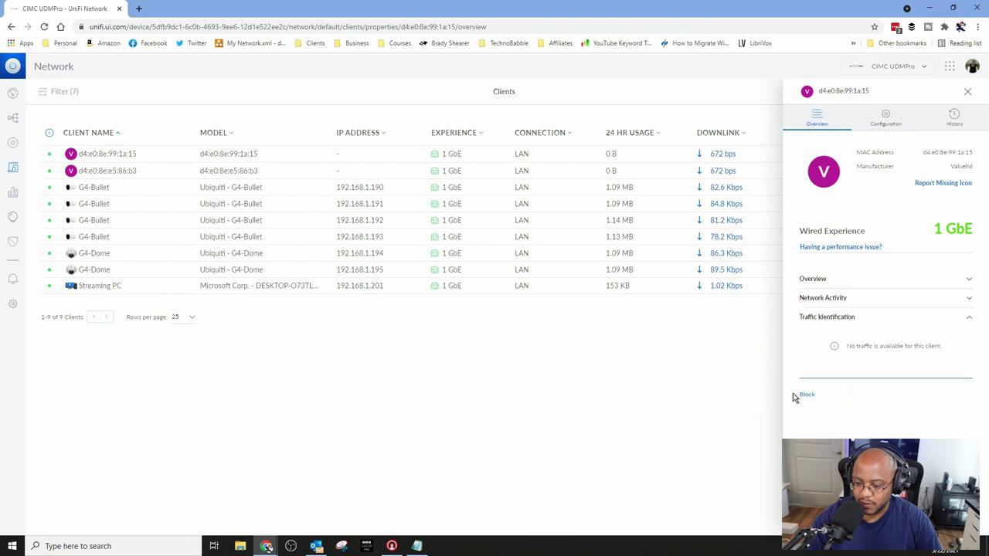
click(885, 120)
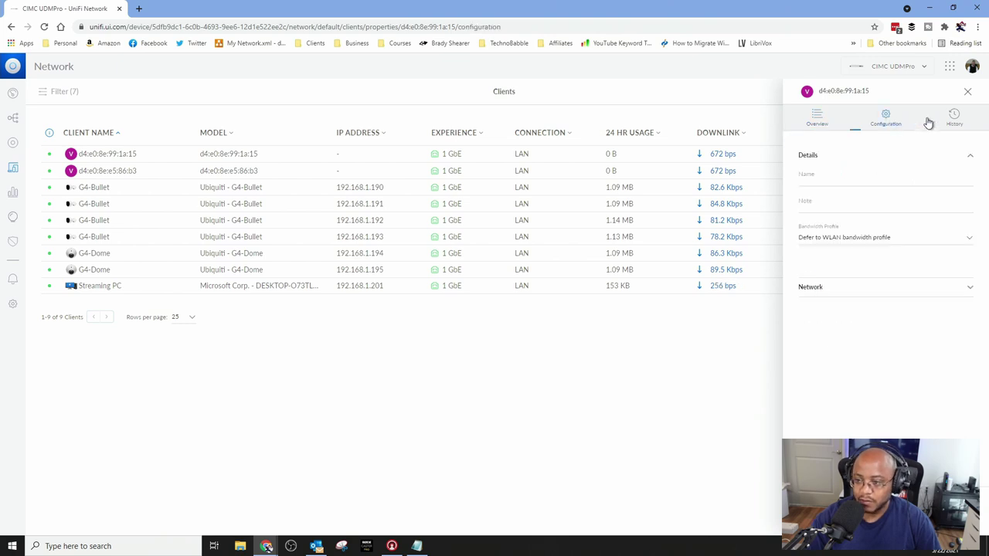
click(842, 293)
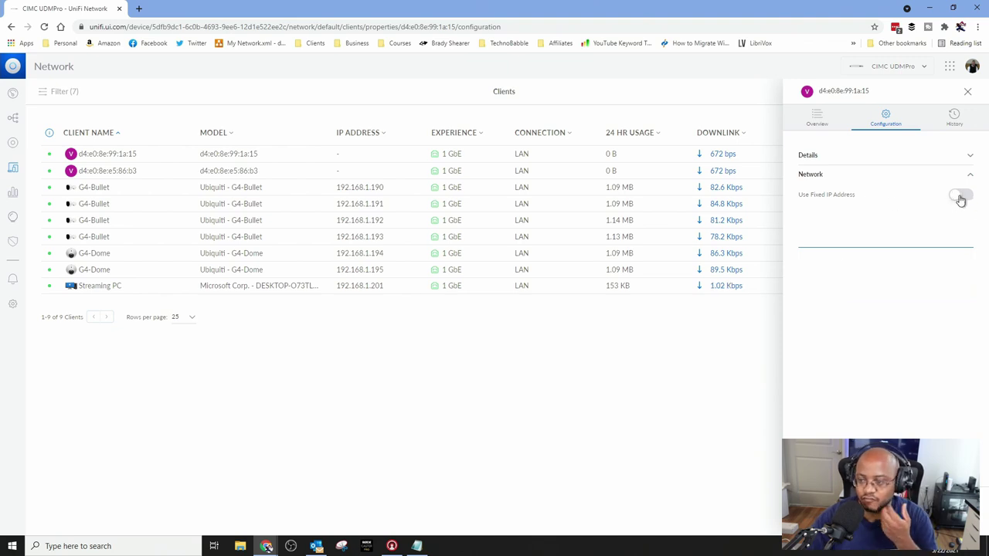
click(961, 197)
click(961, 198)
click(839, 258)
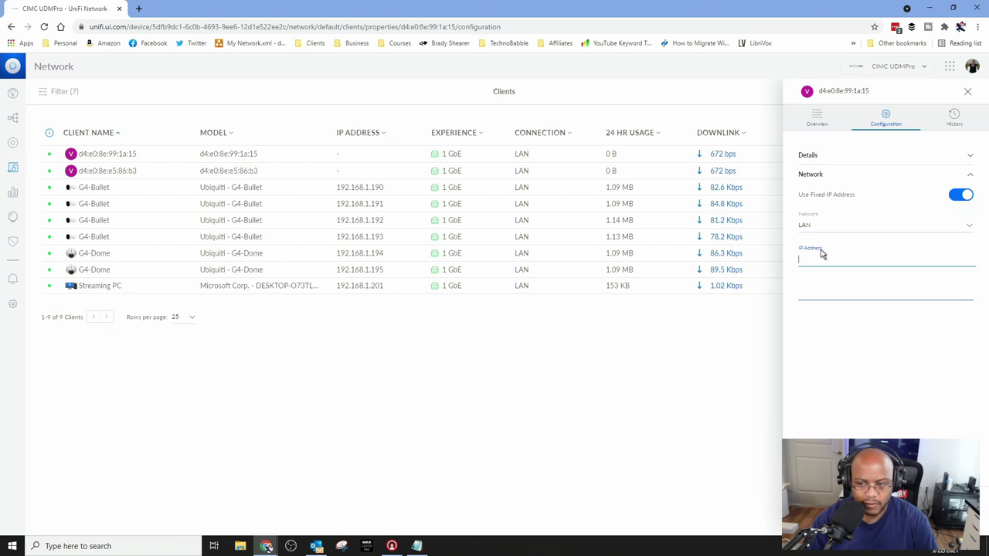
click(967, 91)
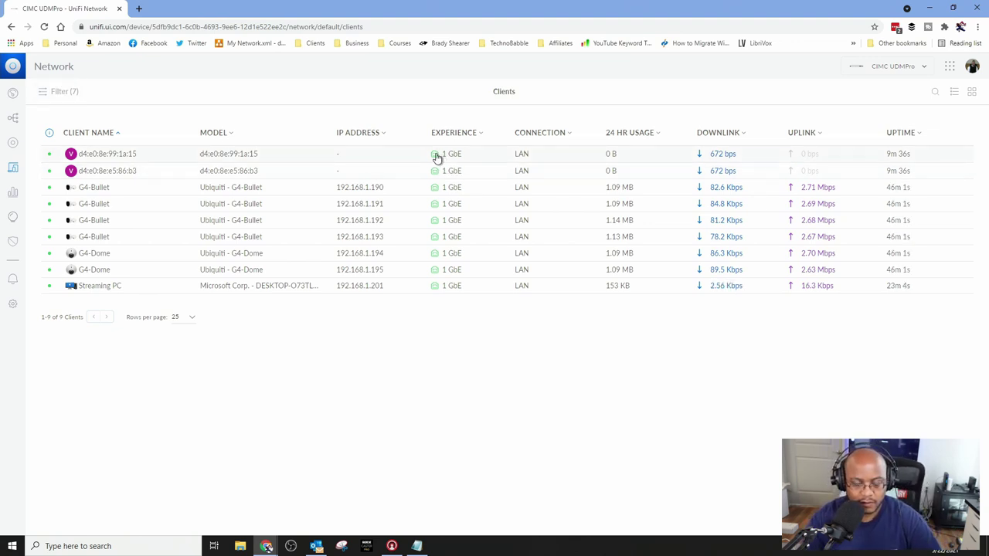
- Check the USW-Lite-16-PoE switch's details, return to the Clients list, and bring up the app launcher
click(12, 144)
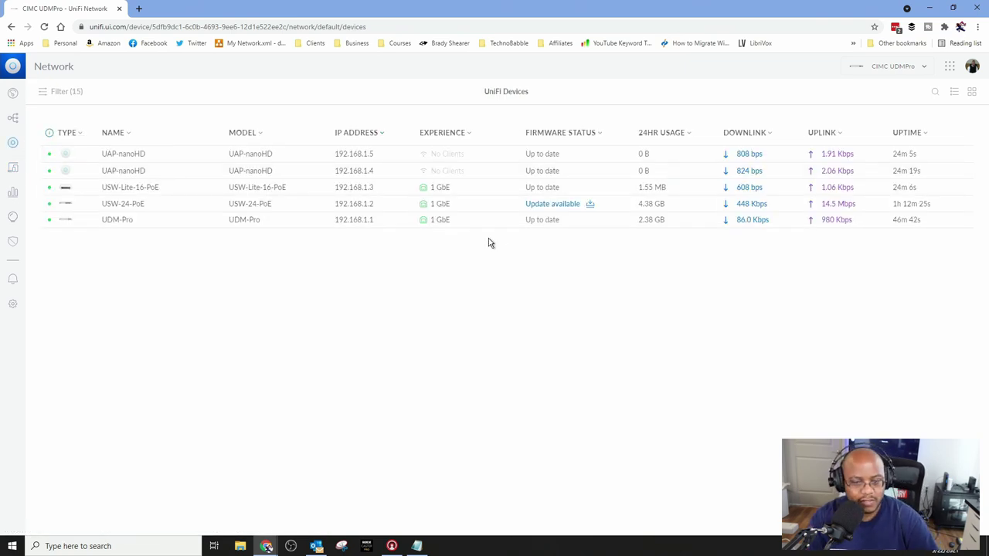
click(141, 187)
mouse_move(835, 153)
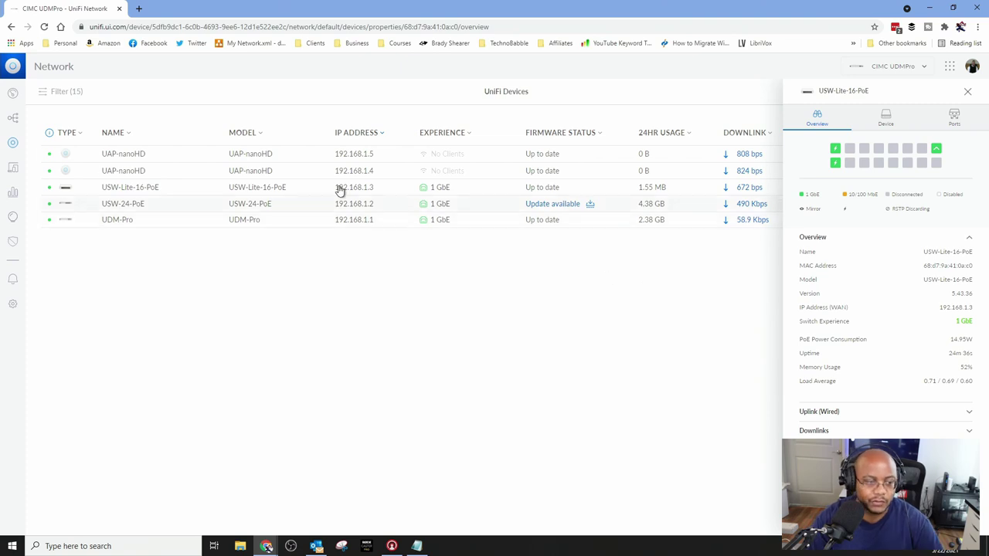
click(14, 167)
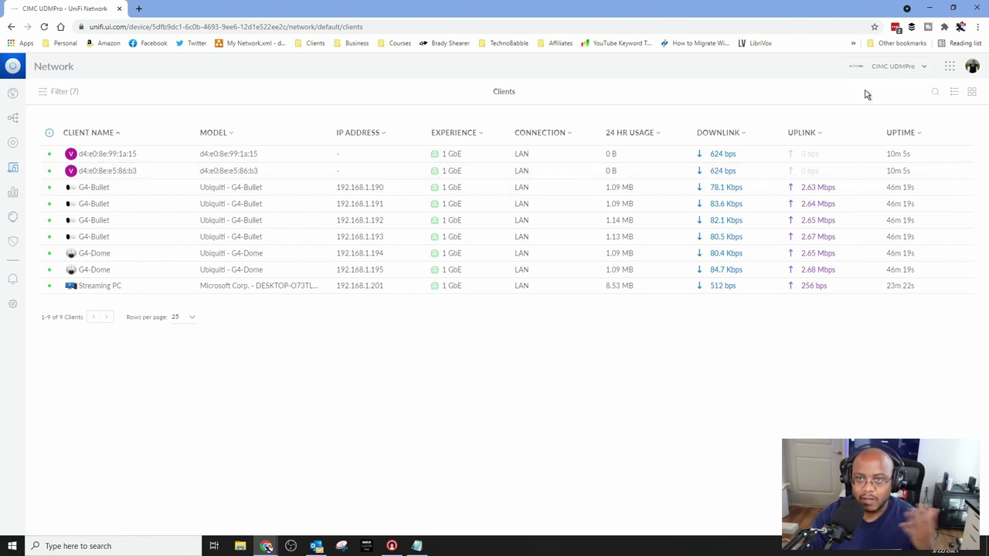
click(950, 67)
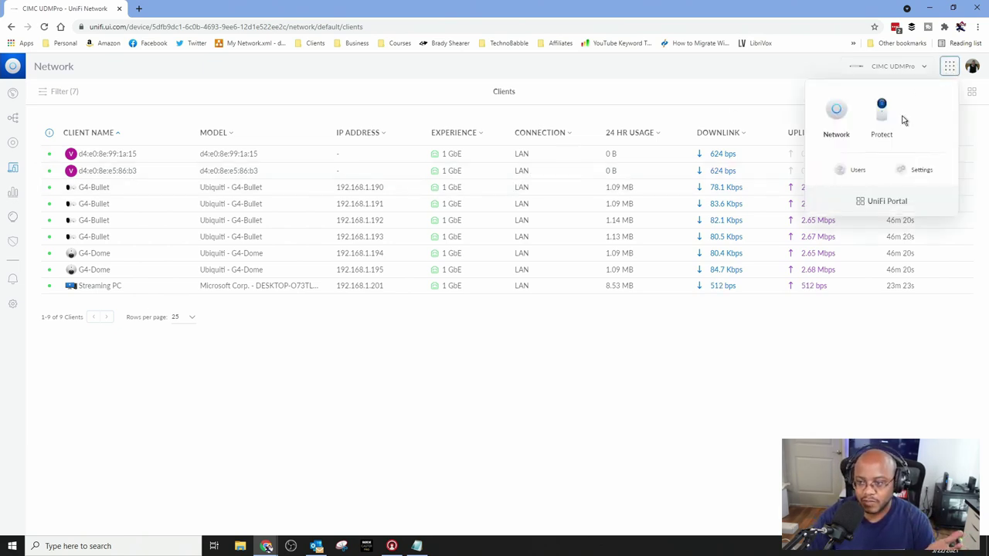
- Open Protect, agree to Smart Detection, and list the UDM Pro with six cameras at 192.168.1.190–195
click(885, 114)
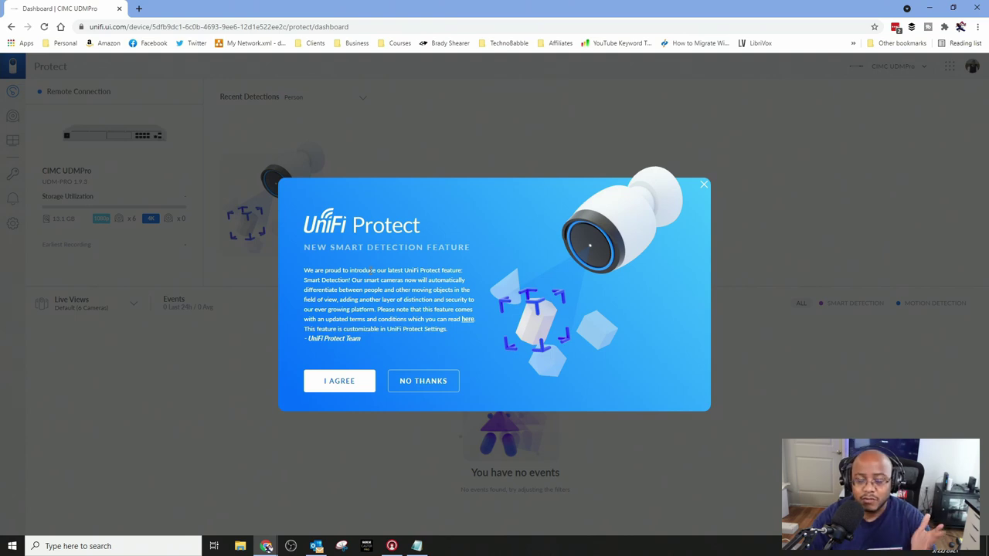
click(346, 382)
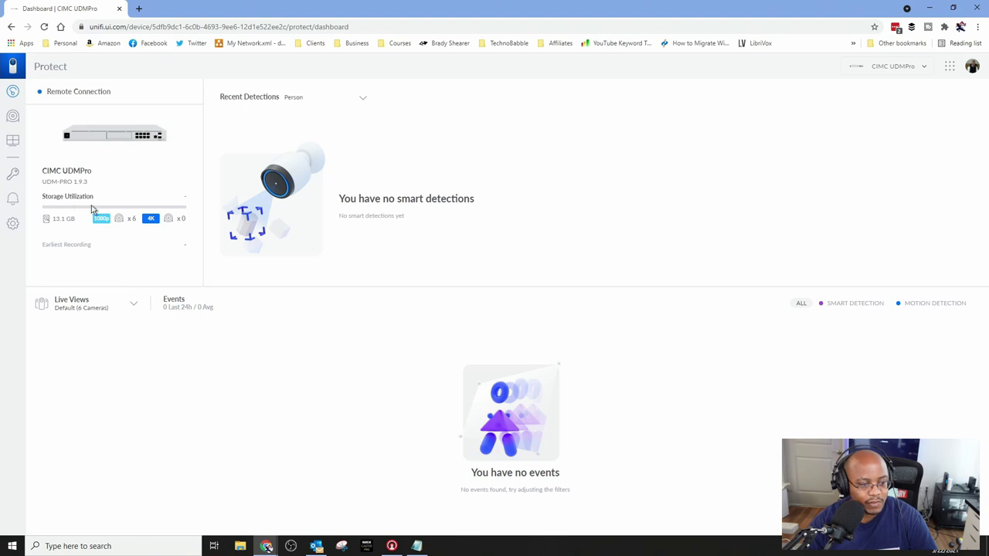
click(13, 118)
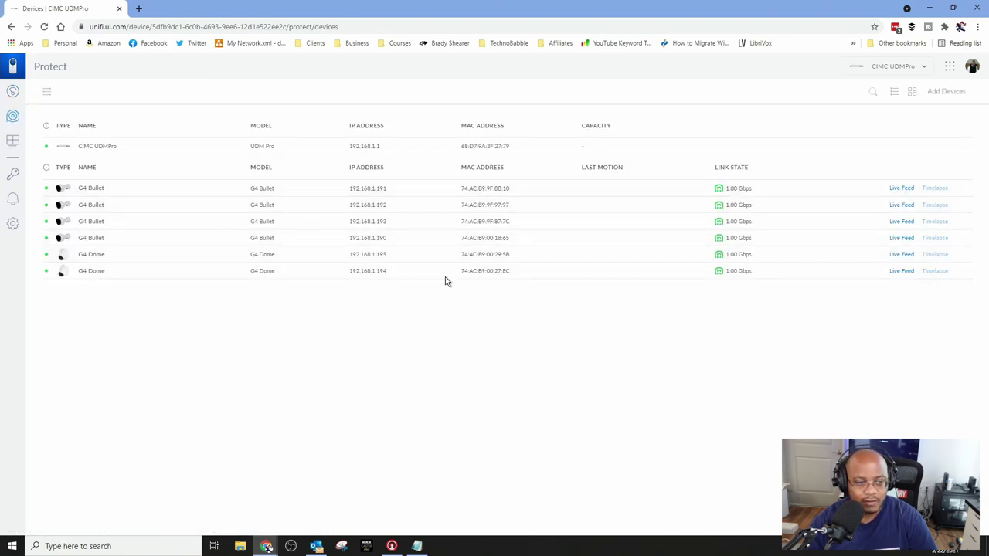
- Review Live View, Roles, Activity and Recordings settings, then bring up the console and app lists
click(12, 142)
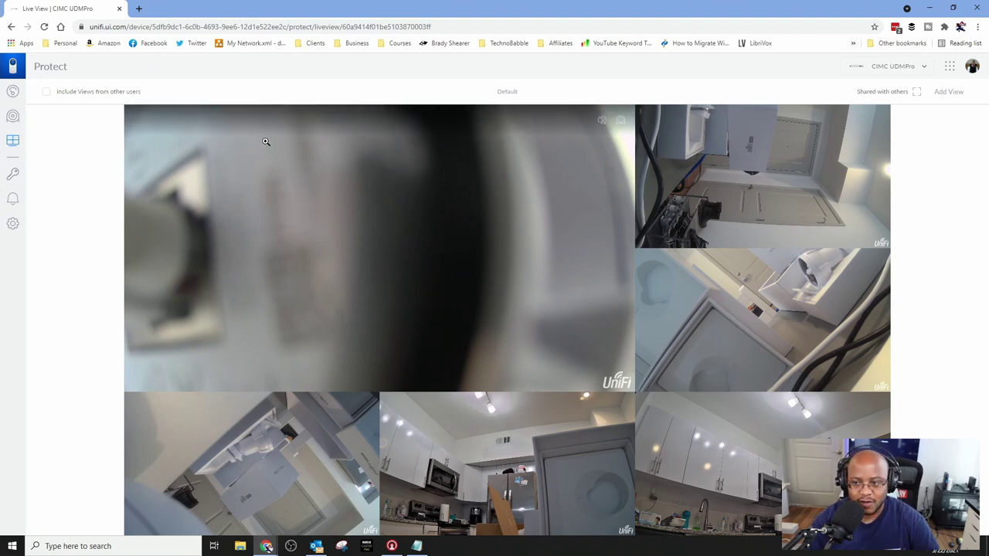
click(12, 174)
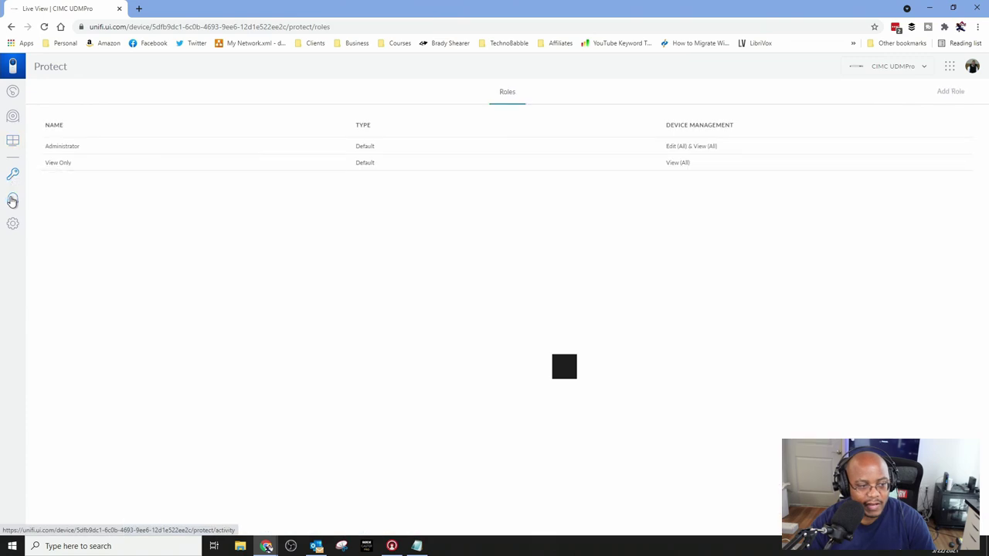
click(13, 200)
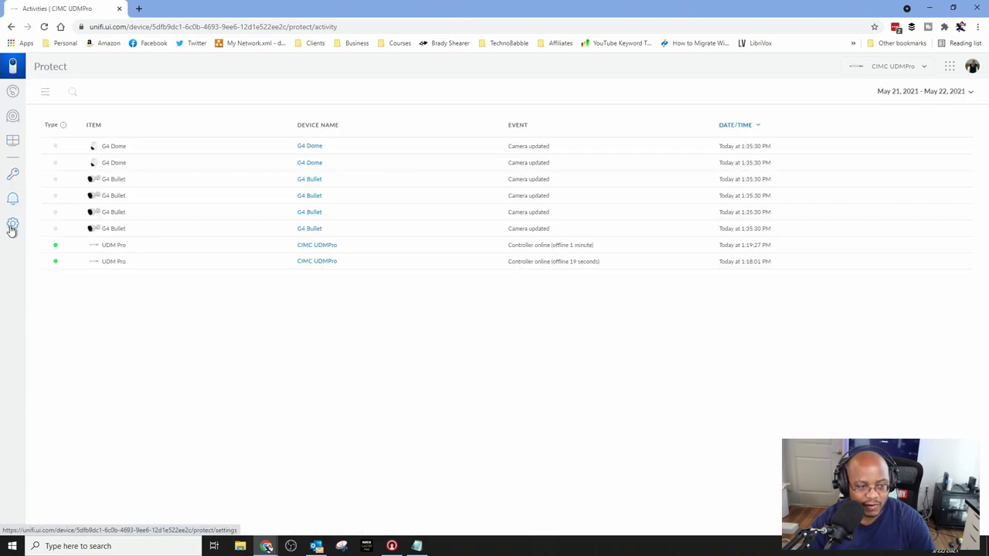
click(13, 226)
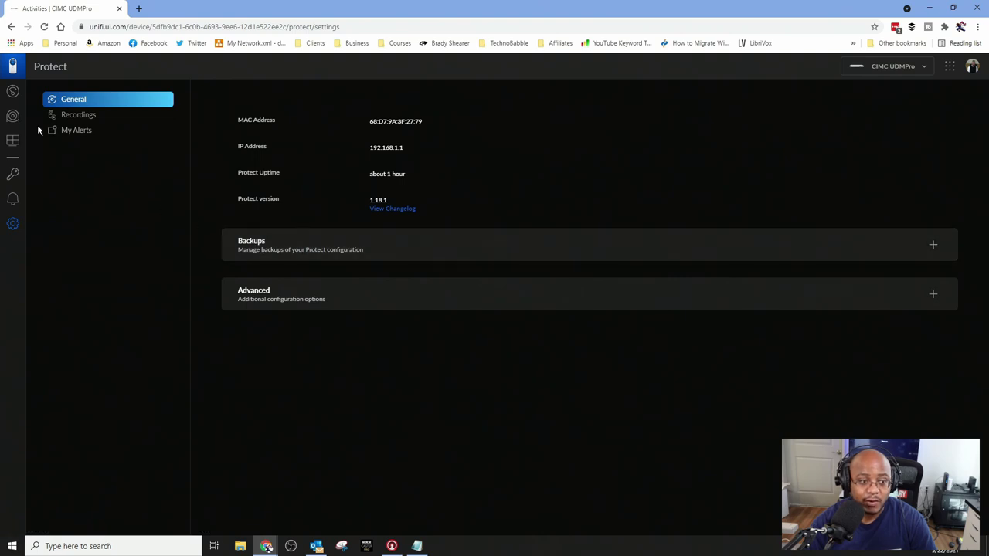
click(77, 118)
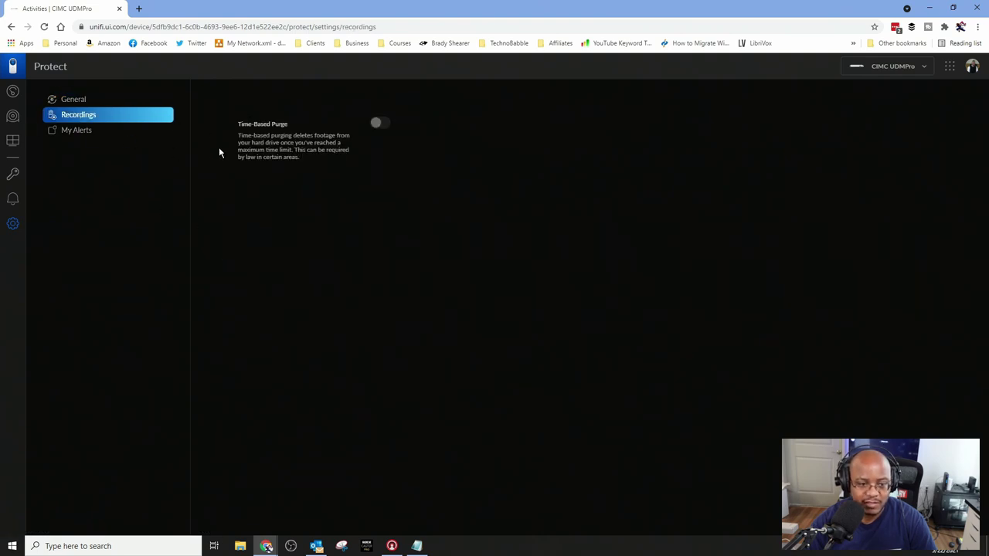
click(887, 68)
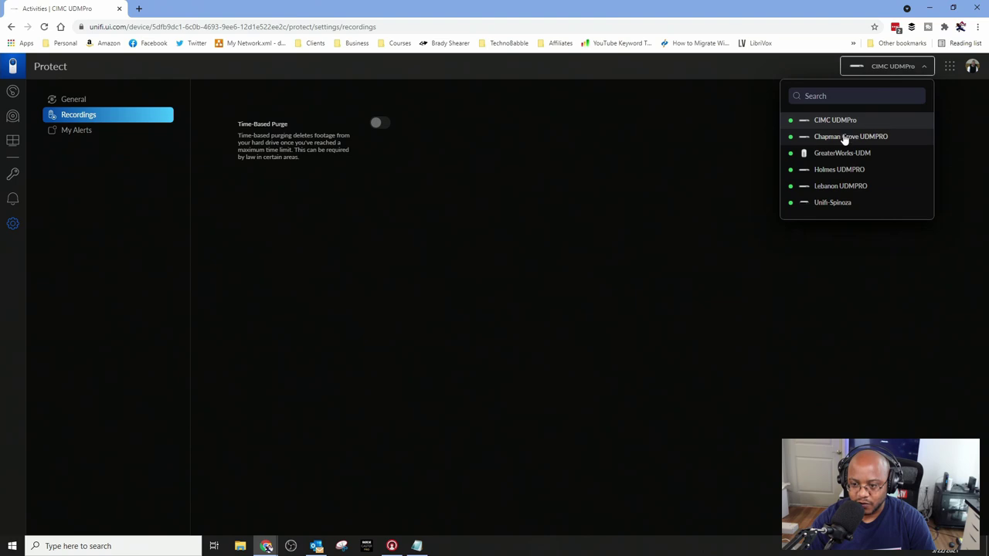
click(950, 66)
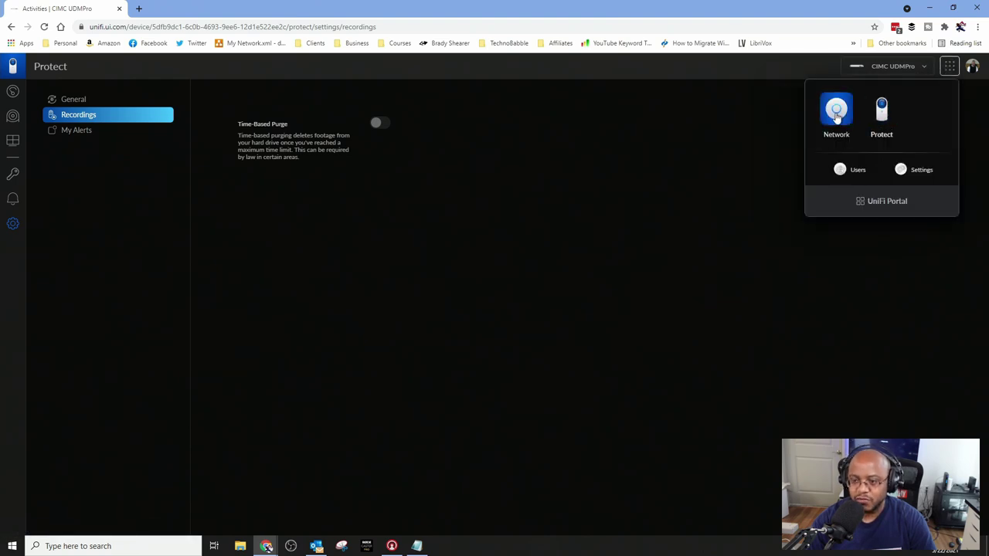
- Switch to the Network dashboard and close the 'Not seeing everything you need?' banner
click(835, 110)
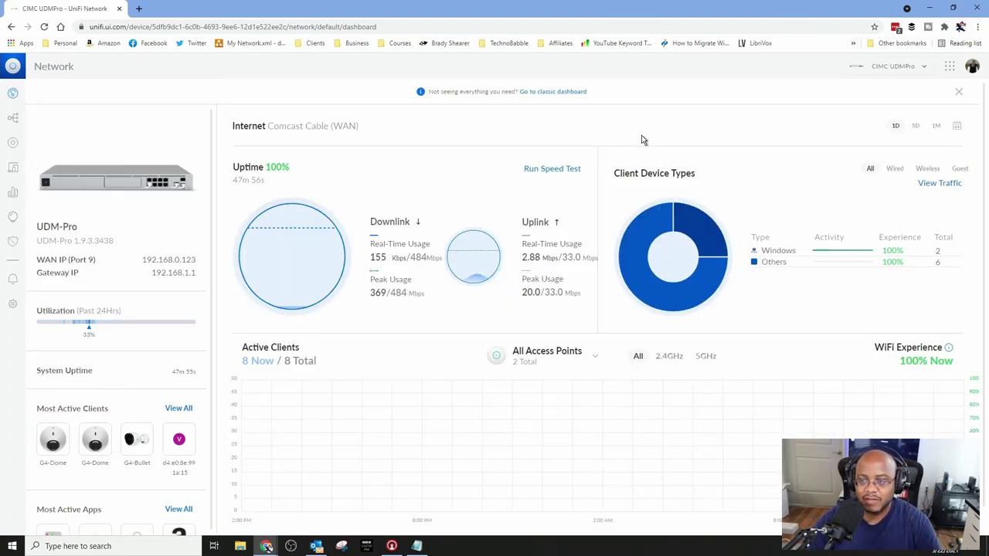
click(958, 94)
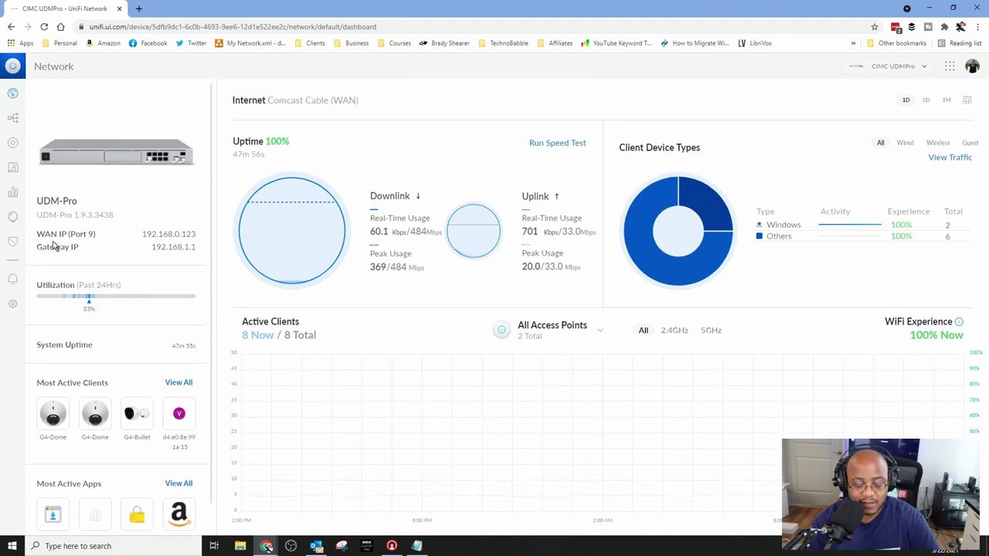